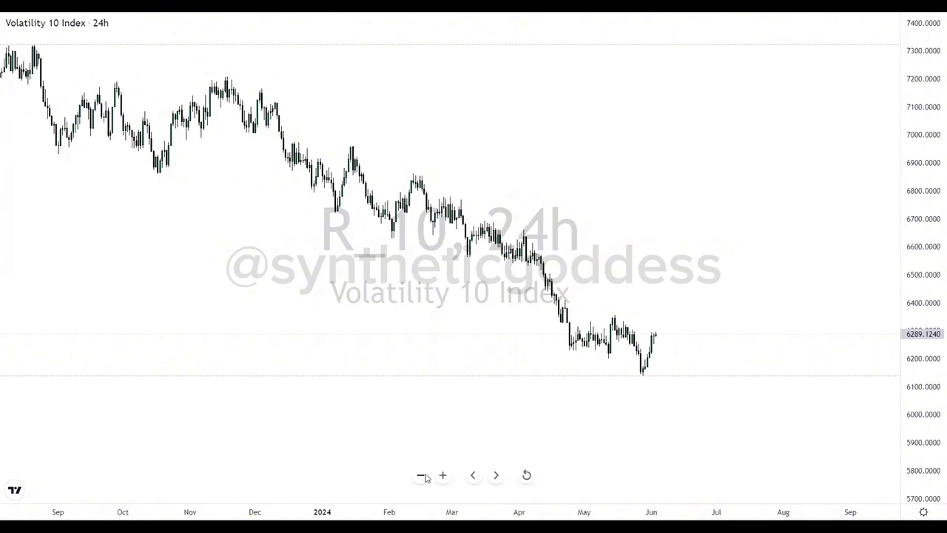
# Draw a horizontal trend line at about 6850.90 from the 29 Aug '21 swing high to the March 2022 price break
pyautogui.click(426, 478)
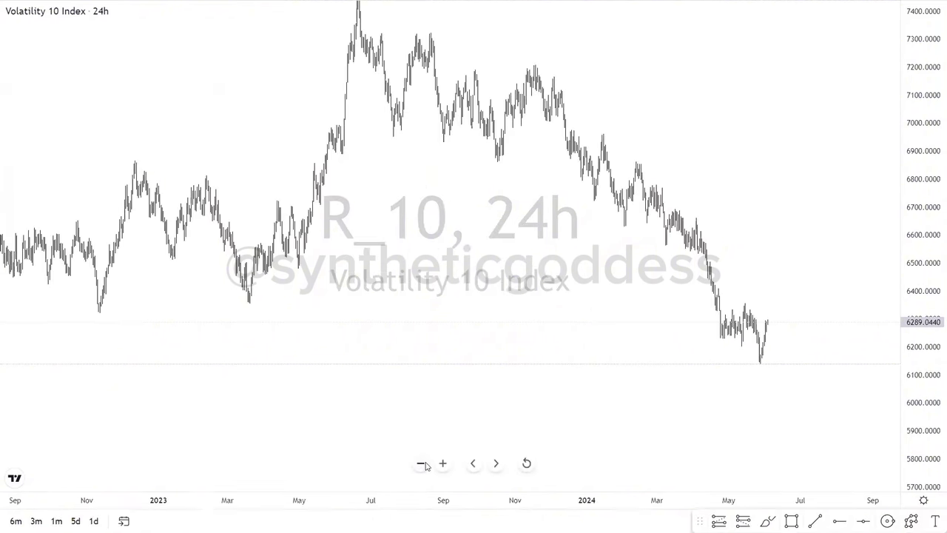
pyautogui.click(425, 478)
pyautogui.click(428, 478)
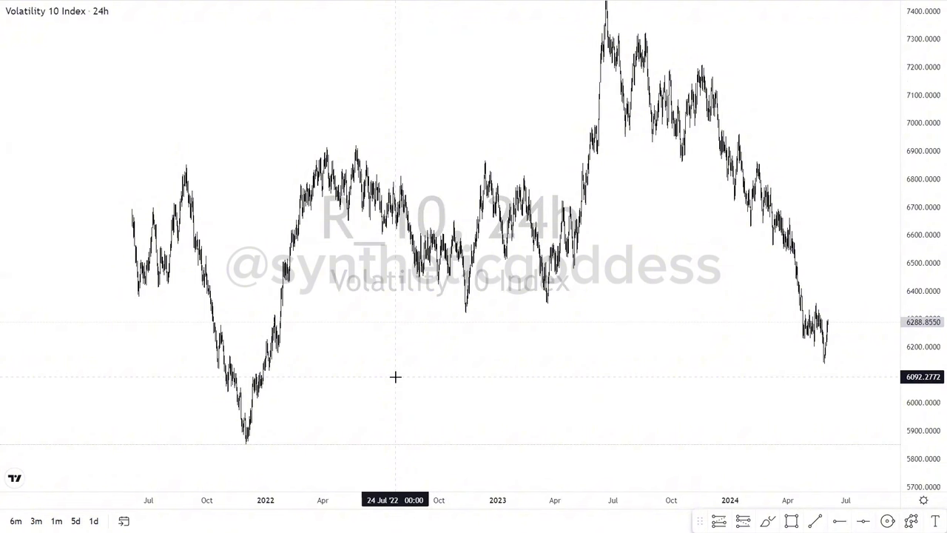
pyautogui.moveTo(934, 225); pyautogui.dragTo(933, 333)
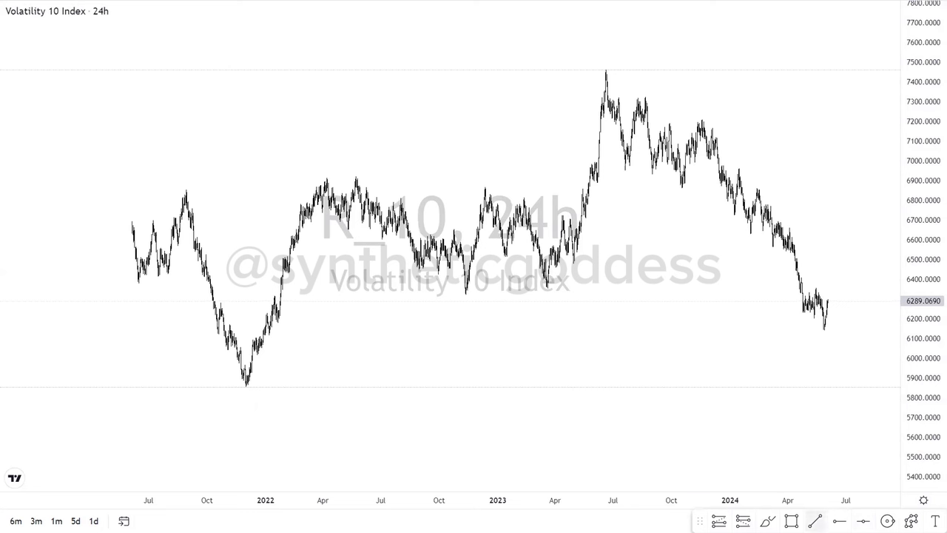
pyautogui.hotkey('alt', 't')
pyautogui.click(187, 190)
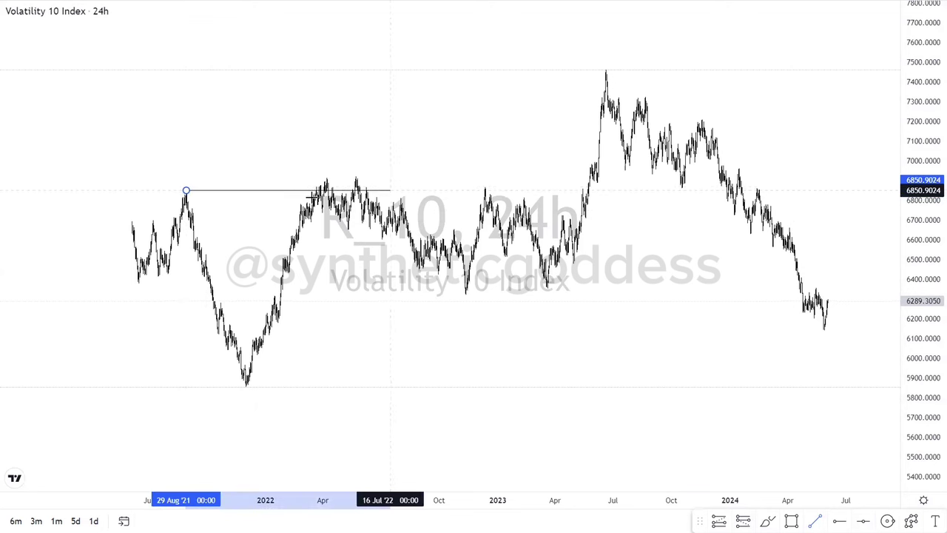
pyautogui.click(316, 191)
# Draw a horizontal trend line at about 6922.78 from the 22 May '22 high to the upward break in mid-2023
pyautogui.click(815, 521)
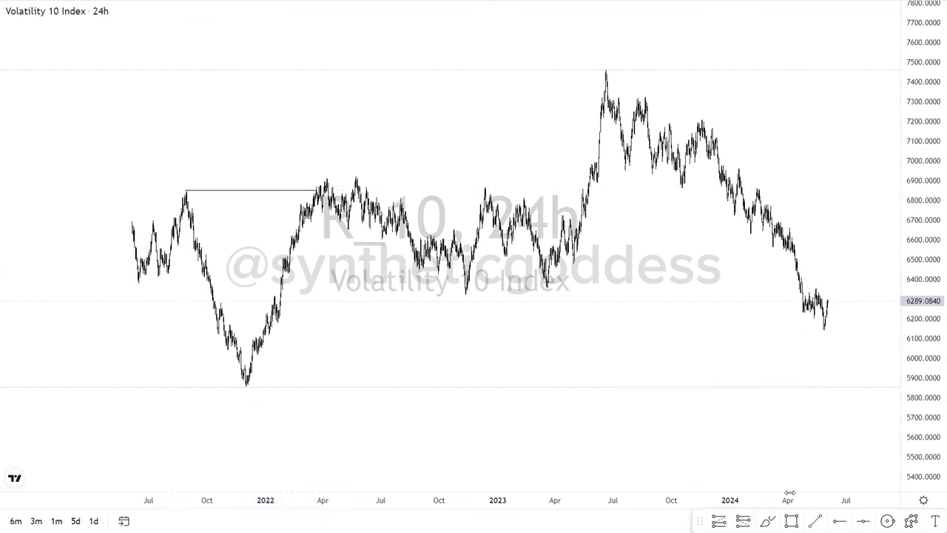
pyautogui.click(356, 176)
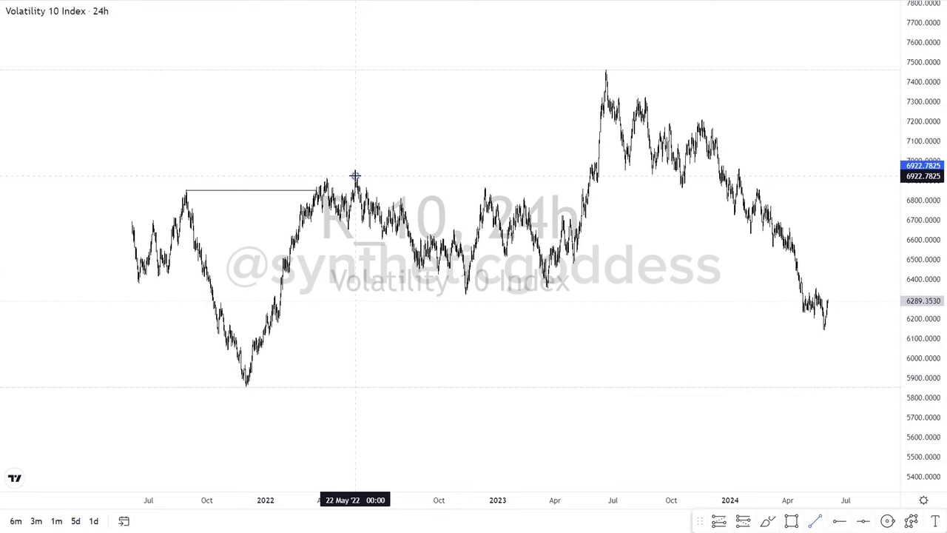
pyautogui.click(590, 177)
pyautogui.press('Escape')
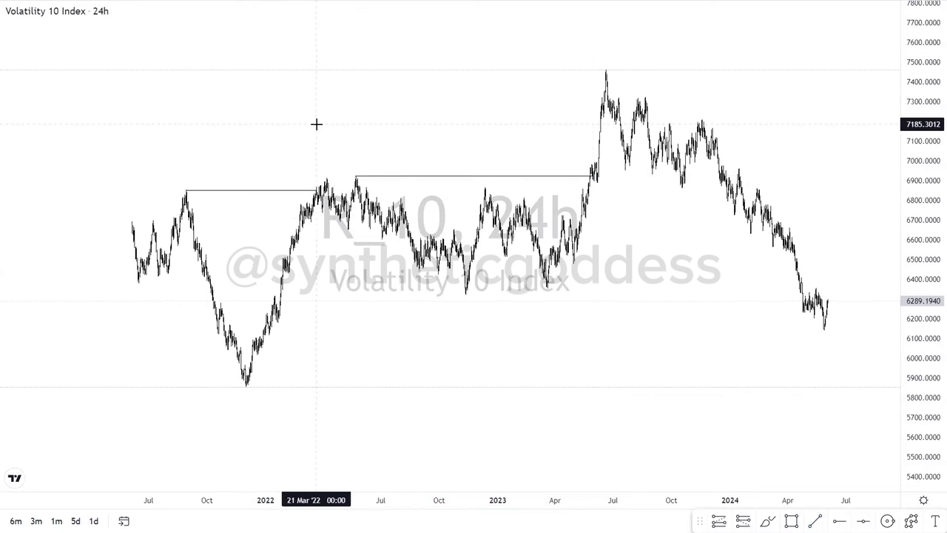
# Draw a horizontal trend line at about 6316.49 from the 10 Nov '22 low to the downward break on 23 Apr '24
pyautogui.moveTo(316, 125); pyautogui.dragTo(573, 258)
pyautogui.moveTo(521, 233); pyautogui.dragTo(372, 112)
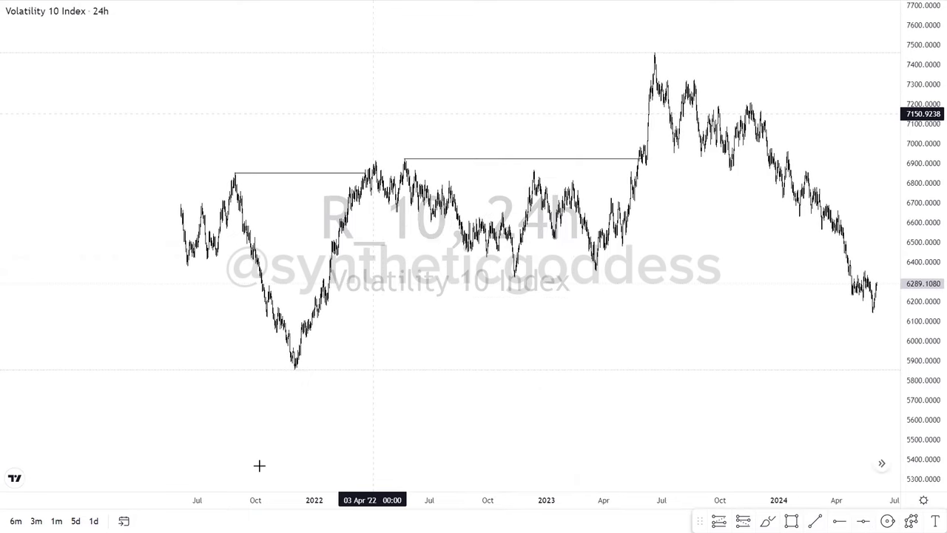
pyautogui.moveTo(463, 425); pyautogui.dragTo(429, 419)
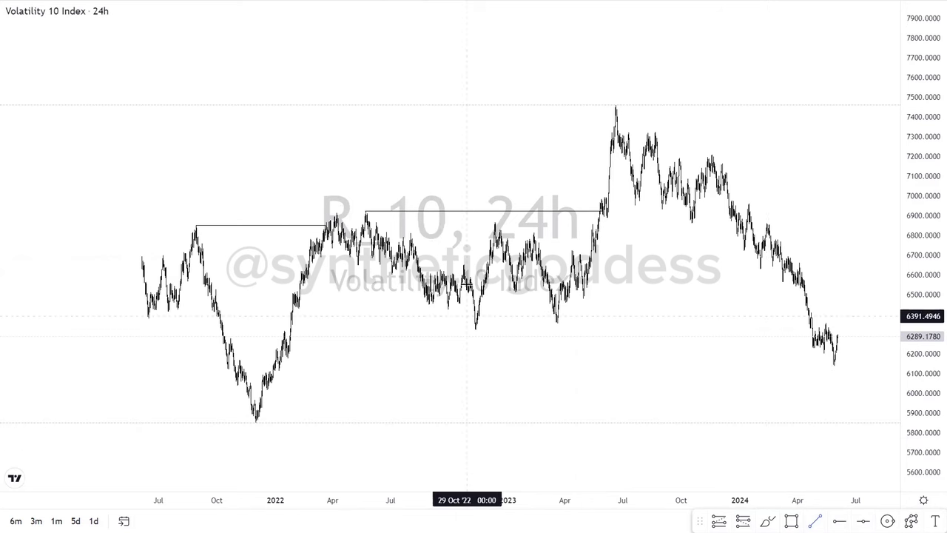
pyautogui.click(475, 331)
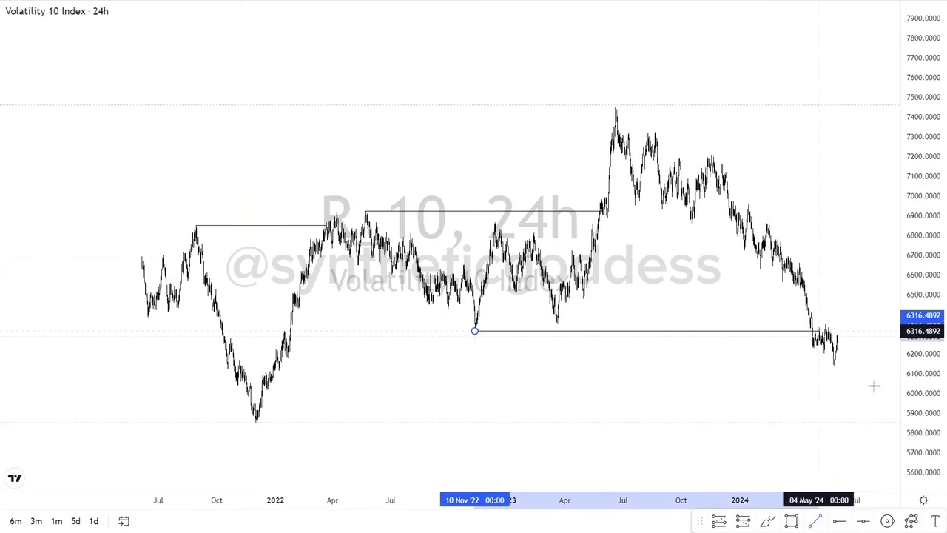
pyautogui.click(811, 352)
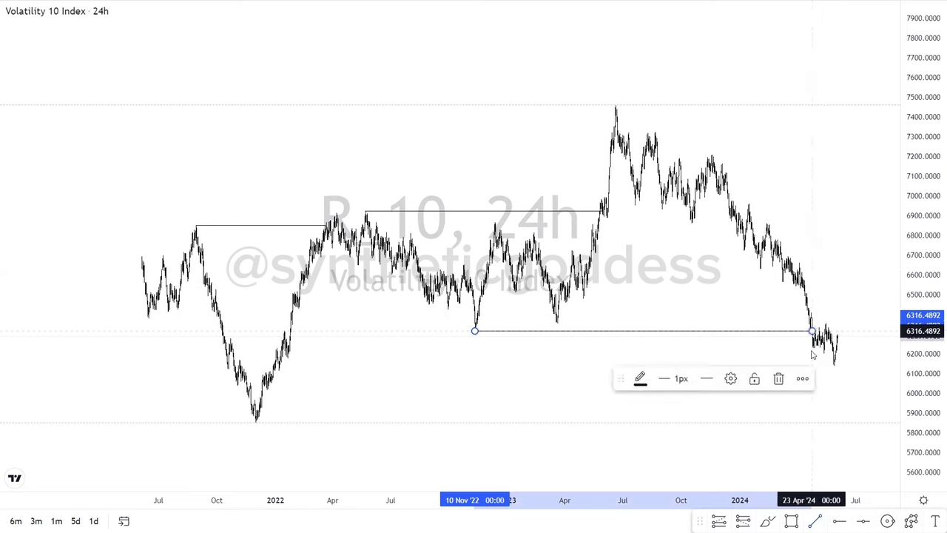
pyautogui.click(883, 263)
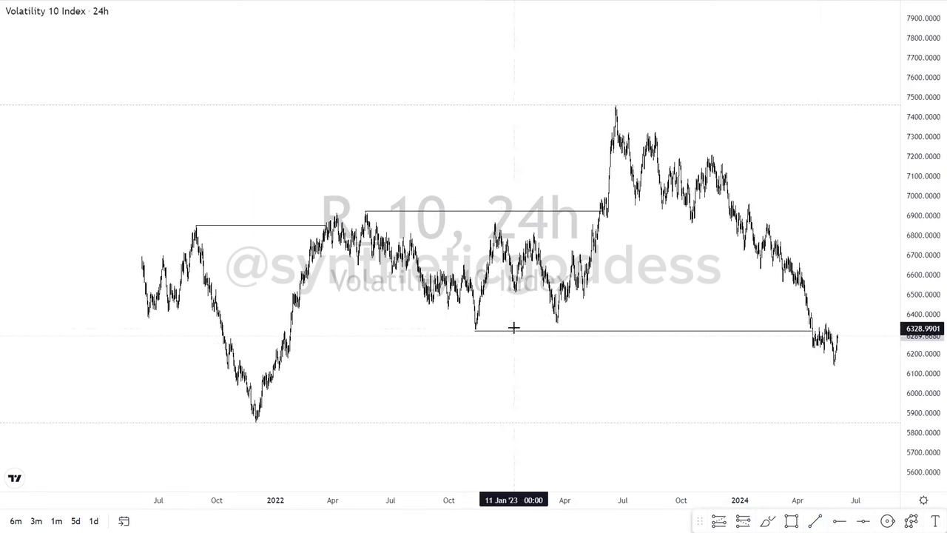
# Move the line under the November 2022 low up to about 6322.74, with its start at 08 Nov '22
pyautogui.moveTo(514, 332)
pyautogui.mouseDown()
pyautogui.moveTo(512, 308)
pyautogui.moveTo(510, 328)
pyautogui.mouseUp()
pyautogui.press('Right')
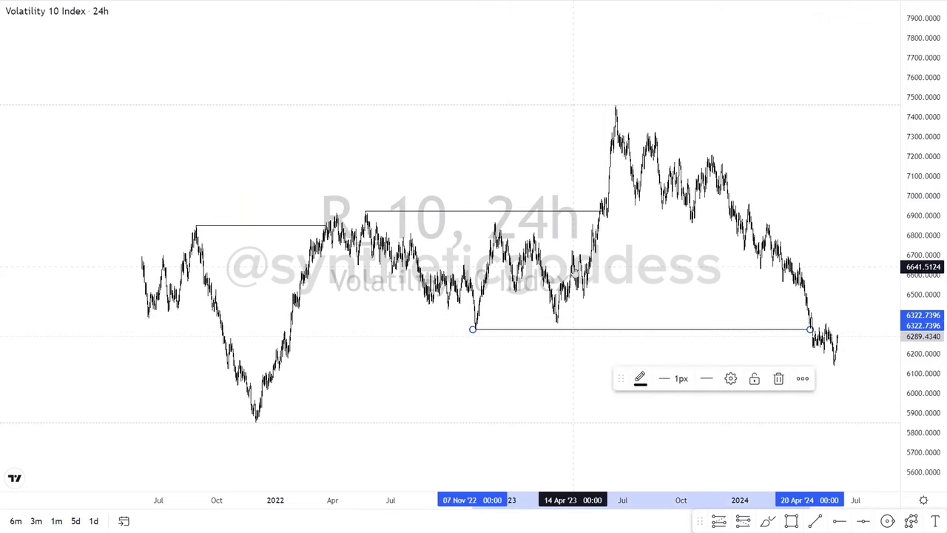
pyautogui.press('Right')
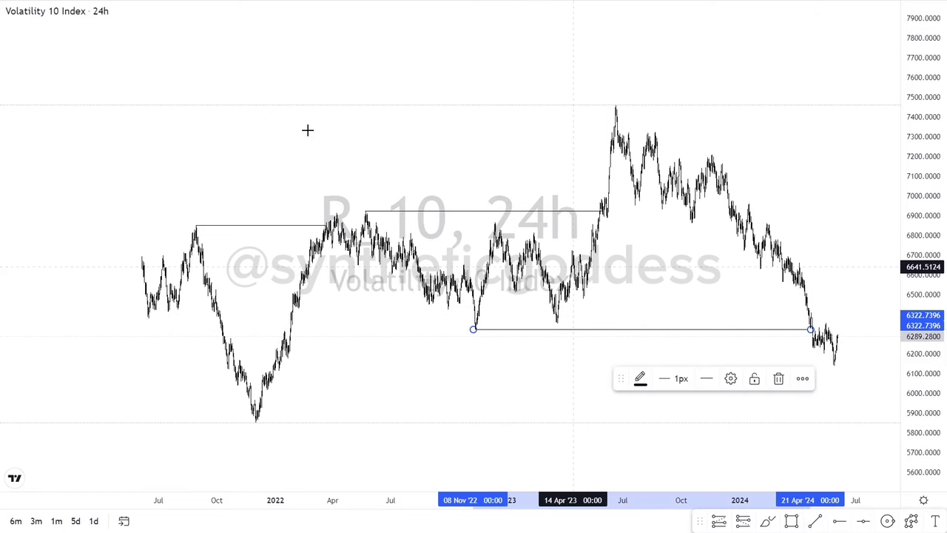
pyautogui.click(574, 267)
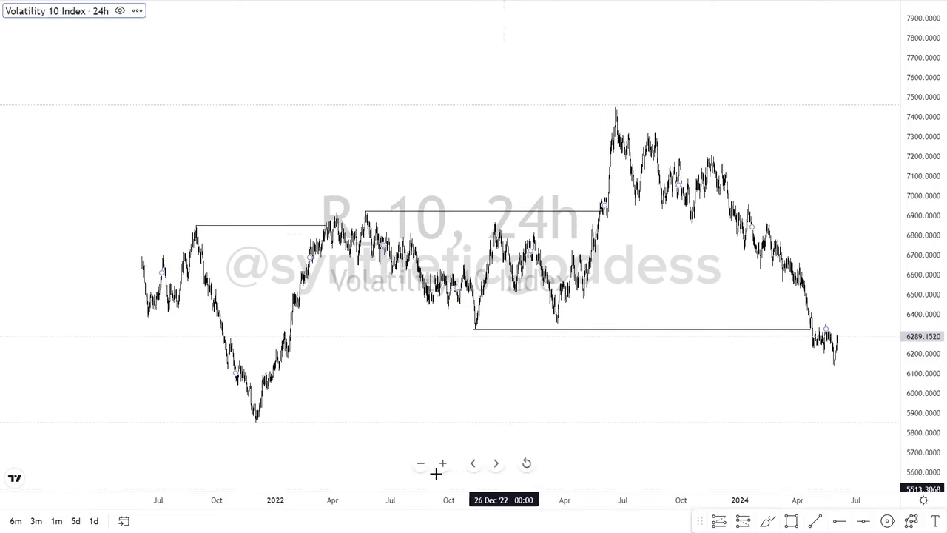
# Switch the chart interval from daily to 4 hours
pyautogui.click(443, 464)
pyautogui.click(444, 464)
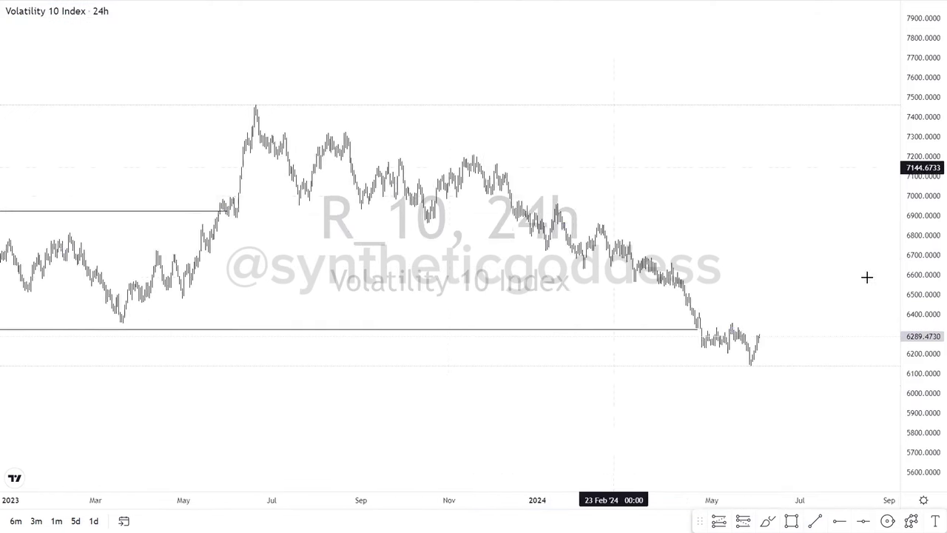
pyautogui.moveTo(912, 70); pyautogui.dragTo(912, 15)
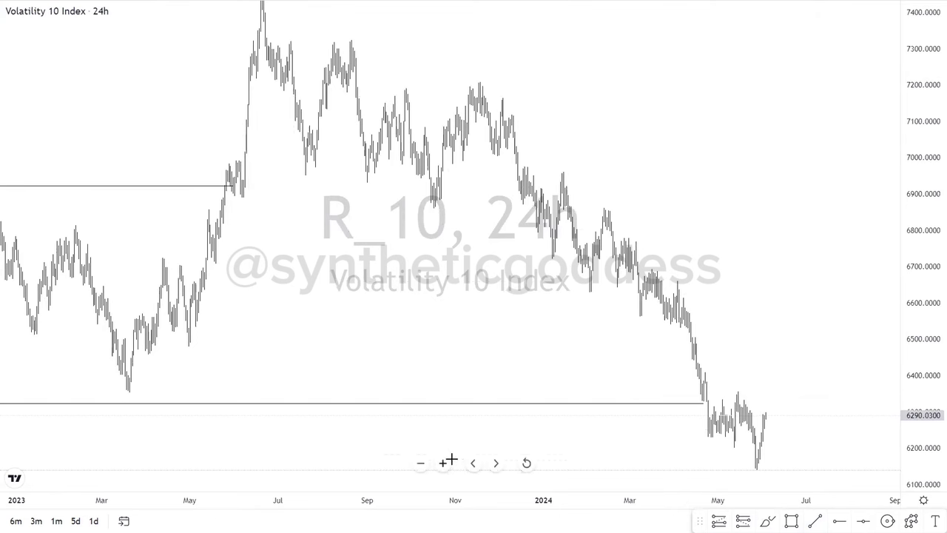
pyautogui.click(443, 464)
pyautogui.scroll(3, 607, 163)
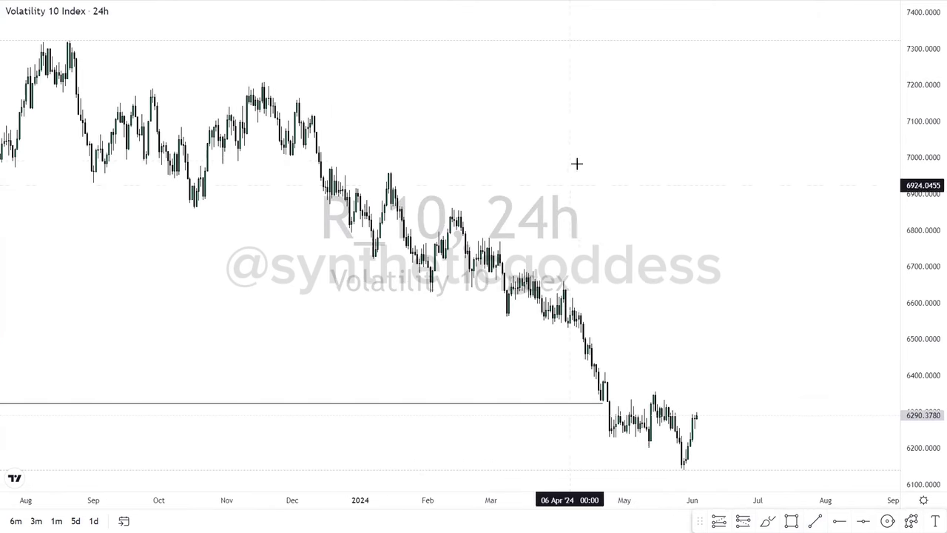
pyautogui.write('4H')
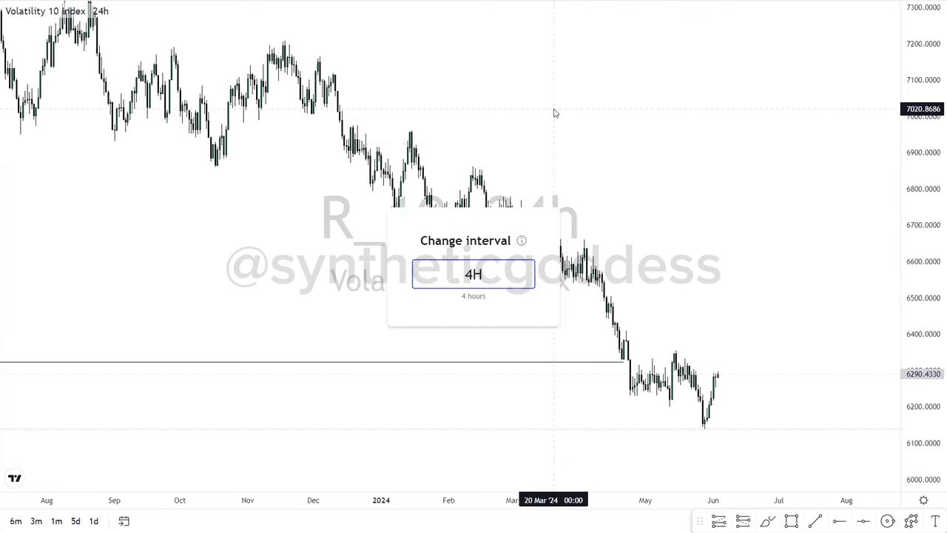
pyautogui.press('Return')
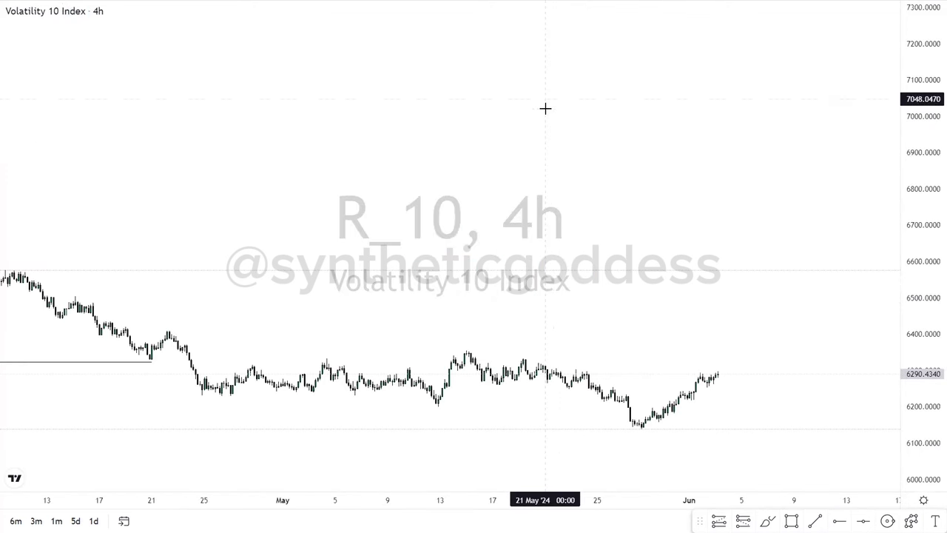
# Examine the 4-hour price action, focusing on the swings from mid-April to early June 2024
pyautogui.scroll(2, 766, 281)
pyautogui.moveTo(469, 451)
pyautogui.click(420, 464)
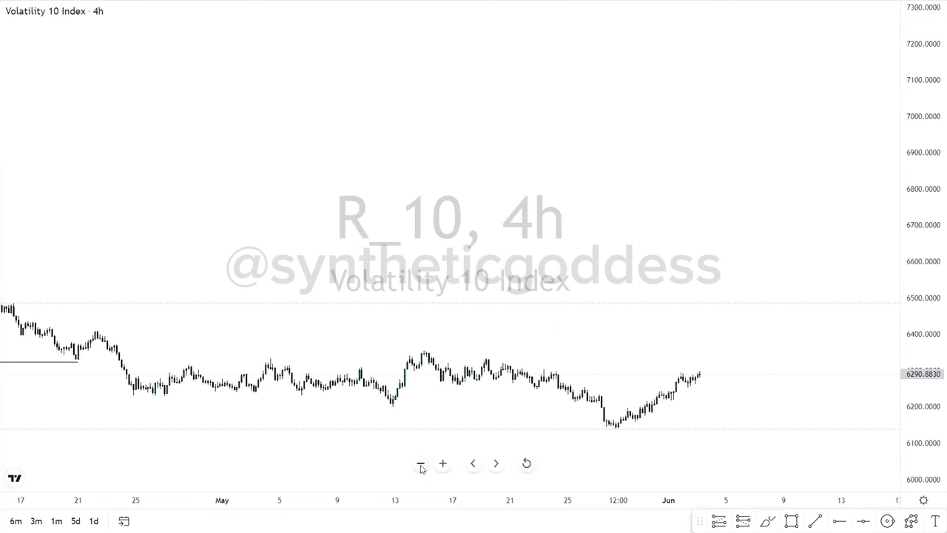
pyautogui.click(420, 464)
pyautogui.click(420, 464)
pyautogui.click(421, 464)
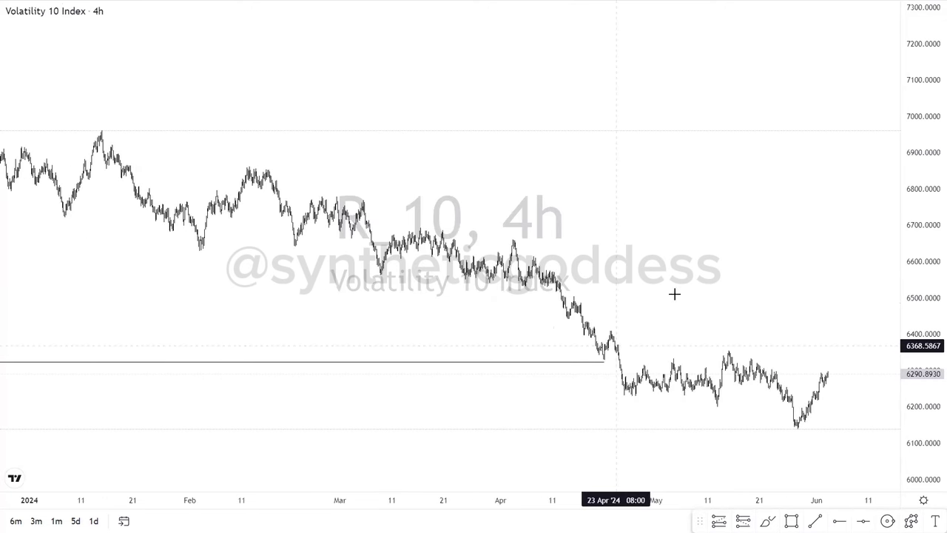
pyautogui.moveTo(696, 256); pyautogui.dragTo(698, 170)
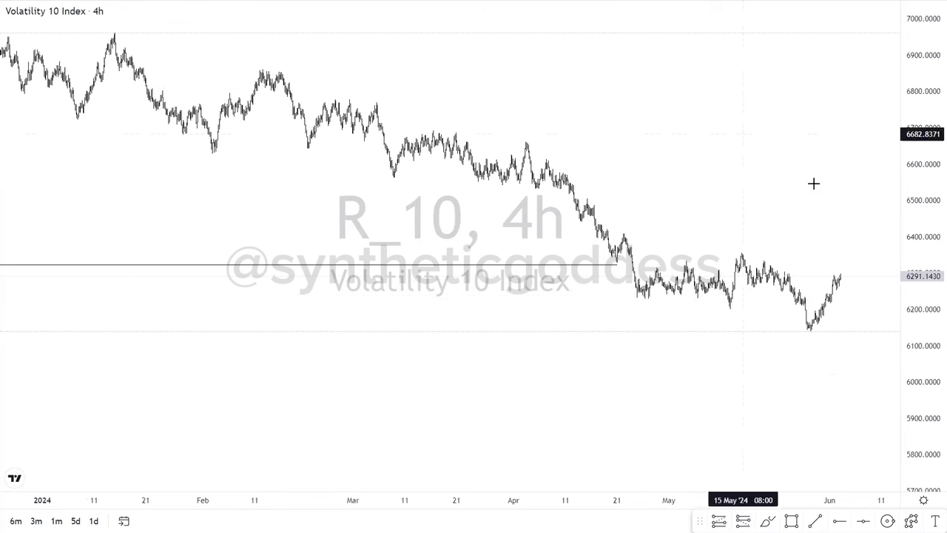
pyautogui.moveTo(927, 321); pyautogui.dragTo(925, 144)
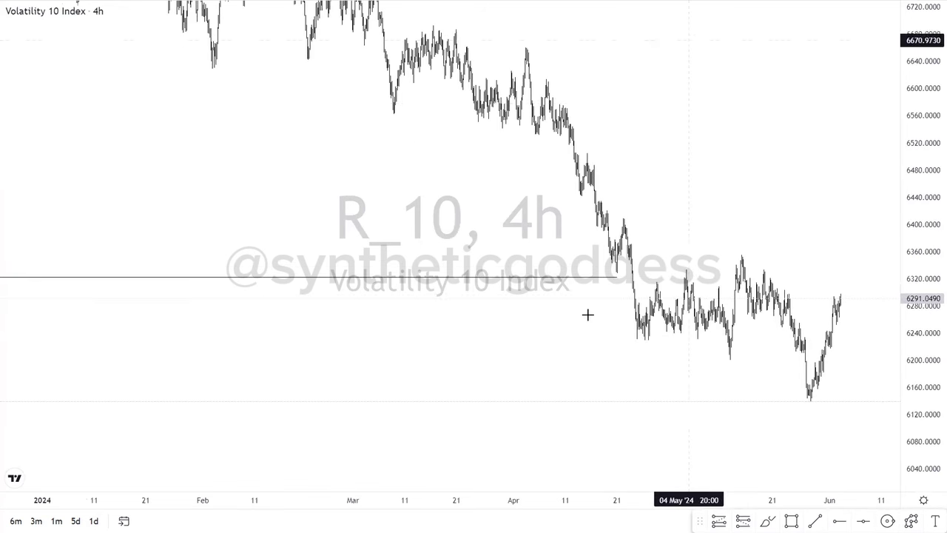
pyautogui.moveTo(698, 121); pyautogui.dragTo(588, 125)
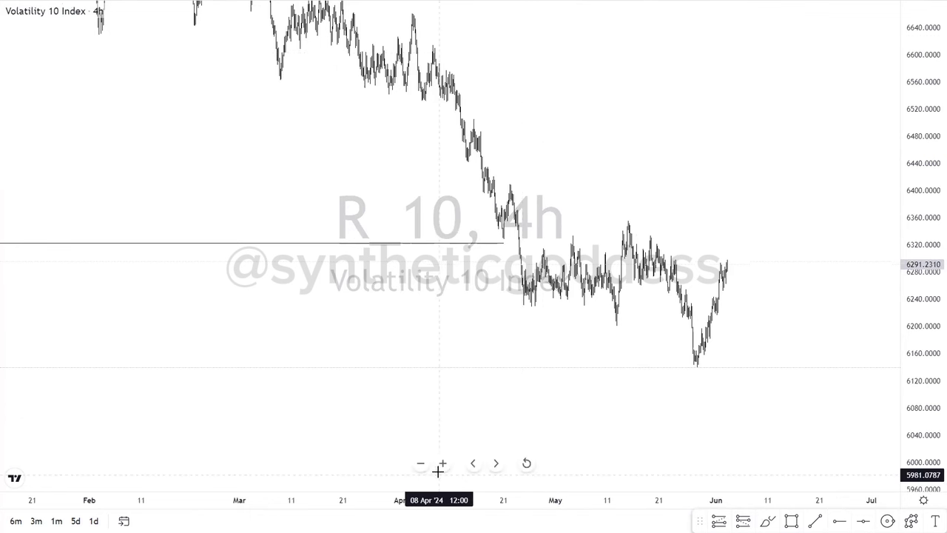
pyautogui.click(442, 464)
pyautogui.click(443, 464)
pyautogui.click(443, 464)
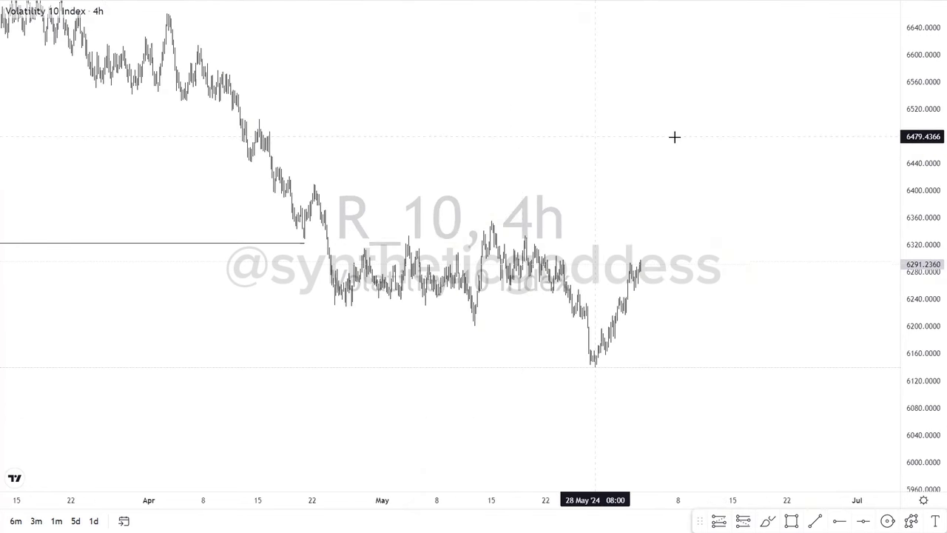
pyautogui.moveTo(674, 137); pyautogui.dragTo(752, 140)
pyautogui.moveTo(904, 204); pyautogui.dragTo(905, 177)
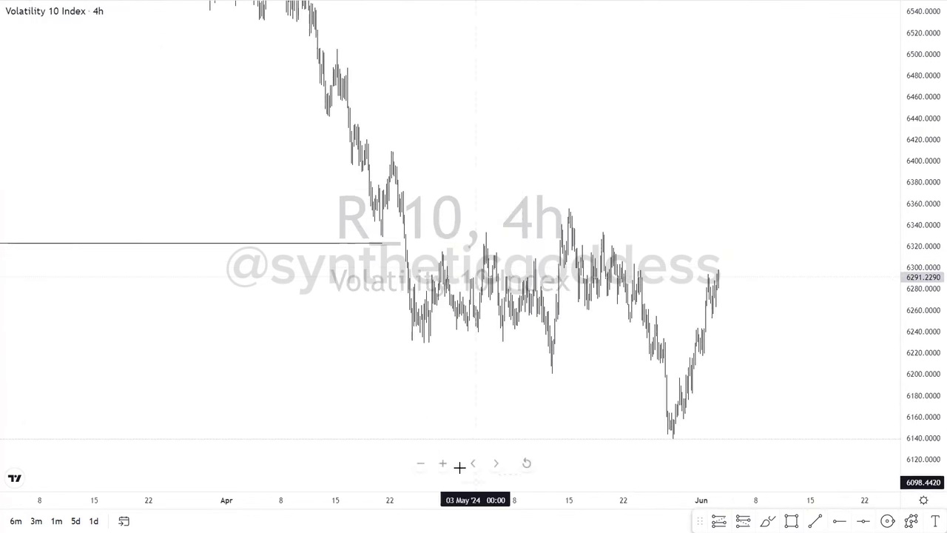
pyautogui.click(442, 464)
pyautogui.click(442, 465)
pyautogui.moveTo(628, 141); pyautogui.dragTo(744, 63)
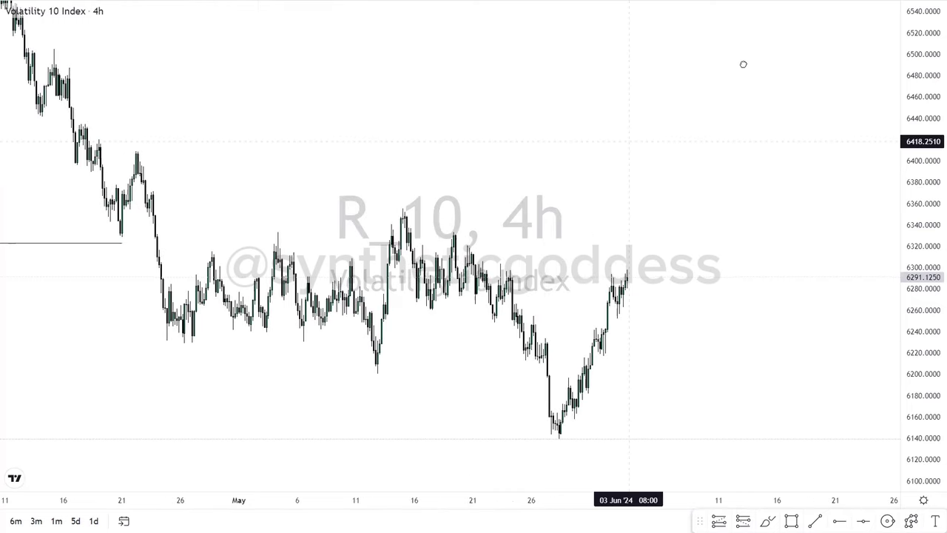
# Draw a horizontal trend line at about 6200 from the 12 May '24 low to the late-May downward break
pyautogui.click(815, 521)
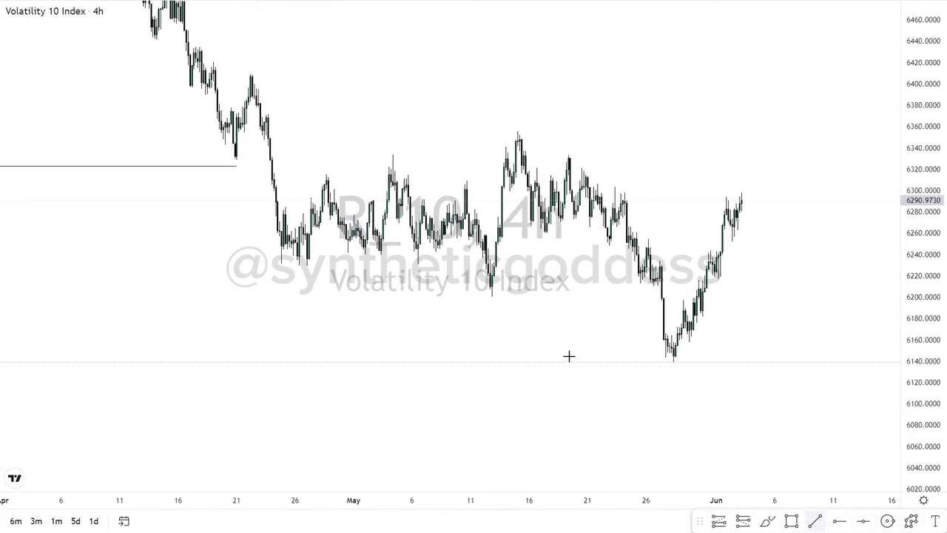
pyautogui.click(490, 296)
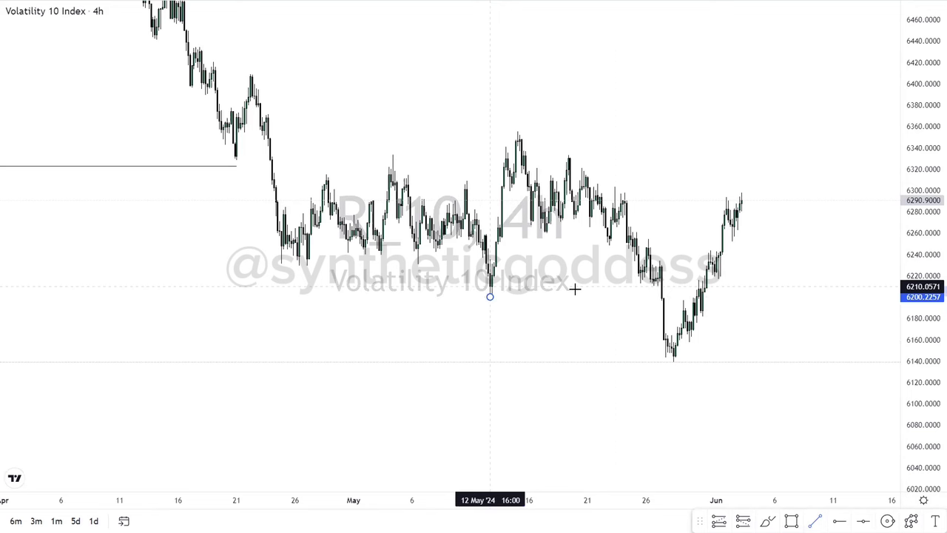
pyautogui.click(663, 277)
pyautogui.click(787, 284)
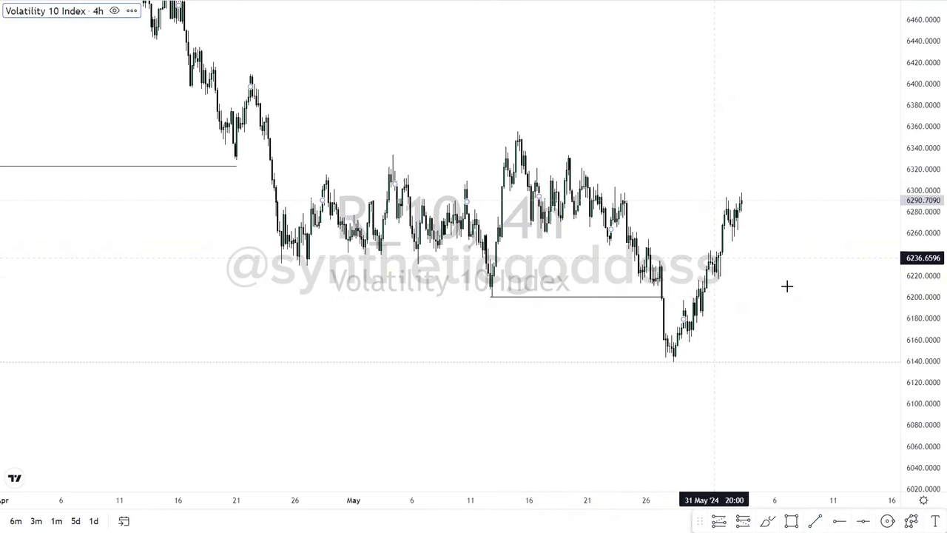
pyautogui.click(615, 302)
pyautogui.moveTo(615, 303); pyautogui.dragTo(616, 303)
pyautogui.moveTo(800, 313); pyautogui.dragTo(796, 331)
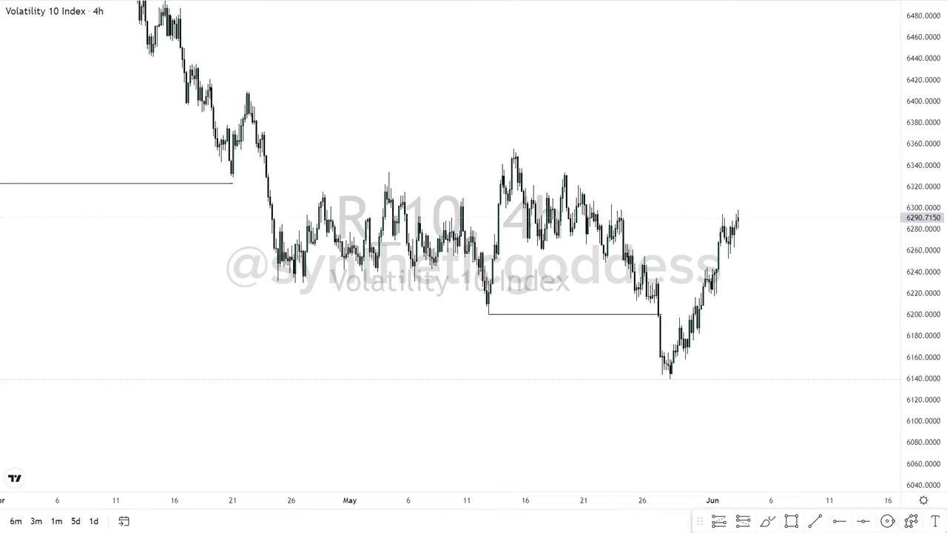
# Draw a horizontal trend line at about 6354.64 from the 15 May '24 high to above the early June candles
pyautogui.click(815, 521)
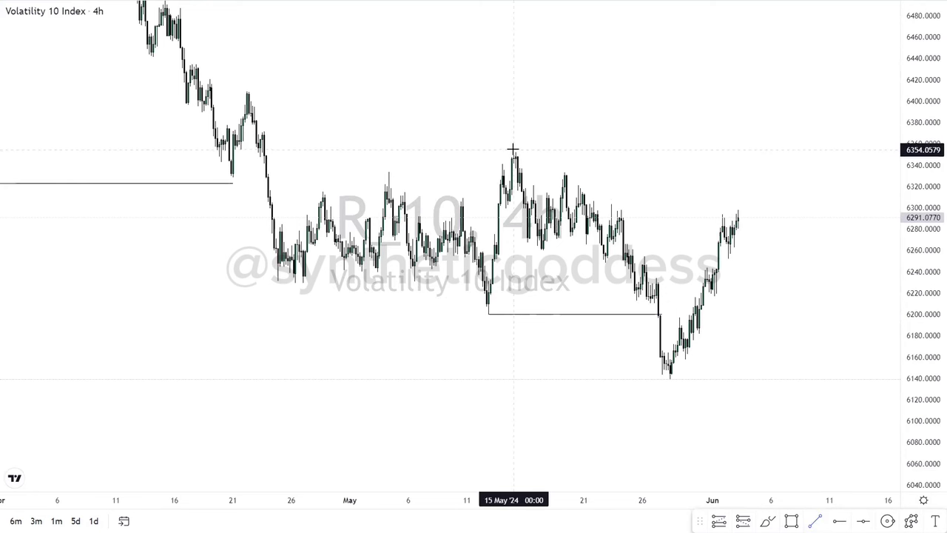
pyautogui.click(513, 150)
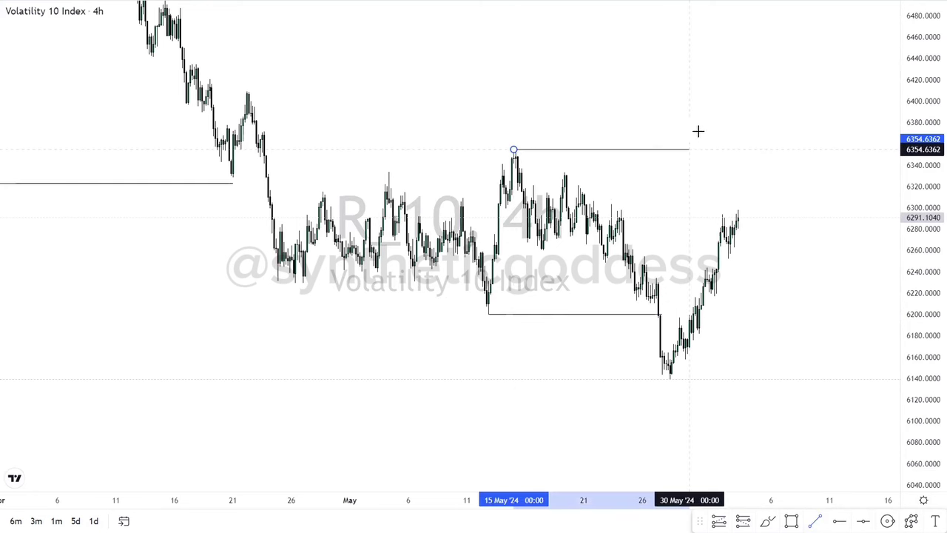
pyautogui.click(731, 148)
pyautogui.moveTo(580, 151)
pyautogui.mouseDown()
pyautogui.moveTo(570, 140)
pyautogui.moveTo(564, 178)
pyautogui.mouseUp()
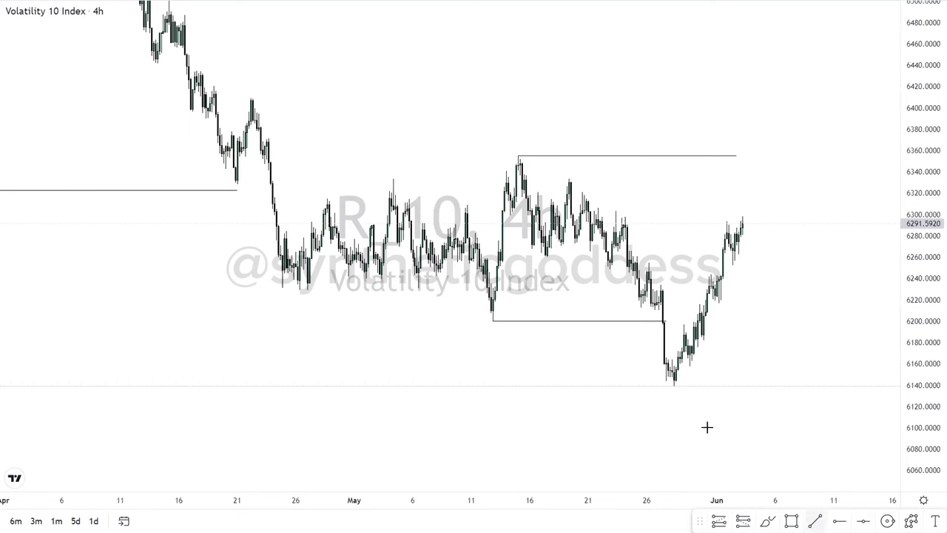
# Draw a horizontal trend line at about 6333.82 from the 4 May '24 high to the upward break in mid-May
pyautogui.click(393, 179)
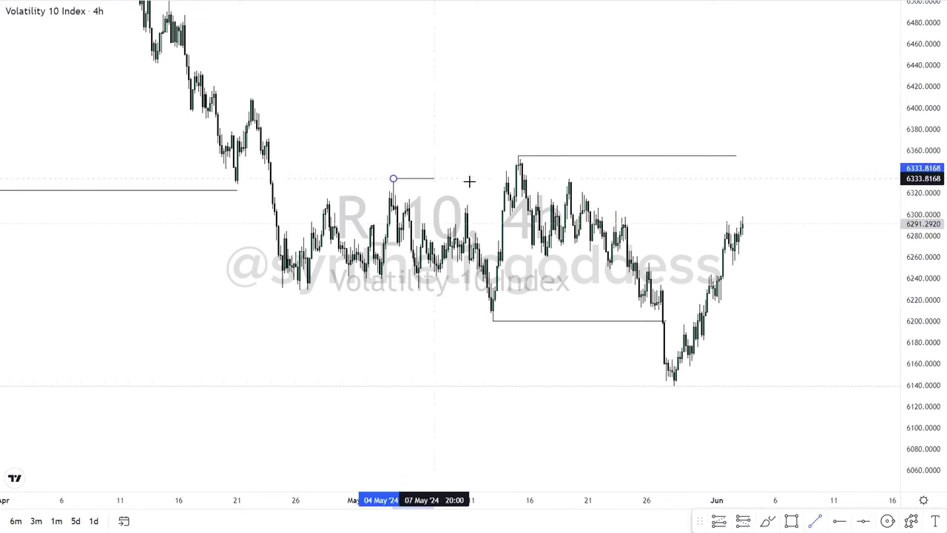
pyautogui.click(507, 178)
pyautogui.click(503, 211)
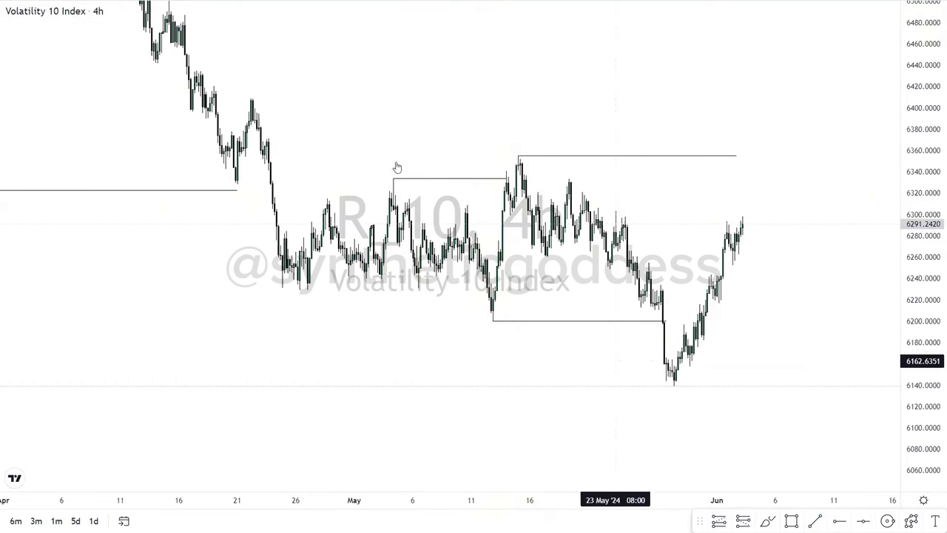
# Draw a rectangle zone between about 6371.41 and 6346.54, from 23 Apr '24 04:00 to 15 May '24 12:00
pyautogui.moveTo(421, 222); pyautogui.dragTo(430, 237)
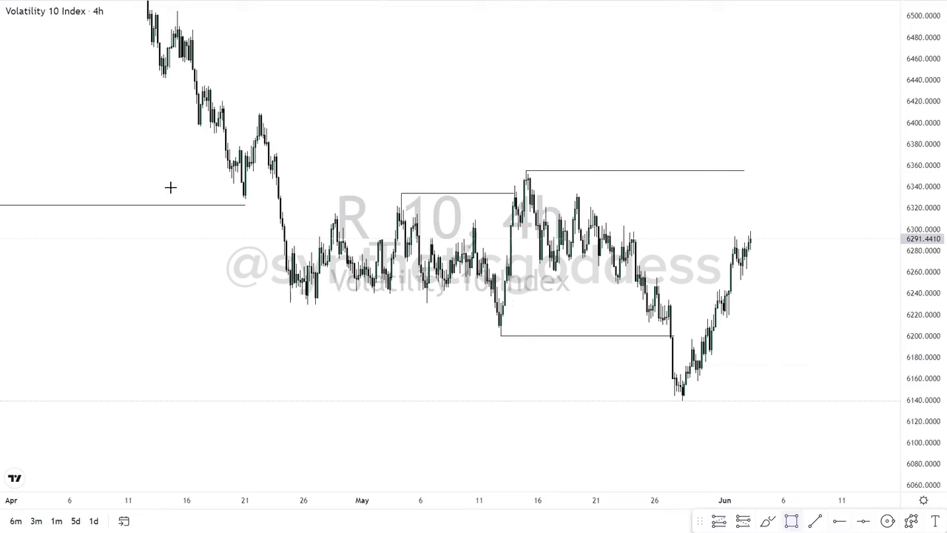
pyautogui.click(275, 160)
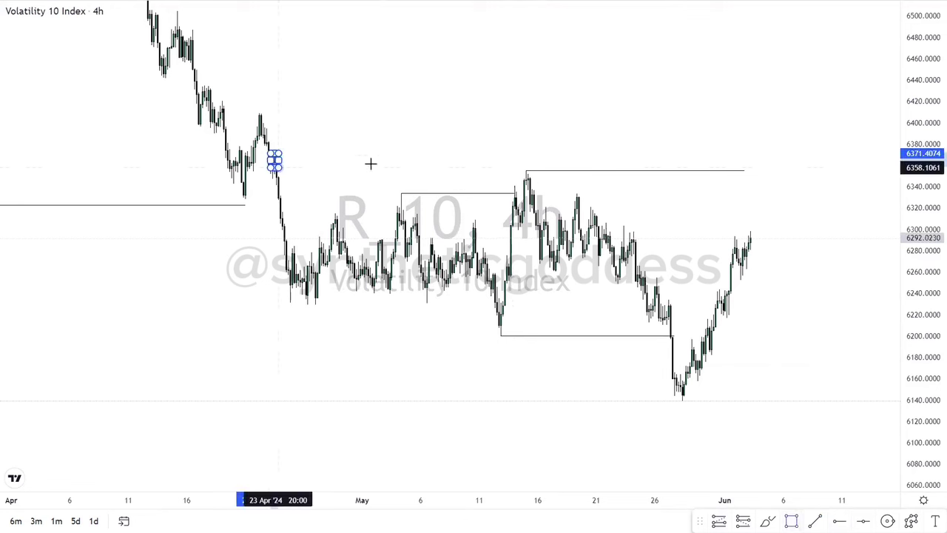
pyautogui.click(471, 155)
pyautogui.click(531, 178)
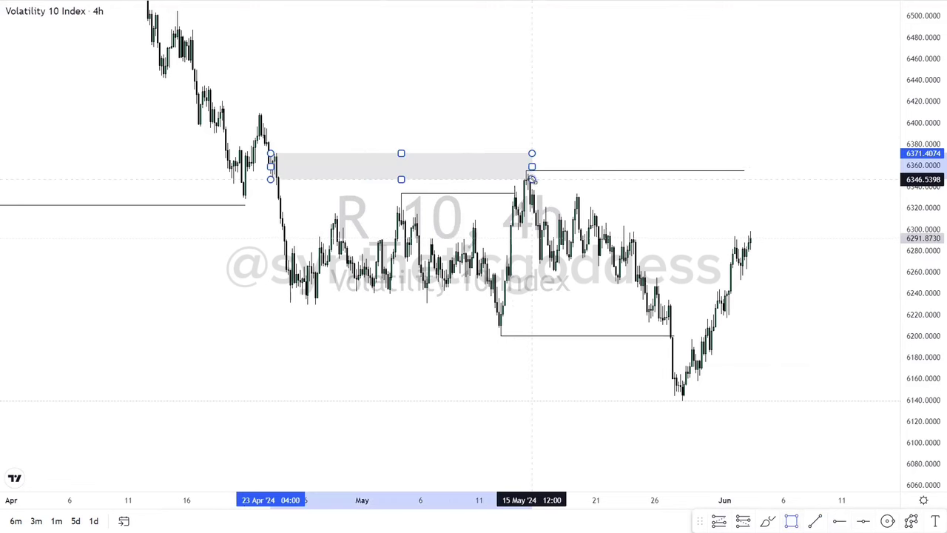
# Switch the chart interval from 4 hours to 2 hours
pyautogui.moveTo(429, 94); pyautogui.dragTo(404, 87)
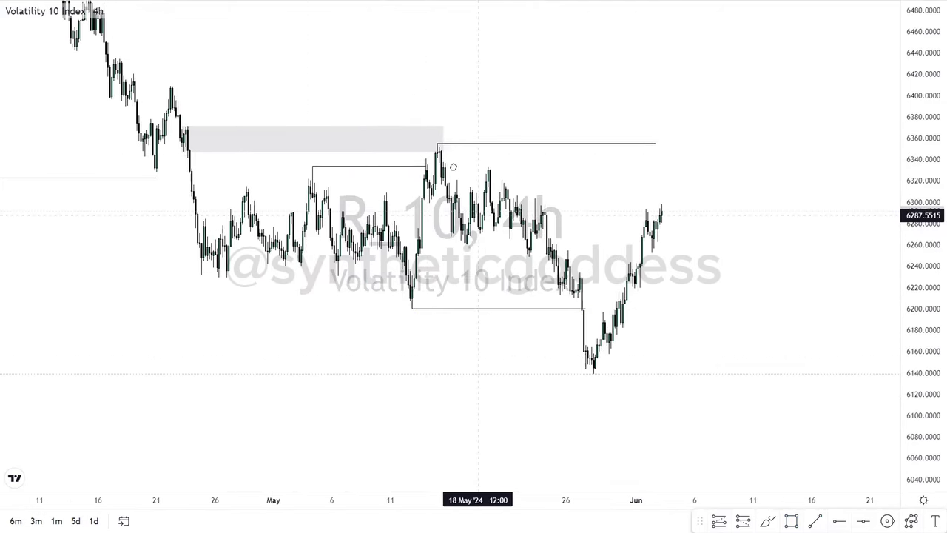
pyautogui.moveTo(365, 252); pyautogui.dragTo(343, 212)
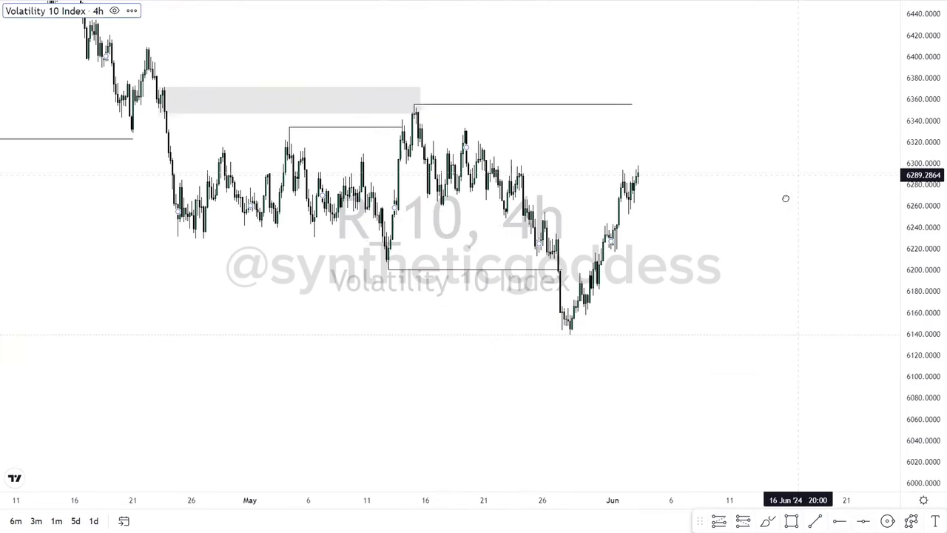
pyautogui.moveTo(672, 179); pyautogui.dragTo(648, 211)
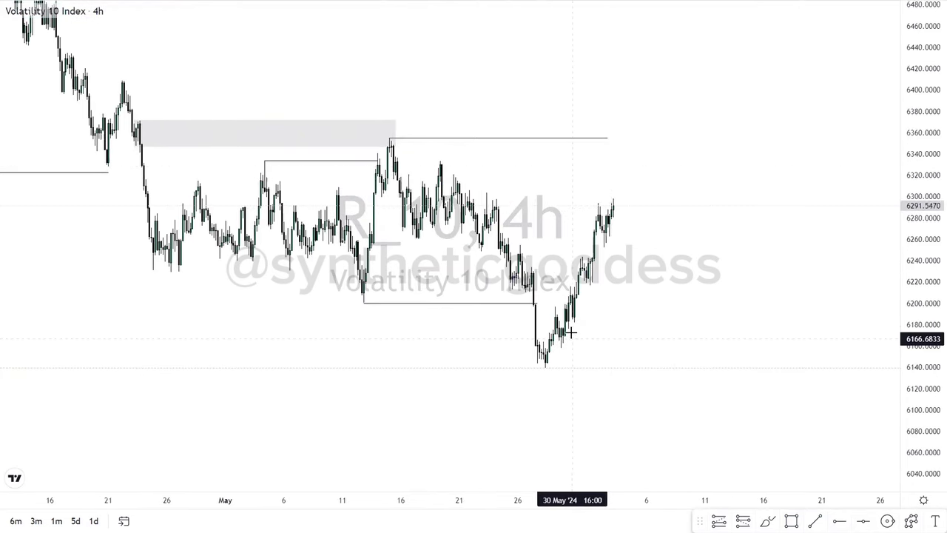
pyautogui.write('2h')
pyautogui.press('Return')
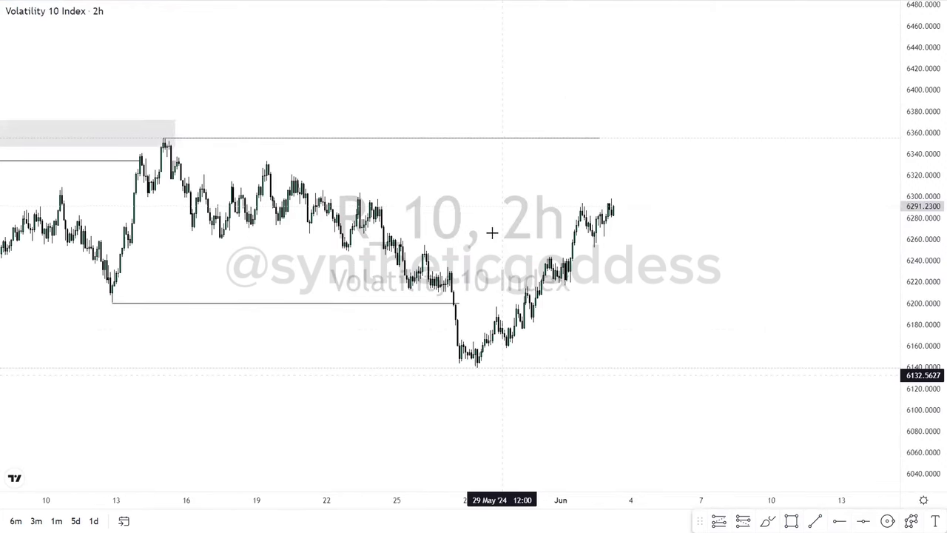
# Draw a horizontal trend line at about 6299.70 from the 14 May '24 low to the 16 May downward break
pyautogui.moveTo(529, 236); pyautogui.dragTo(578, 238)
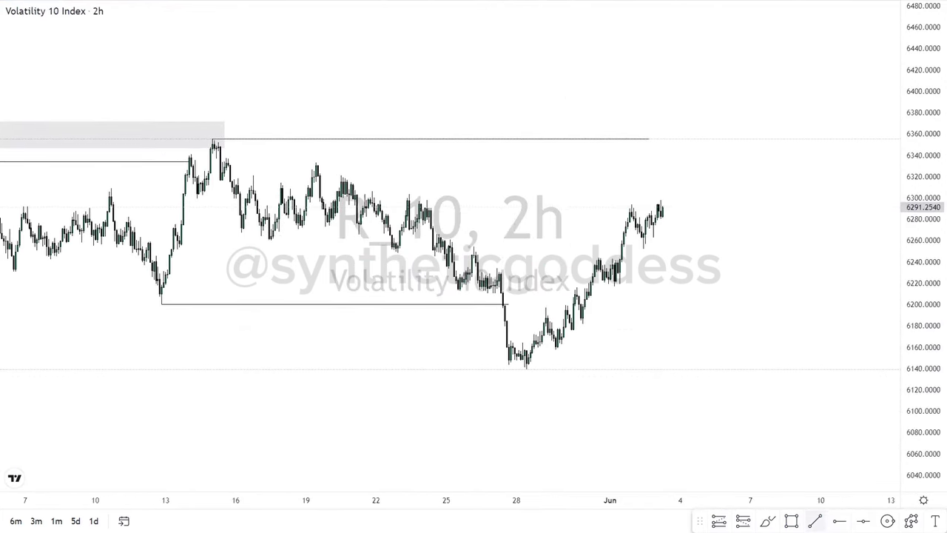
pyautogui.click(196, 198)
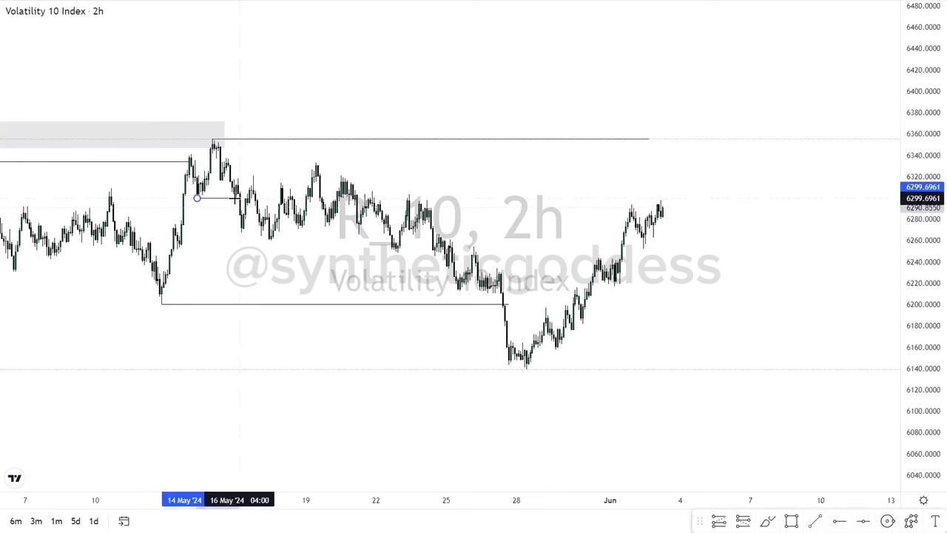
pyautogui.click(242, 198)
pyautogui.click(267, 219)
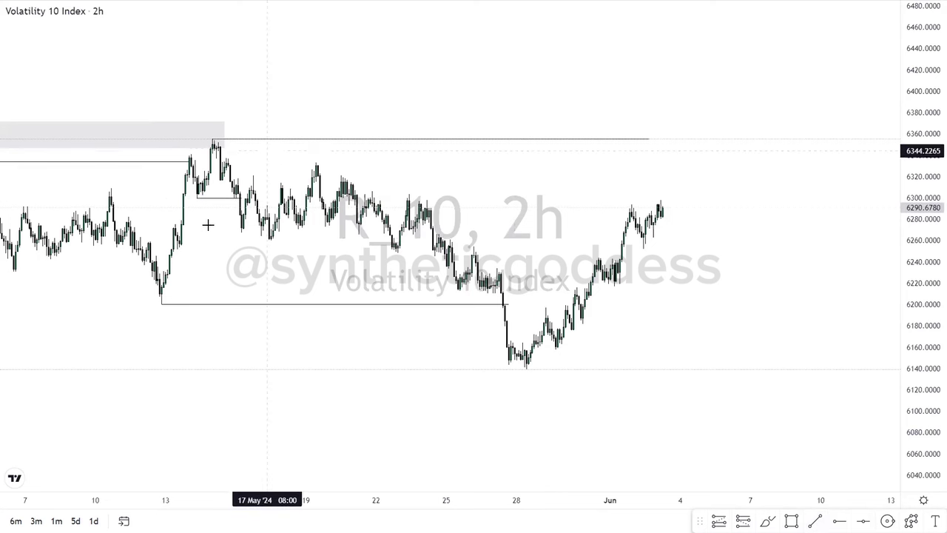
pyautogui.click(205, 199)
pyautogui.moveTo(414, 304); pyautogui.dragTo(419, 305)
pyautogui.click(398, 361)
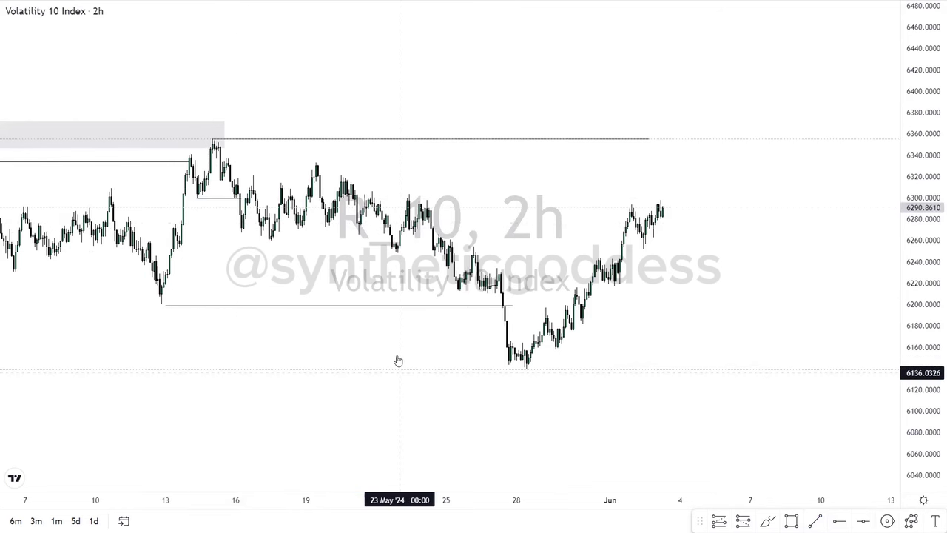
pyautogui.hotkey('ctrl', 'z')
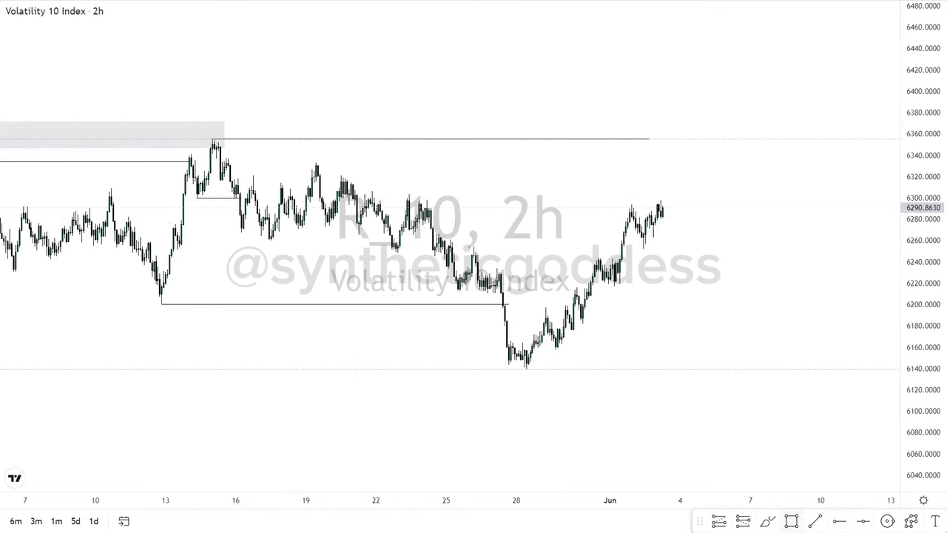
# Draw a horizontal trend line at about 6320.52 from the 16 May '24 high to the 19 May upward break
pyautogui.click(253, 175)
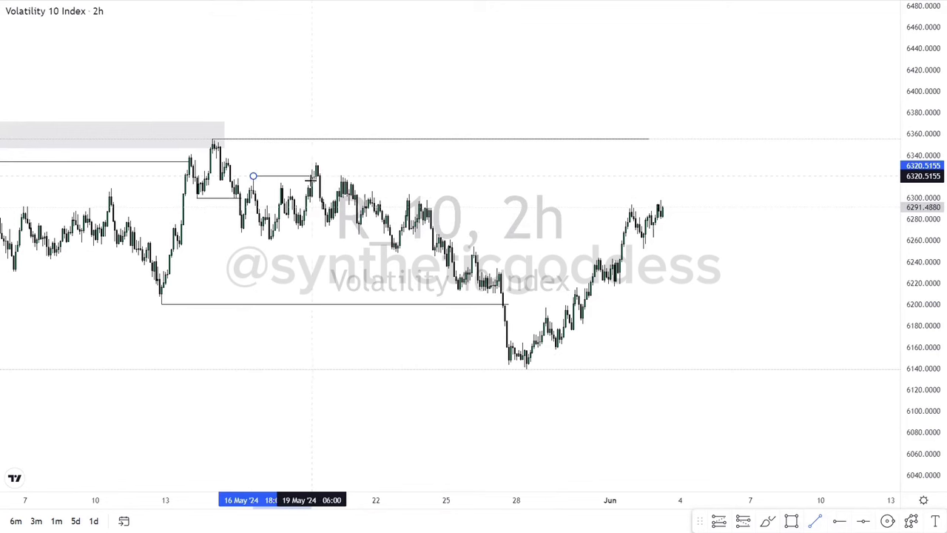
pyautogui.click(310, 177)
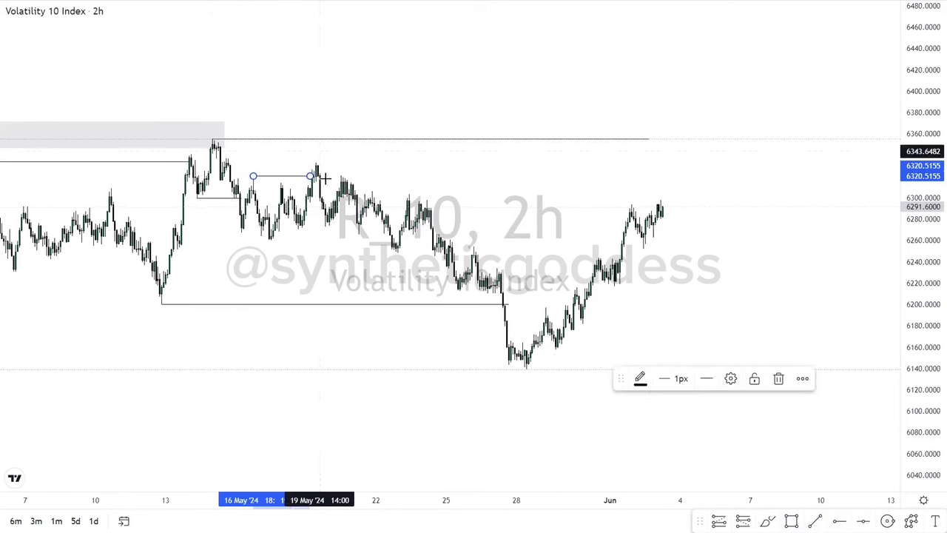
pyautogui.click(595, 256)
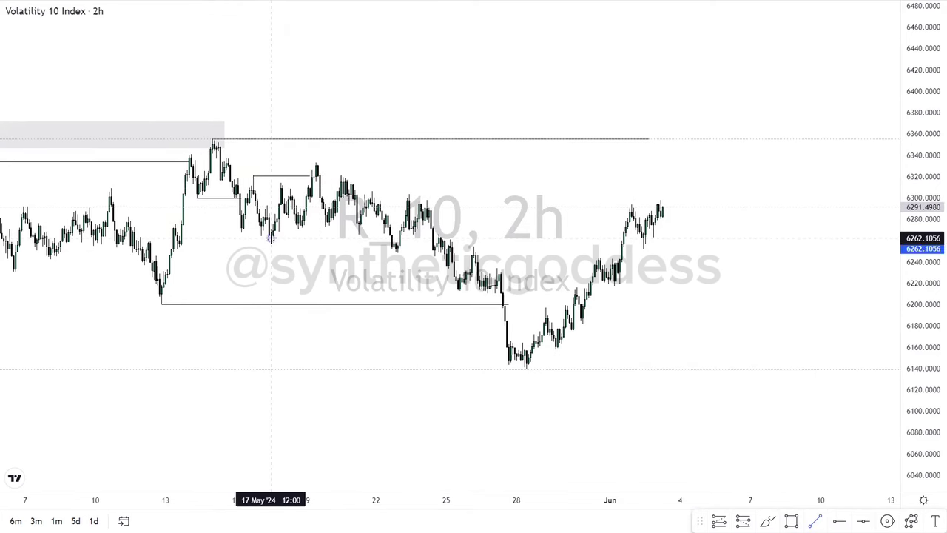
# Draw a horizontal trend line from the 17 May '24 low to the 22 May break and lower it to about 6260.37
pyautogui.click(392, 238)
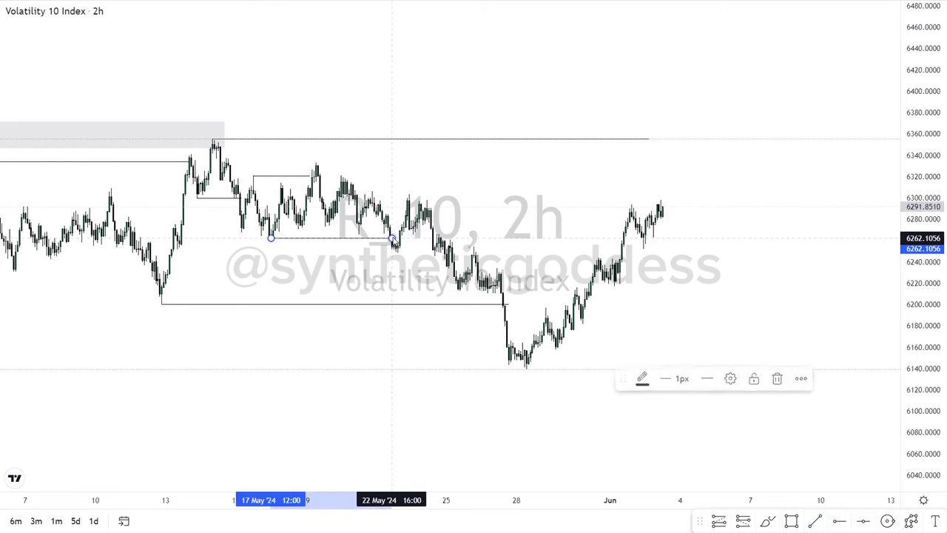
pyautogui.click(428, 184)
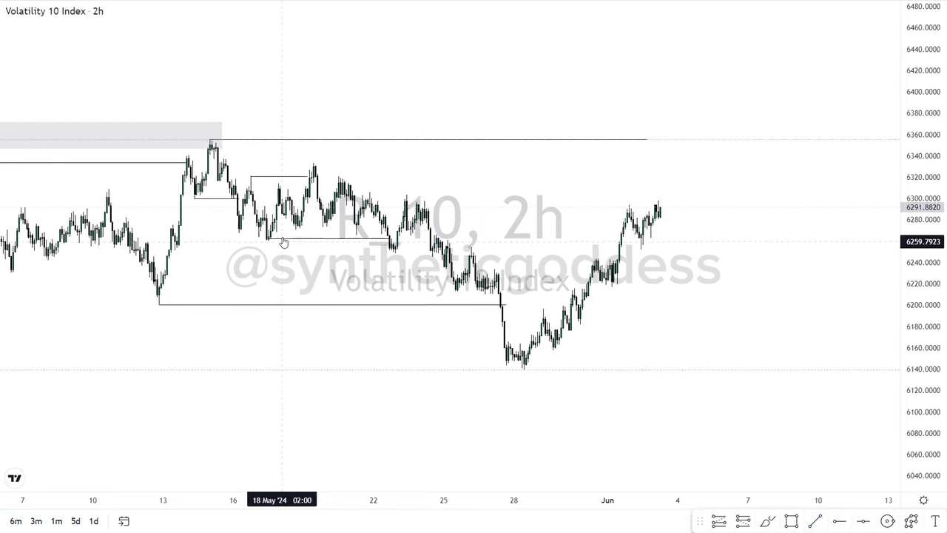
pyautogui.moveTo(282, 242); pyautogui.dragTo(276, 247)
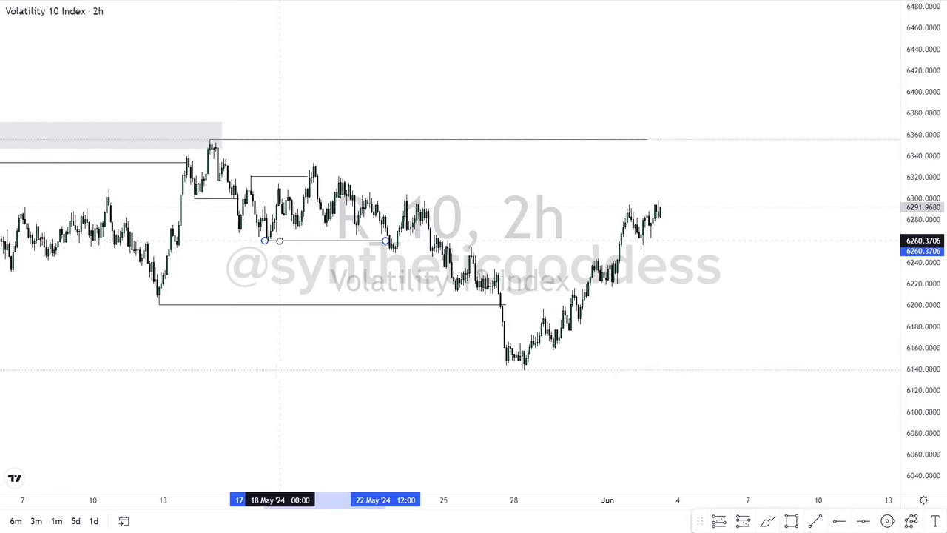
pyautogui.moveTo(281, 240); pyautogui.dragTo(283, 240)
pyautogui.click(315, 281)
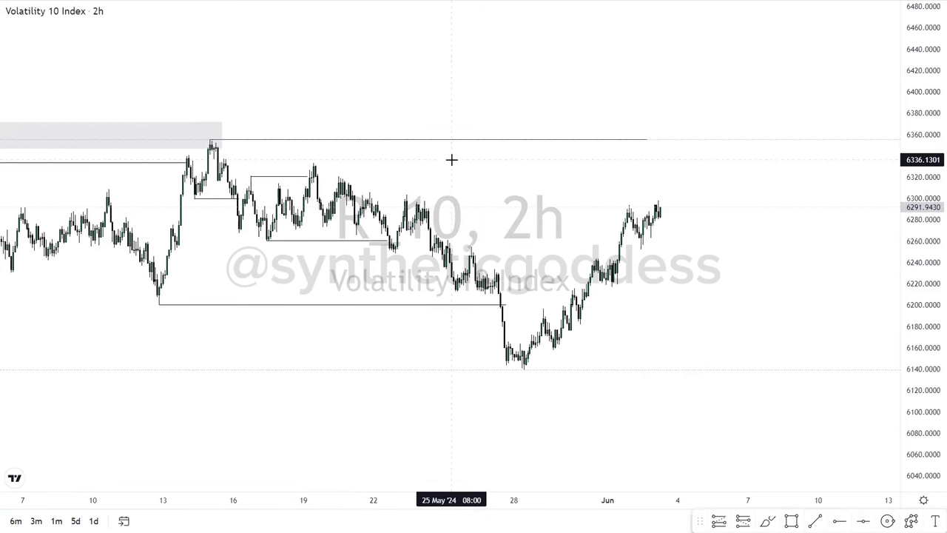
# Nudge the long trend line above the mid-May high to about 6355.21, spanning 14 May '24 22:00 to 2 June '24 14:00
pyautogui.moveTo(451, 159); pyautogui.dragTo(423, 178)
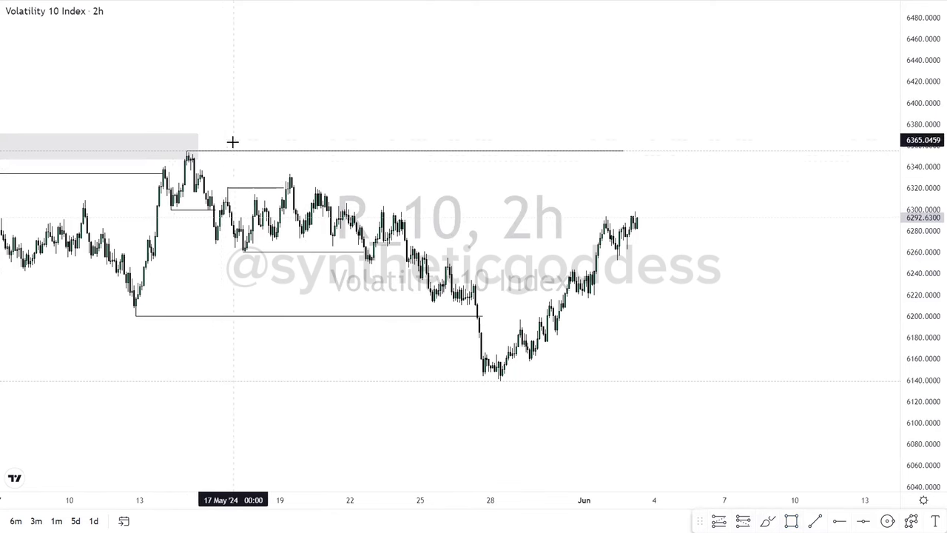
pyautogui.moveTo(249, 153)
pyautogui.mouseDown()
pyautogui.moveTo(246, 136)
pyautogui.moveTo(247, 151)
pyautogui.mouseUp()
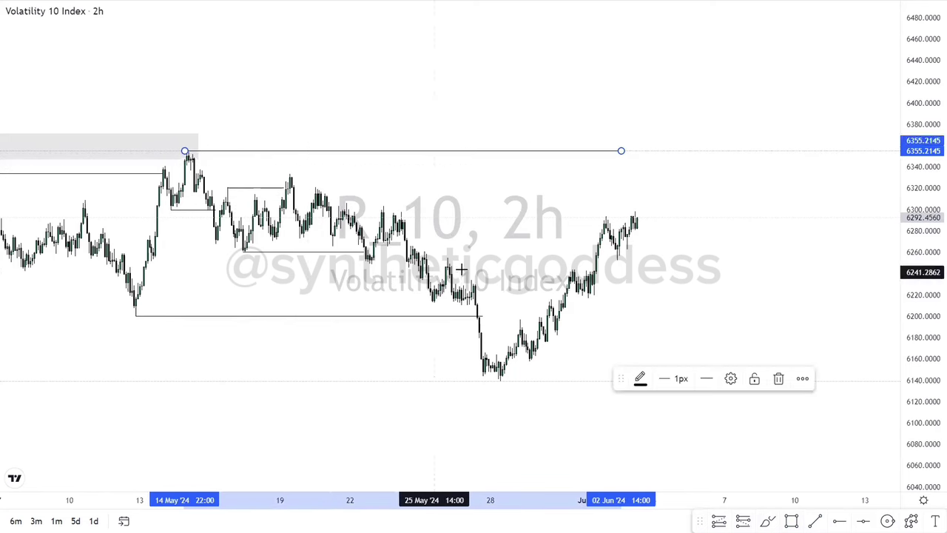
pyautogui.moveTo(459, 261); pyautogui.dragTo(415, 158)
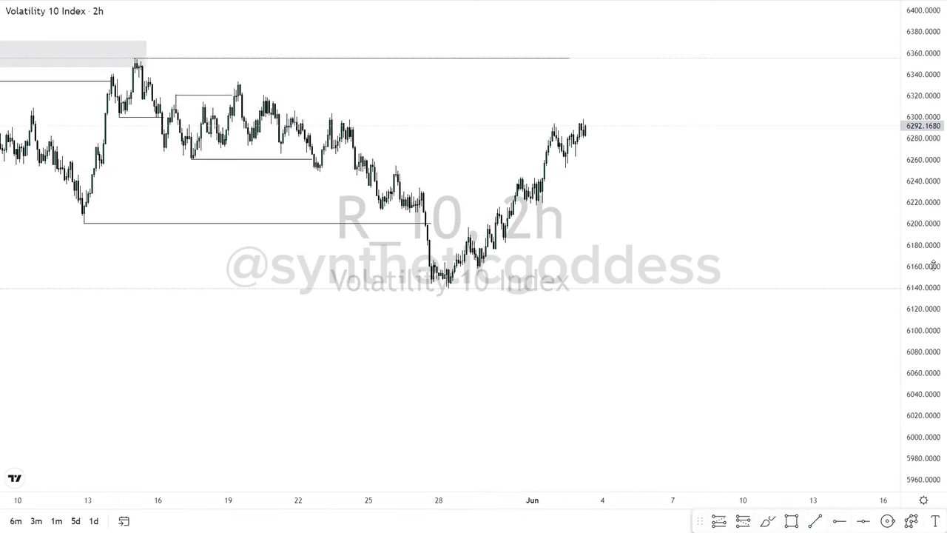
# Examine the 2-hour swings between 13 May and early June 2024 in closer detail
pyautogui.moveTo(933, 258); pyautogui.dragTo(895, 145)
pyautogui.moveTo(723, 142); pyautogui.dragTo(746, 263)
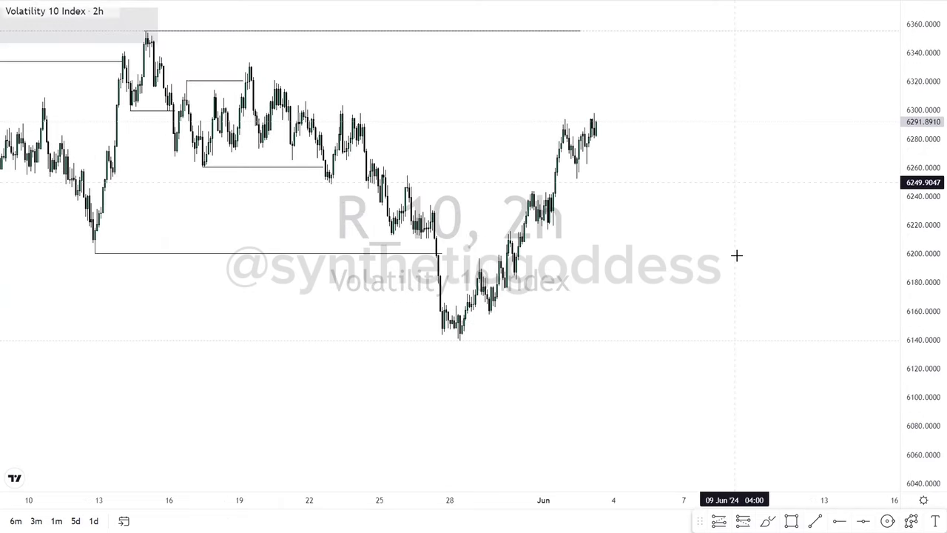
pyautogui.moveTo(427, 212); pyautogui.dragTo(627, 228)
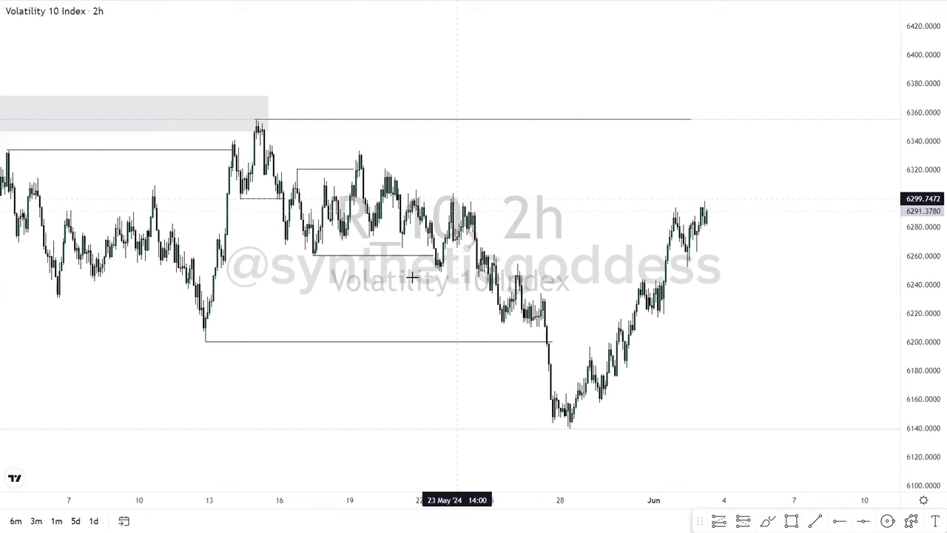
pyautogui.moveTo(429, 419)
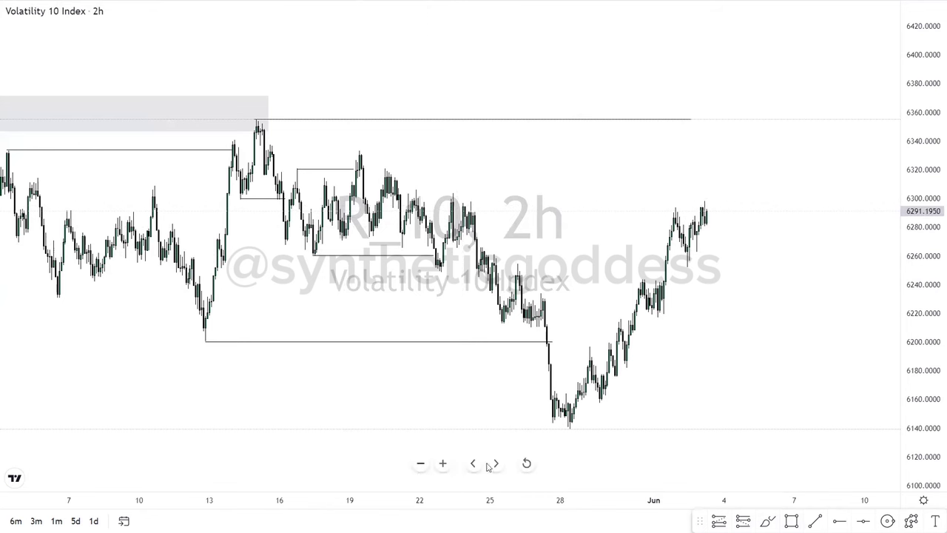
pyautogui.click(443, 464)
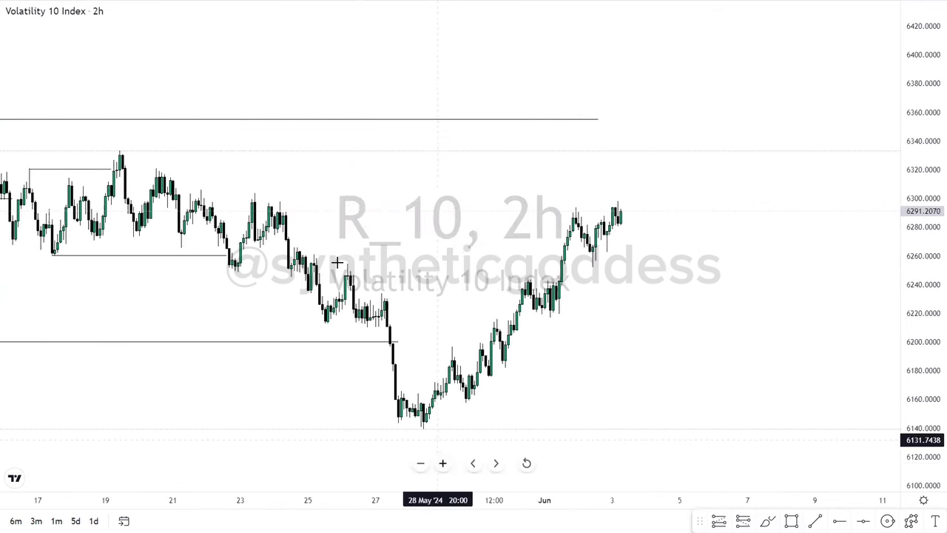
pyautogui.moveTo(326, 202); pyautogui.dragTo(598, 185)
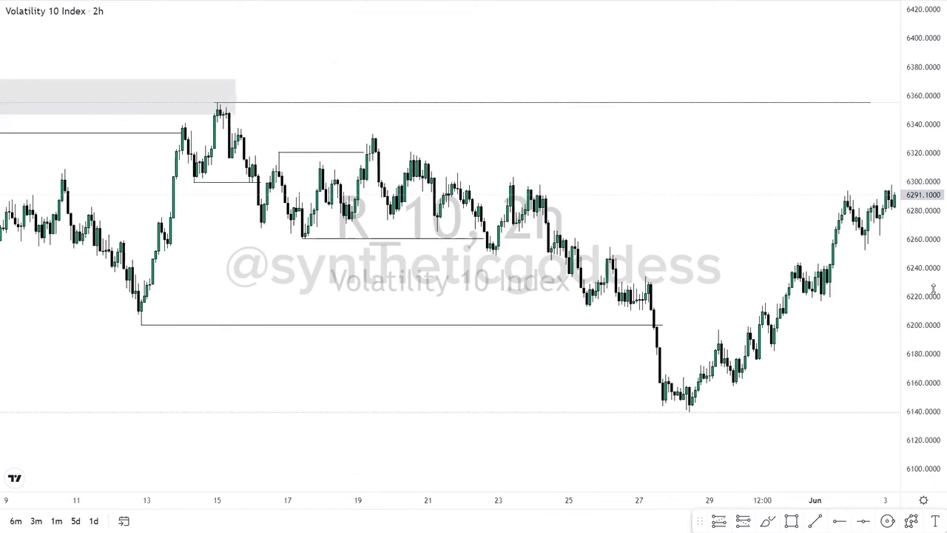
pyautogui.moveTo(934, 289); pyautogui.dragTo(928, 231)
pyautogui.moveTo(562, 168); pyautogui.dragTo(597, 197)
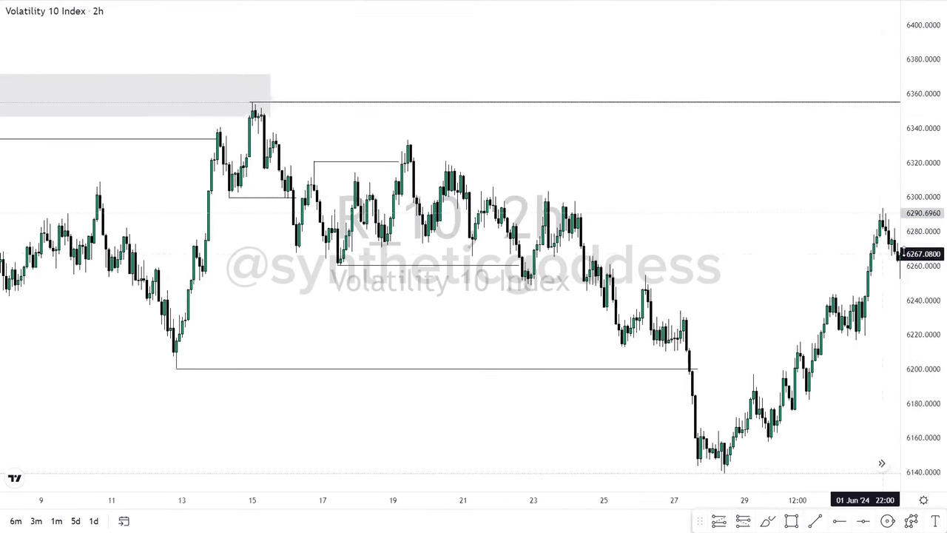
pyautogui.moveTo(920, 222); pyautogui.dragTo(920, 190)
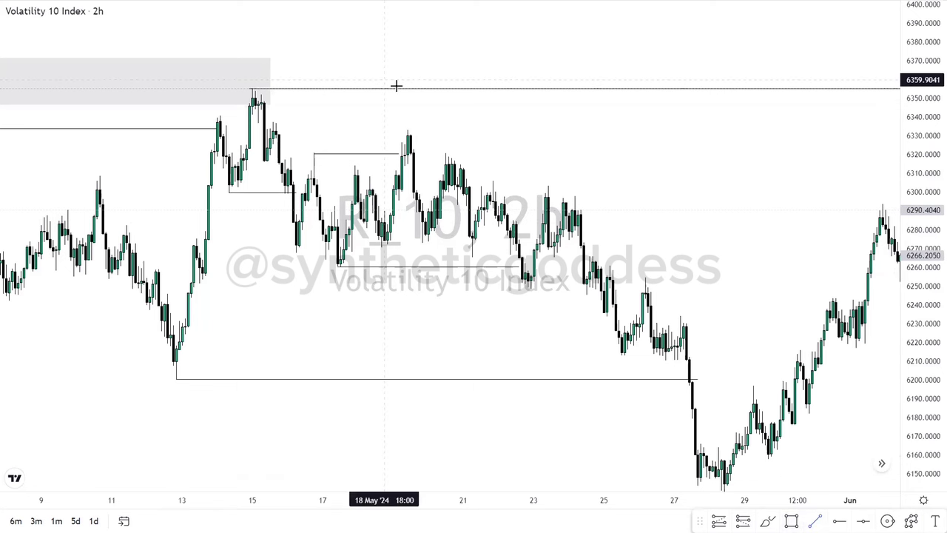
# Draw a horizontal trend line at about 6320.79 from the 20 May '24 12:00 high across to 1 June
pyautogui.click(445, 153)
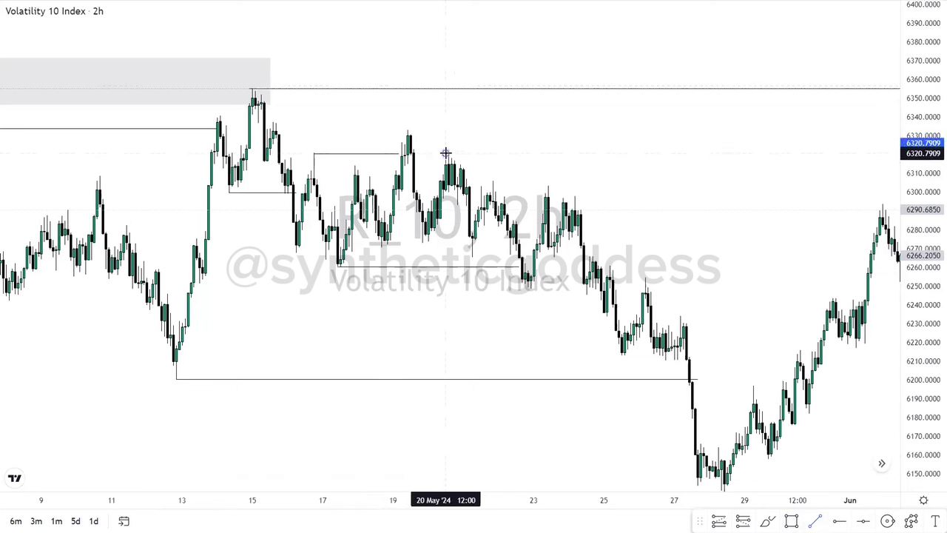
pyautogui.click(866, 180)
pyautogui.moveTo(798, 234); pyautogui.dragTo(701, 264)
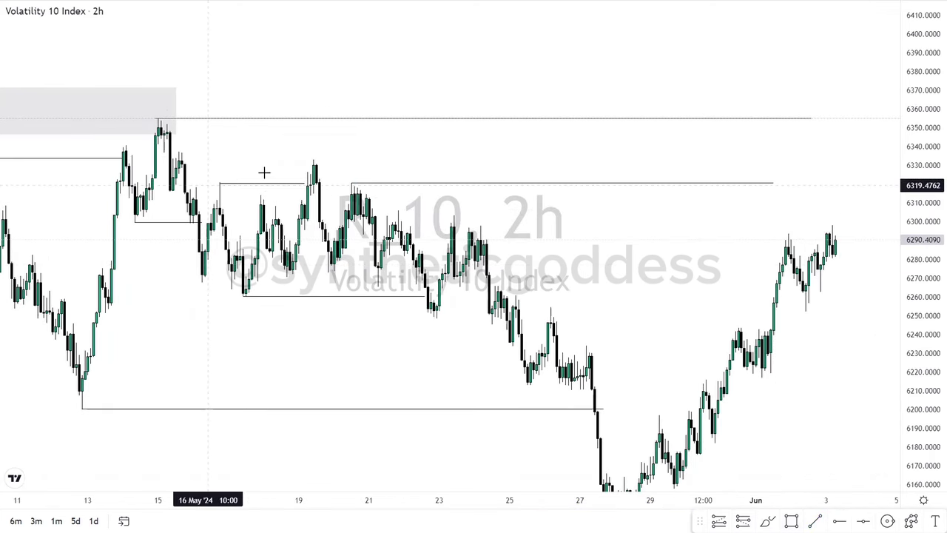
# Raise the short trend line spanning the 16 May to 19 May highs to about 6321.17
pyautogui.click(245, 184)
pyautogui.moveTo(242, 178)
pyautogui.mouseDown()
pyautogui.moveTo(244, 187)
pyautogui.moveTo(237, 170)
pyautogui.mouseUp()
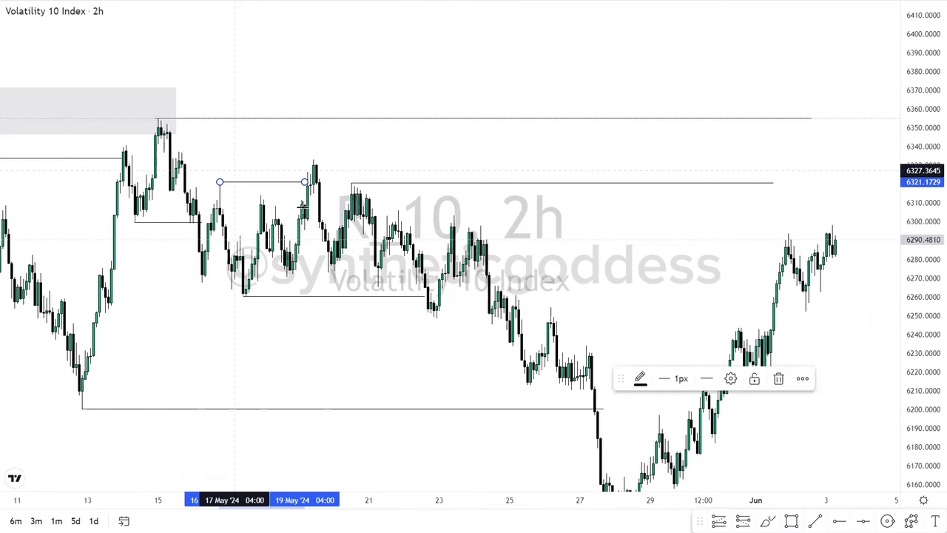
pyautogui.click(247, 167)
pyautogui.moveTo(539, 304); pyautogui.dragTo(545, 332)
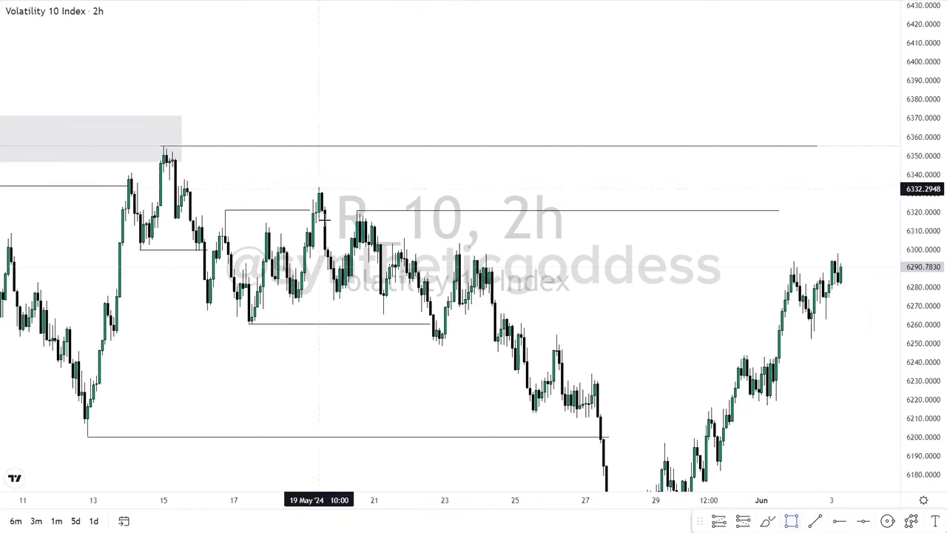
# Draw a rectangle supply zone from the 19 May '24 10:00 high, between about 6332.95 and 6321.12, extending to 4 June '24 02:00
pyautogui.click(319, 189)
pyautogui.click(618, 205)
pyautogui.moveTo(759, 202)
pyautogui.mouseDown()
pyautogui.moveTo(861, 194)
pyautogui.moveTo(869, 210)
pyautogui.mouseUp()
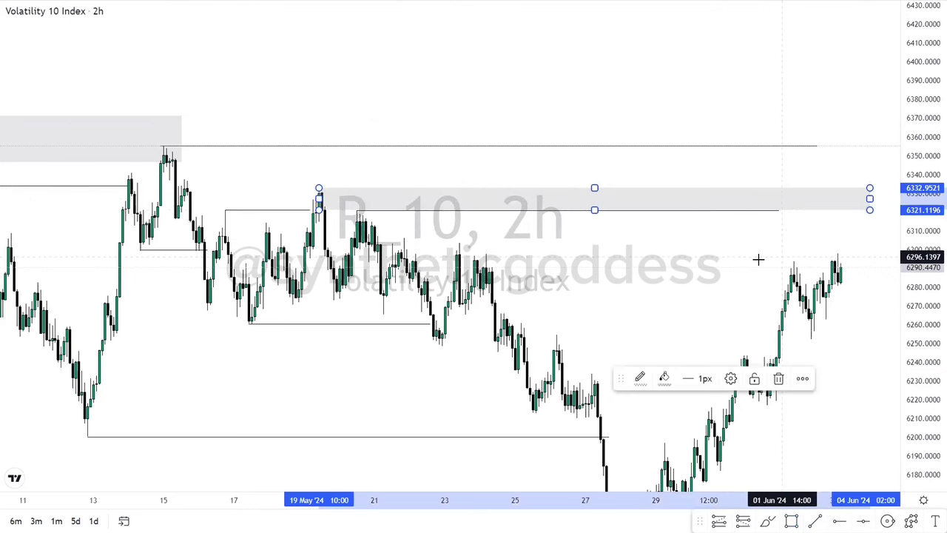
pyautogui.click(646, 252)
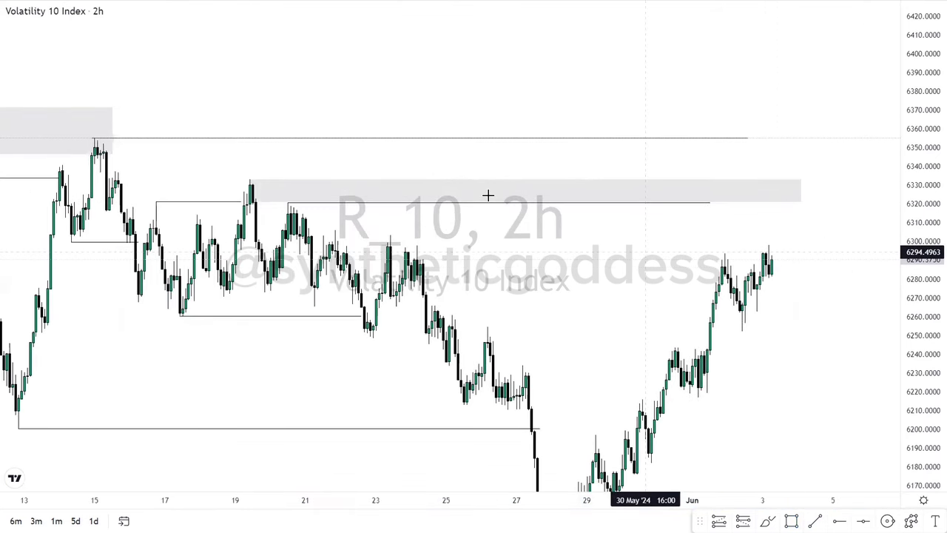
# Draw a rectangle supply zone from the 15 May '24 00:00 high, between about 6354.65 and 6336.90, extending to 3 June '24 20:00
pyautogui.moveTo(488, 195); pyautogui.dragTo(438, 166)
pyautogui.moveTo(561, 125); pyautogui.dragTo(664, 92)
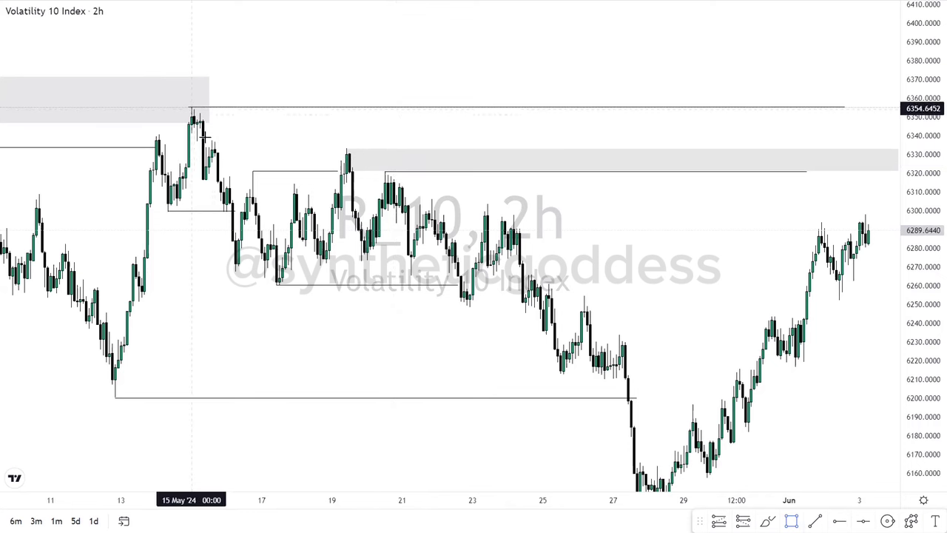
pyautogui.moveTo(193, 109)
pyautogui.mouseDown()
pyautogui.moveTo(392, 121)
pyautogui.moveTo(812, 114)
pyautogui.moveTo(889, 142)
pyautogui.mouseUp()
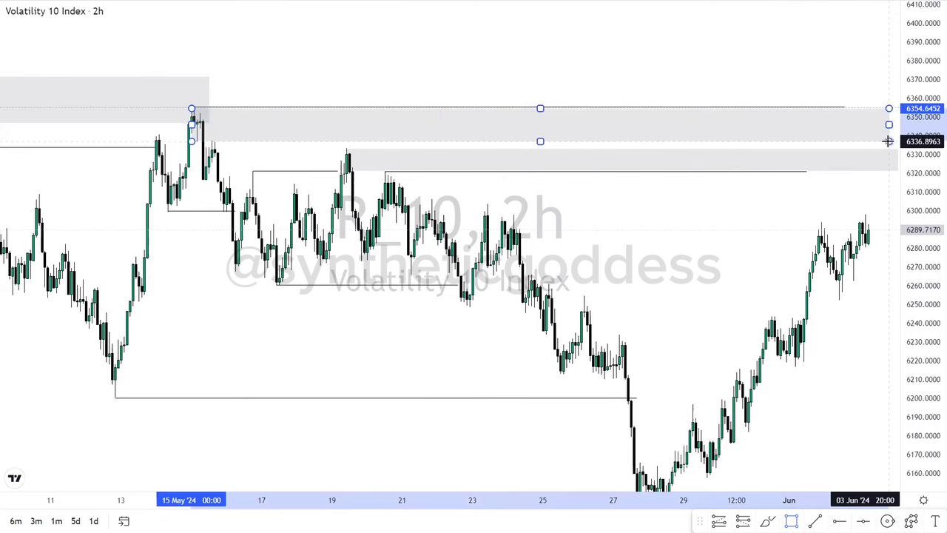
pyautogui.click(780, 212)
# Review the marked 2-hour supply zones and swing lines against price action from early May to 3 June 2024
pyautogui.moveTo(777, 215); pyautogui.dragTo(696, 228)
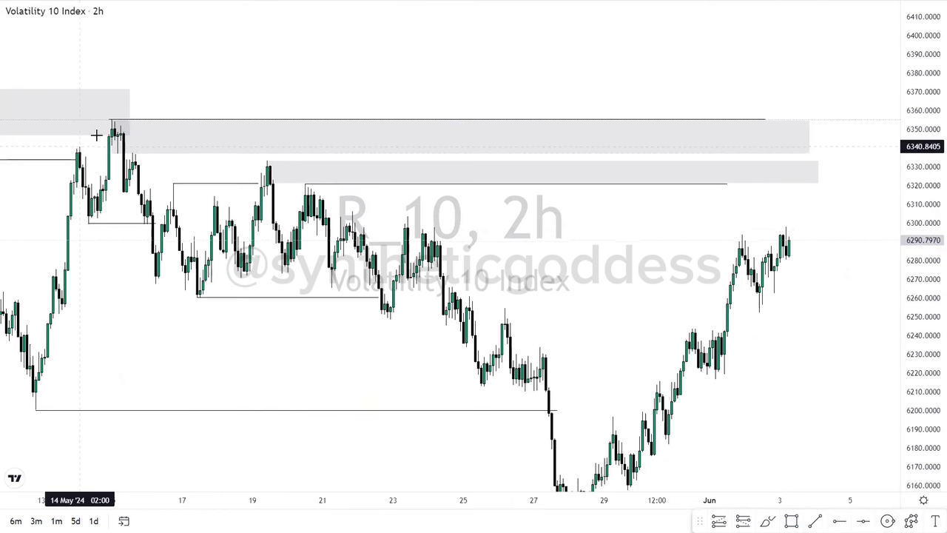
pyautogui.moveTo(768, 437); pyautogui.dragTo(785, 382)
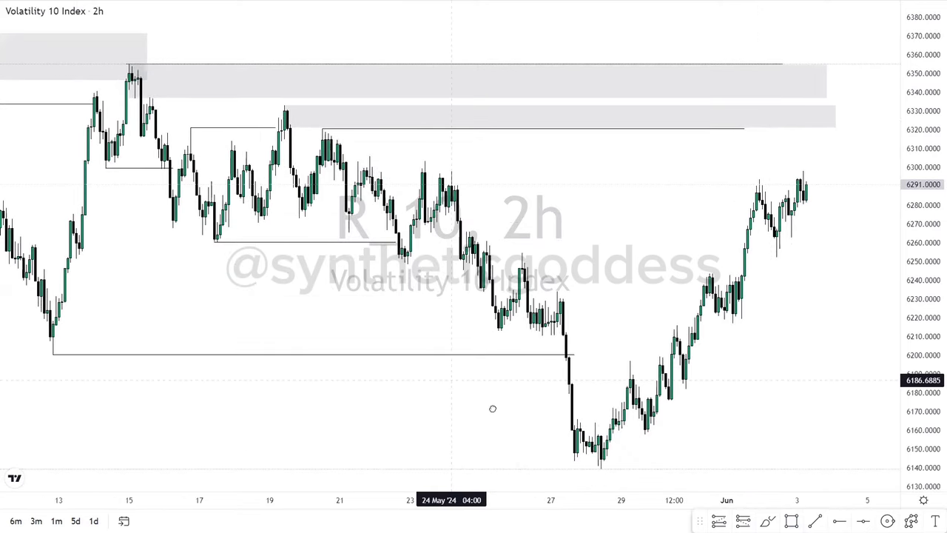
pyautogui.moveTo(491, 408); pyautogui.dragTo(516, 424)
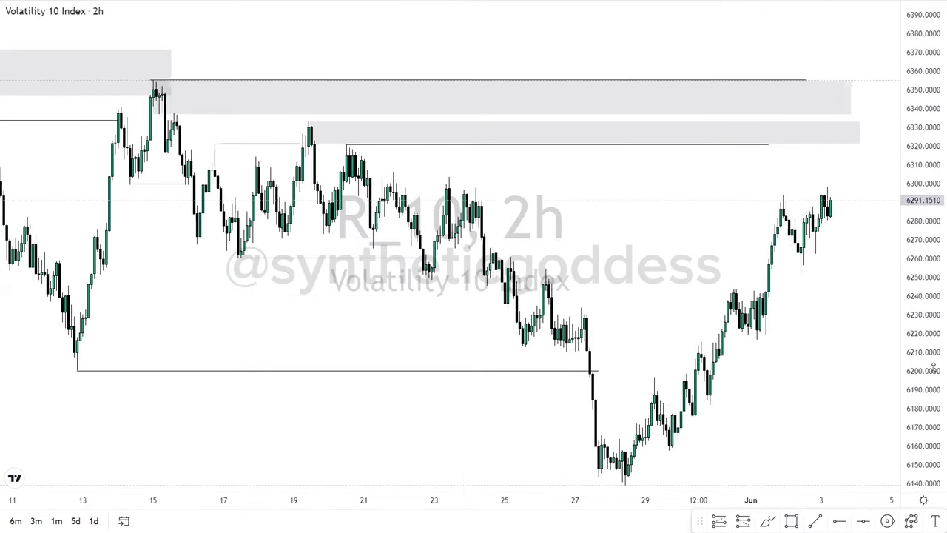
pyautogui.moveTo(934, 368); pyautogui.dragTo(934, 402)
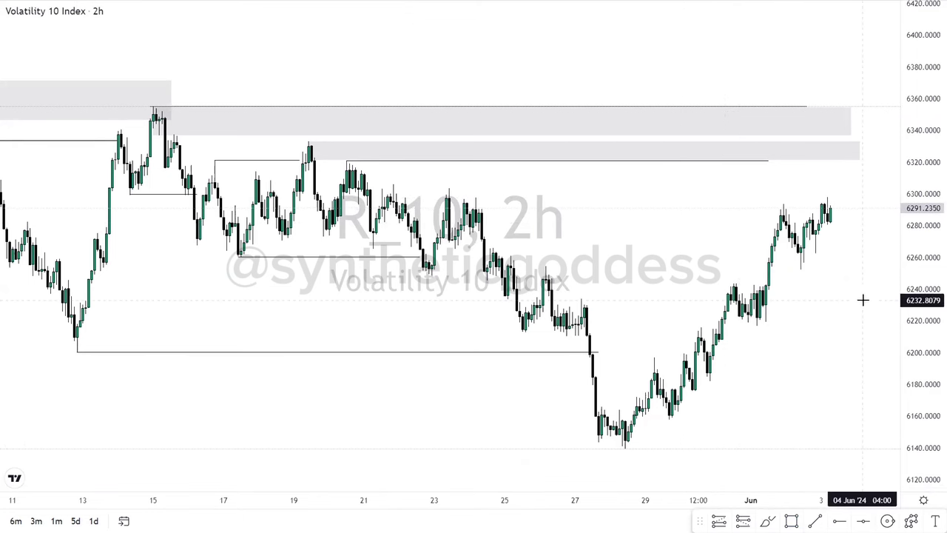
pyautogui.moveTo(852, 304); pyautogui.dragTo(812, 334)
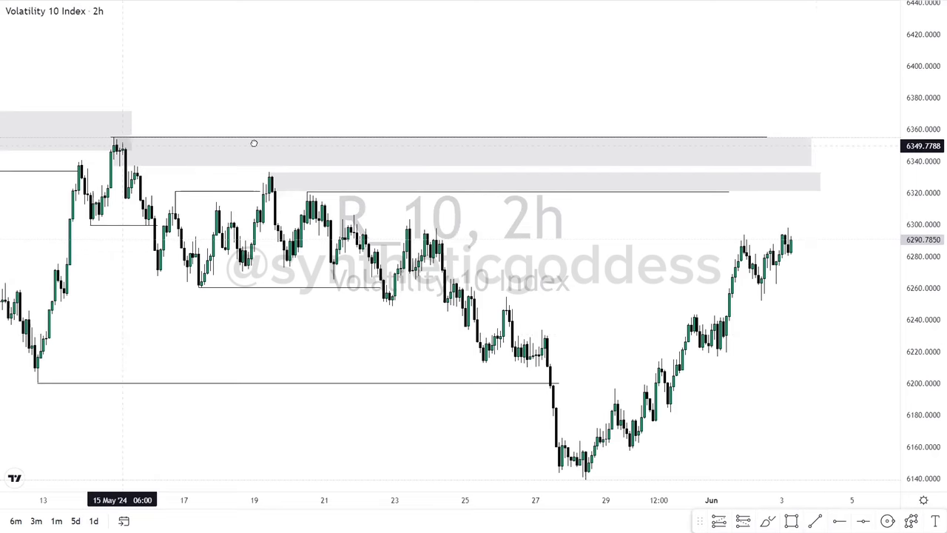
pyautogui.moveTo(254, 143); pyautogui.dragTo(742, 348)
pyautogui.moveTo(790, 252); pyautogui.dragTo(434, 125)
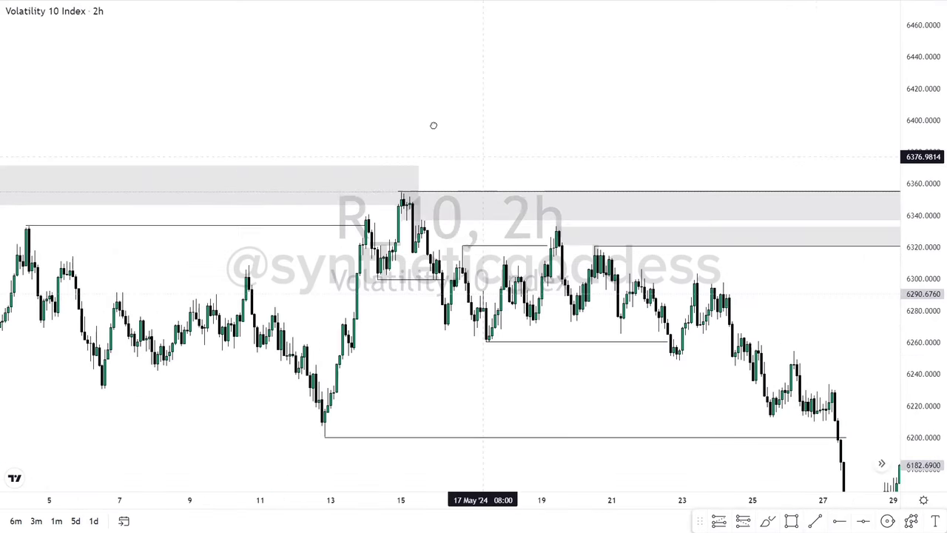
pyautogui.moveTo(711, 336); pyautogui.dragTo(540, 262)
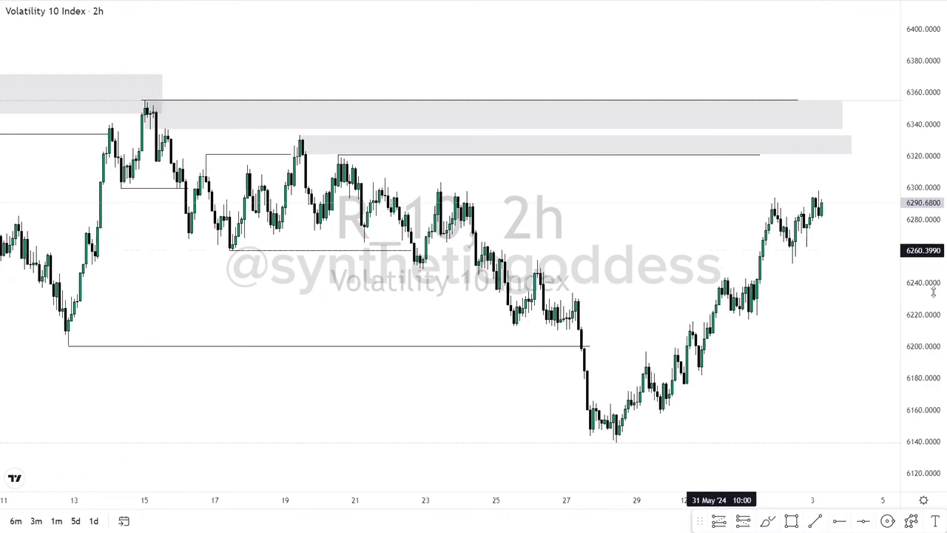
# Switch the chart symbol to the Volatility 50 Index (R_50) from the derived instruments
pyautogui.write('s')
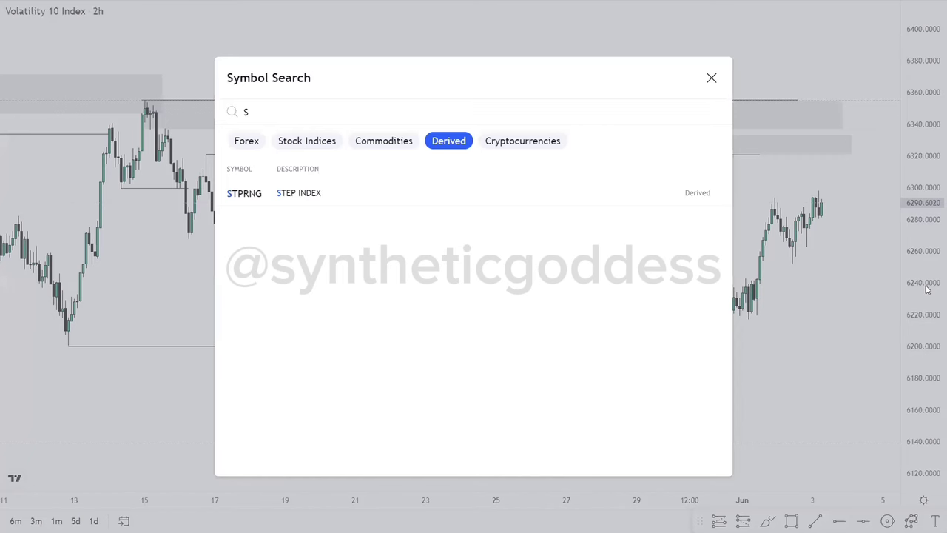
pyautogui.press('BackSpace')
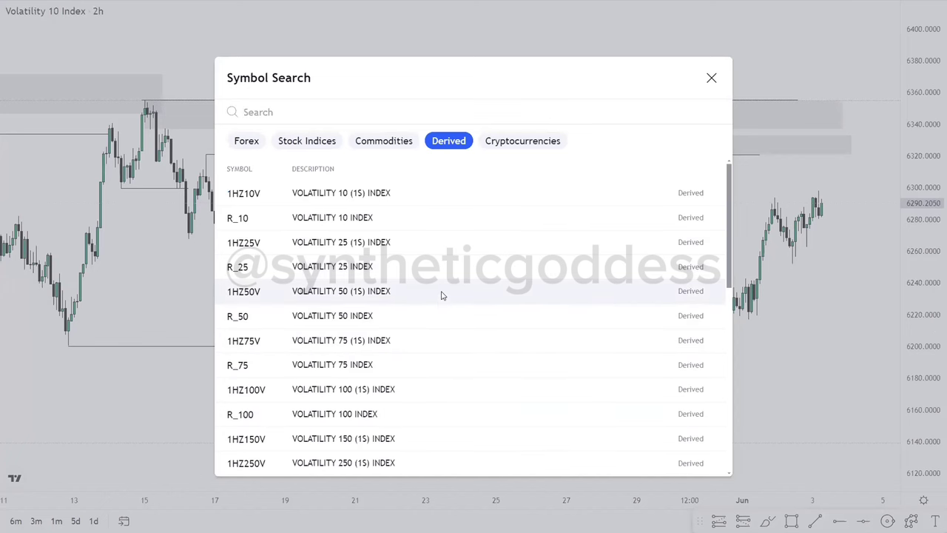
pyautogui.click(433, 318)
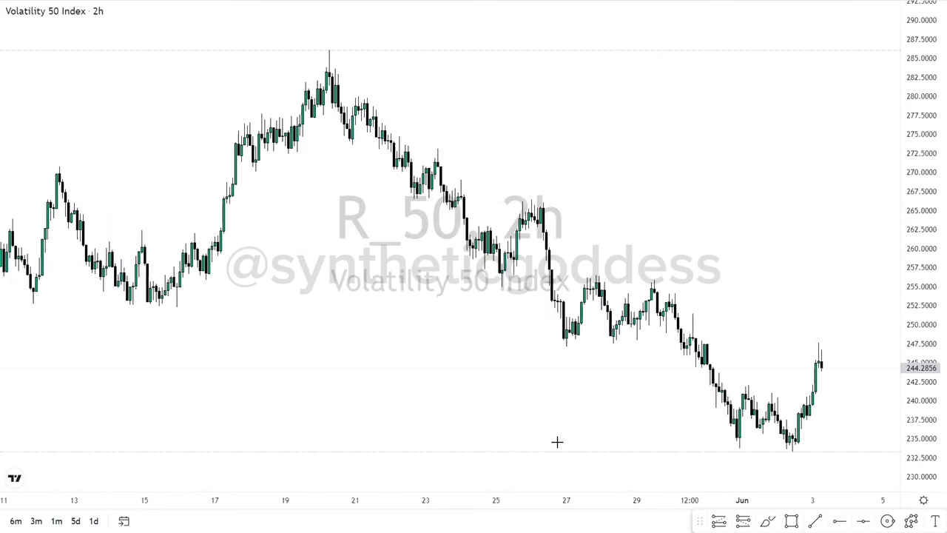
# Change the Volatility 50 Index chart interval to 24 hours
pyautogui.click(420, 464)
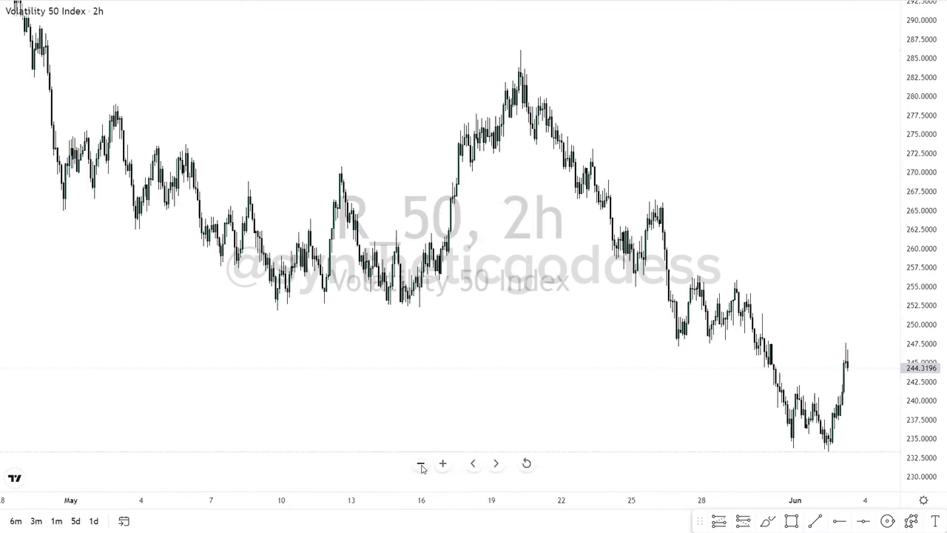
pyautogui.moveTo(742, 171); pyautogui.dragTo(728, 252)
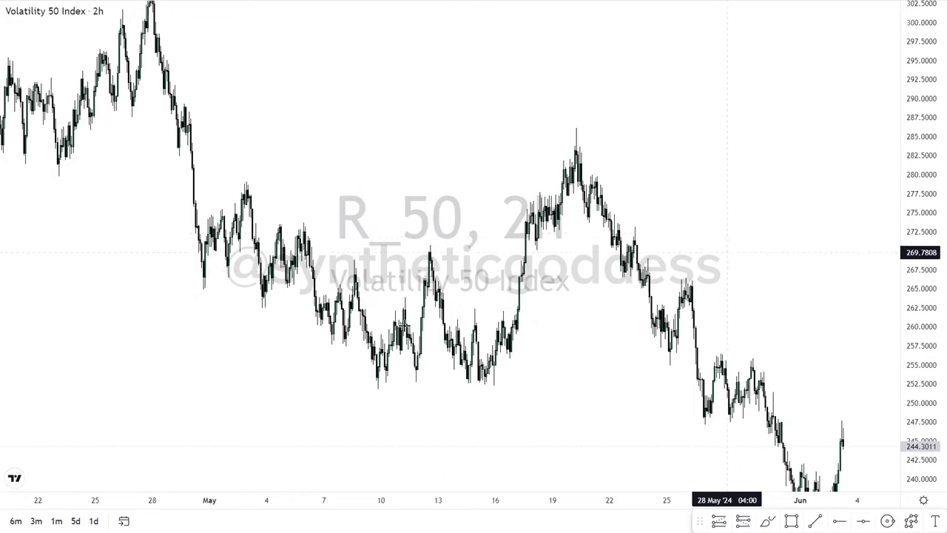
pyautogui.write('24')
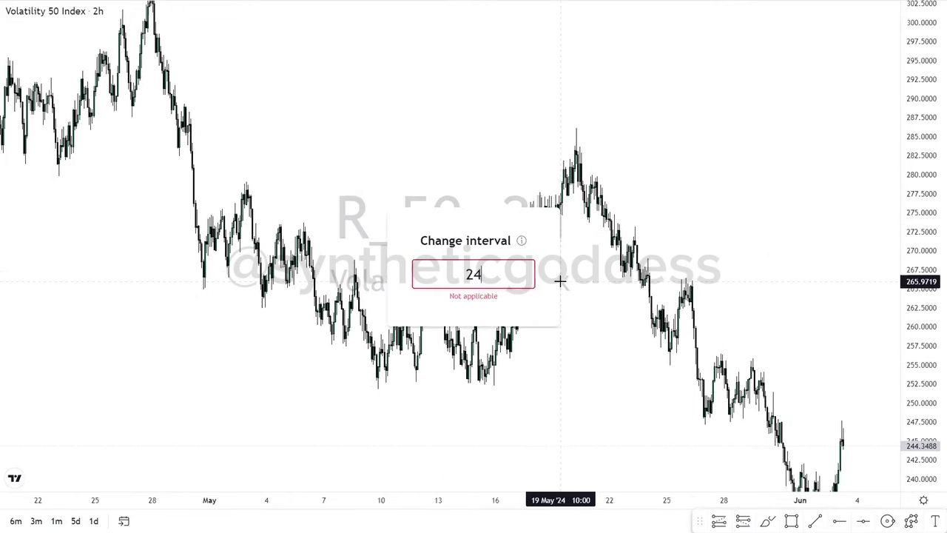
pyautogui.press('Return')
pyautogui.write('24H')
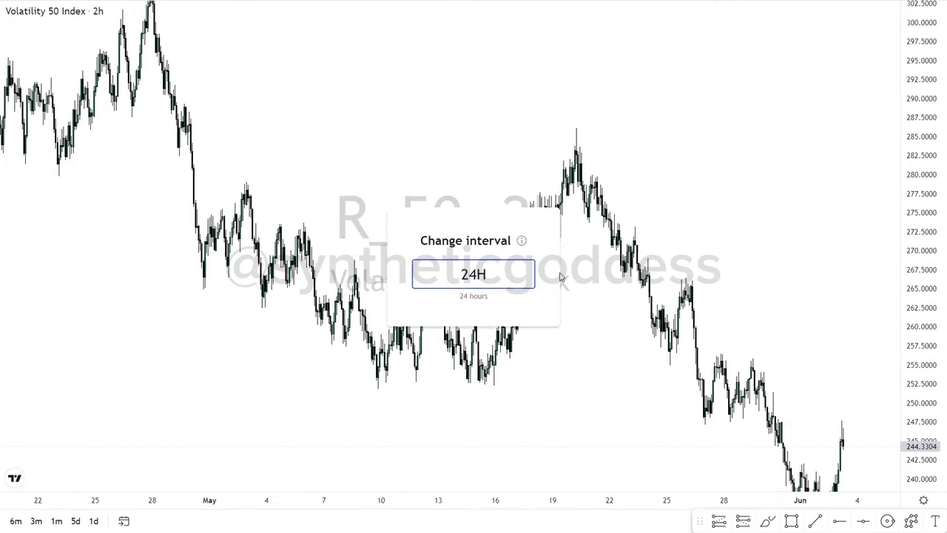
pyautogui.press('Return')
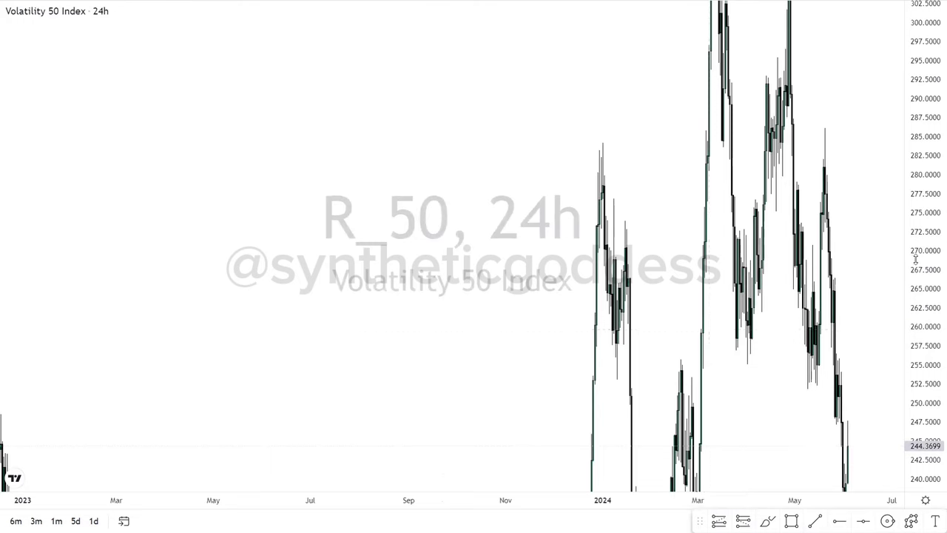
# Draw a horizontal trend line at about 270.26 from the 8 January '22 high across to the rally around the start of 2024
pyautogui.moveTo(518, 268); pyautogui.dragTo(622, 291)
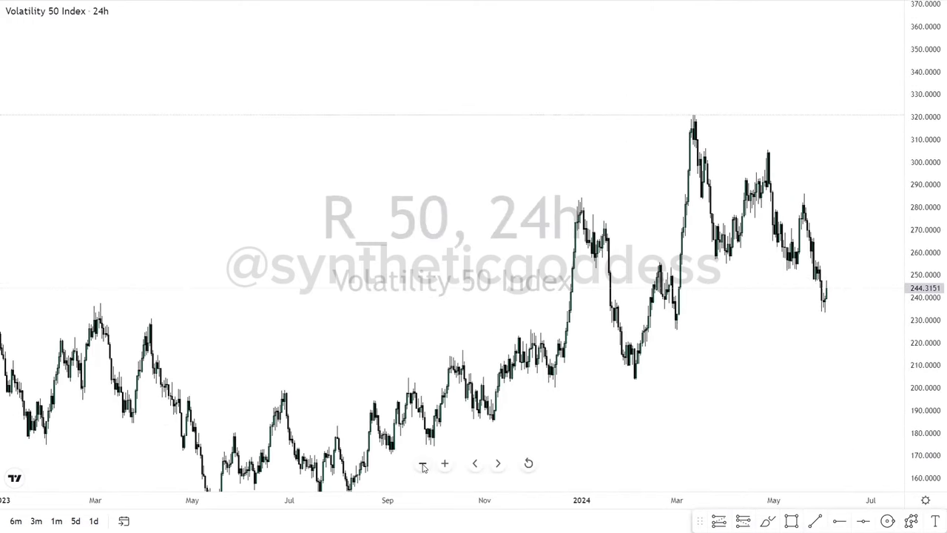
pyautogui.click(422, 465)
pyautogui.click(423, 464)
pyautogui.click(422, 464)
pyautogui.click(423, 466)
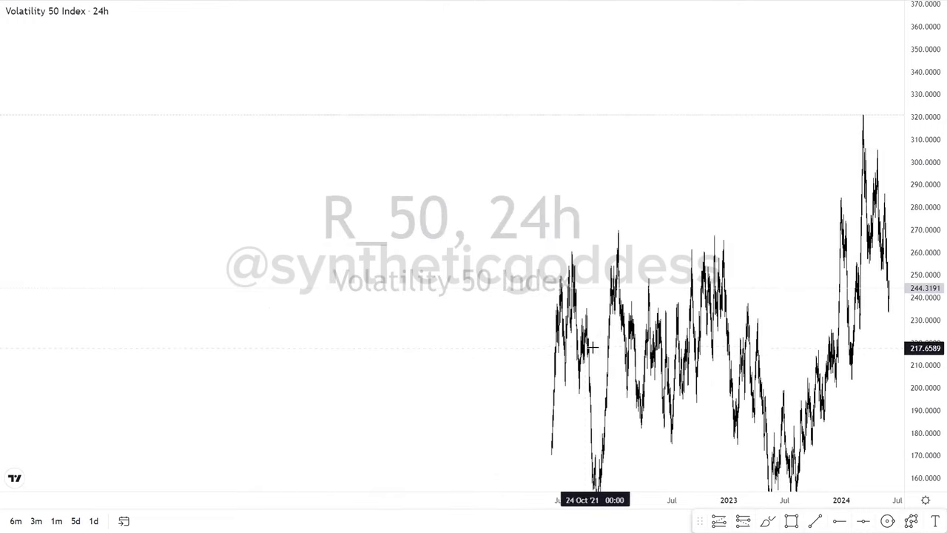
pyautogui.moveTo(592, 347); pyautogui.dragTo(343, 266)
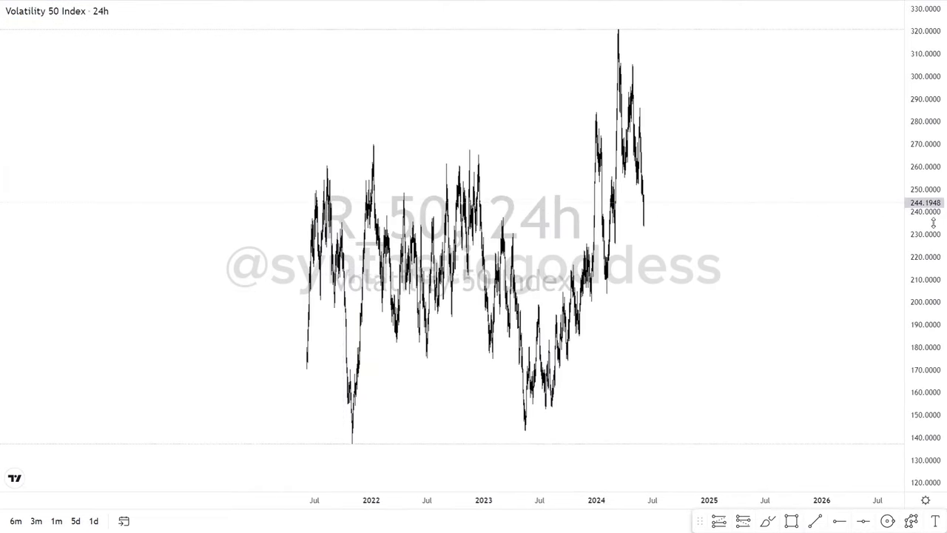
pyautogui.moveTo(934, 222); pyautogui.dragTo(918, 333)
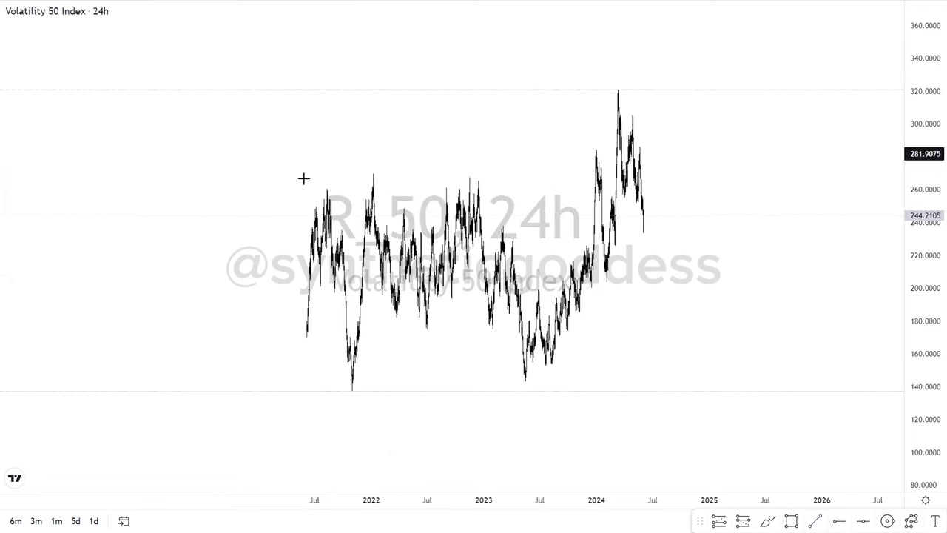
pyautogui.click(373, 172)
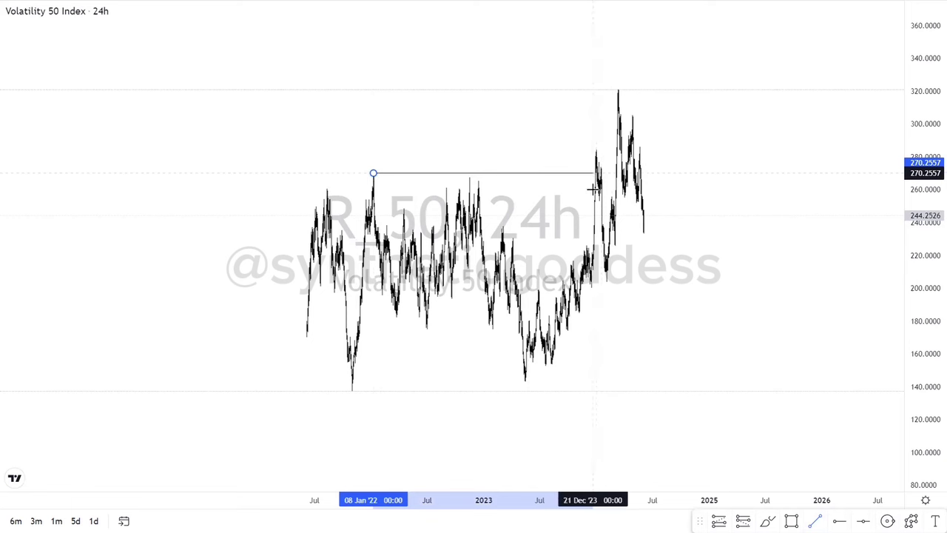
pyautogui.click(596, 189)
pyautogui.click(570, 218)
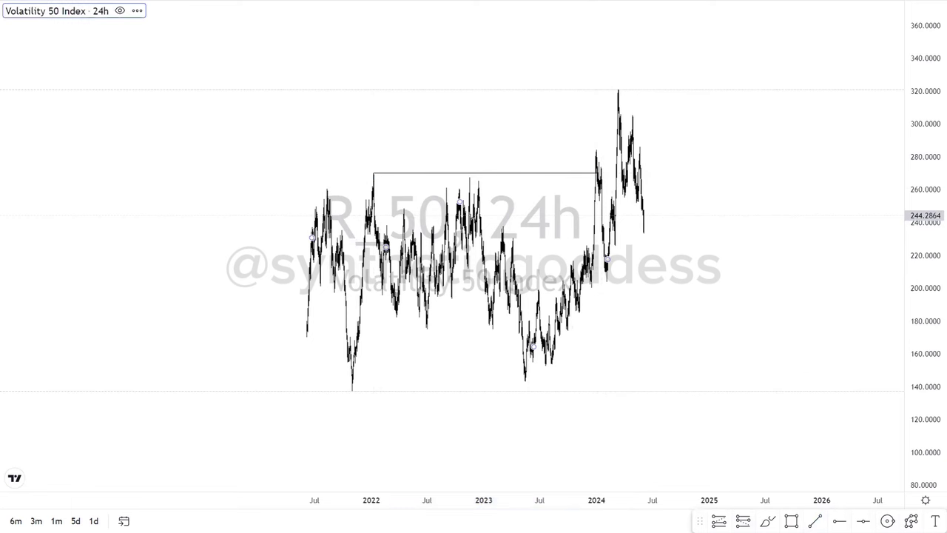
# Draw a short horizontal trend line at about 284.16 from the early January '24 high to about 22 March '24
pyautogui.click(815, 521)
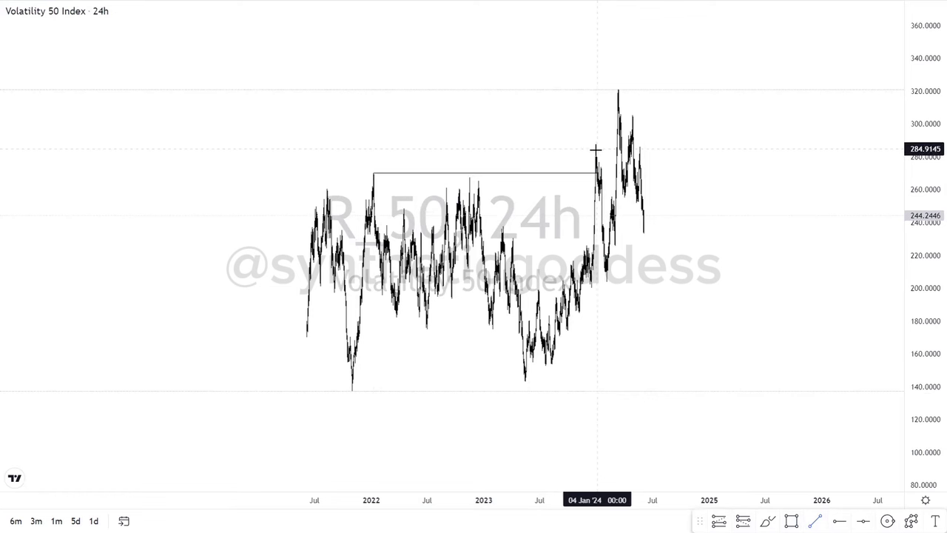
pyautogui.click(595, 149)
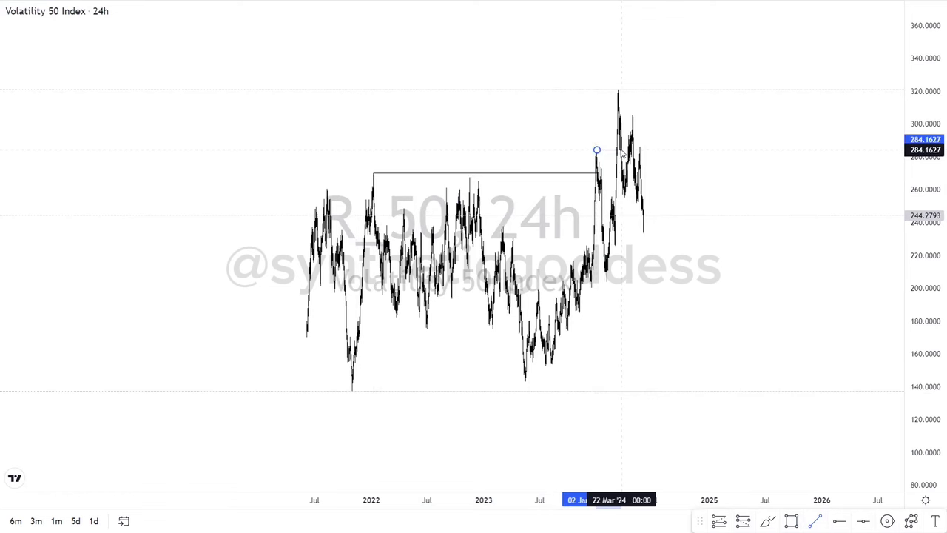
pyautogui.click(621, 150)
pyautogui.click(717, 277)
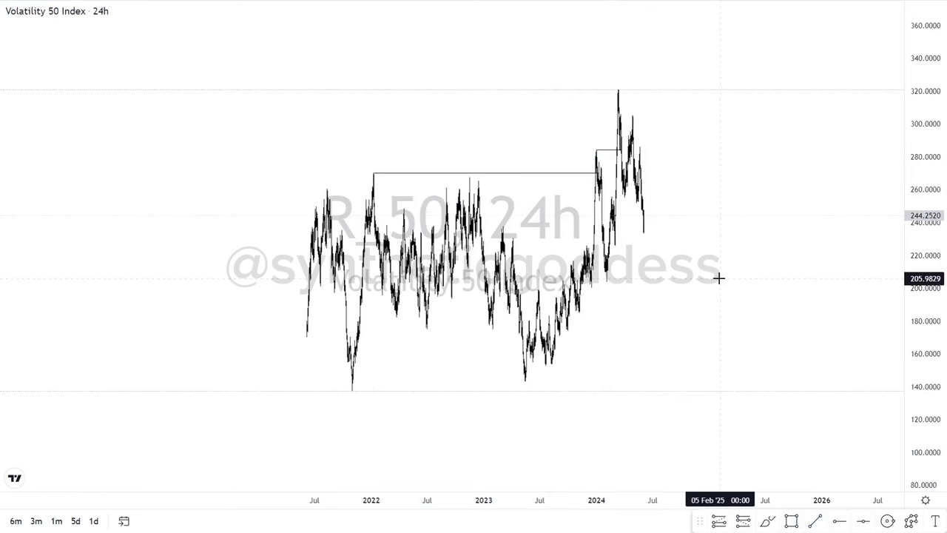
# Examine the Volatility 50 Index 24-hour price swings closely from late 2023 through the latest June '24 candles
pyautogui.moveTo(719, 277); pyautogui.dragTo(628, 251)
pyautogui.moveTo(407, 461)
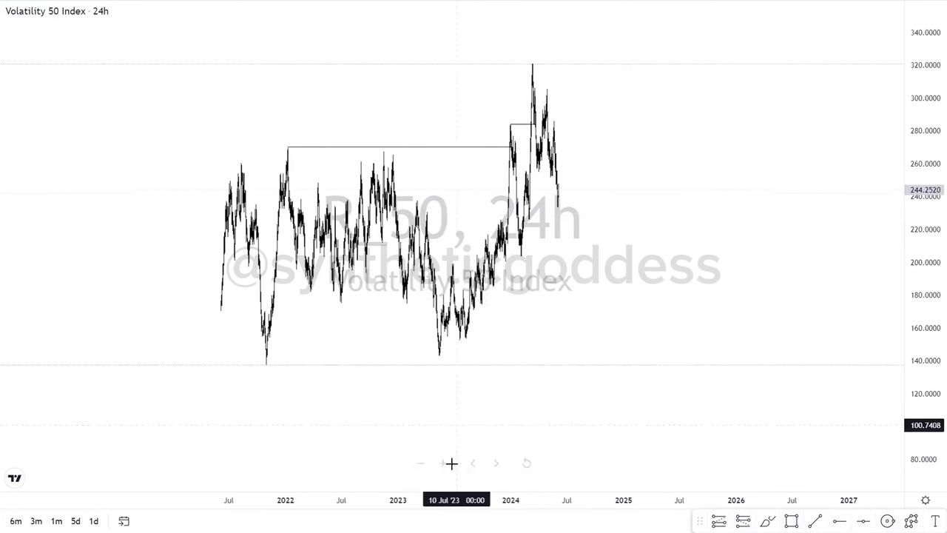
pyautogui.click(444, 463)
pyautogui.click(444, 462)
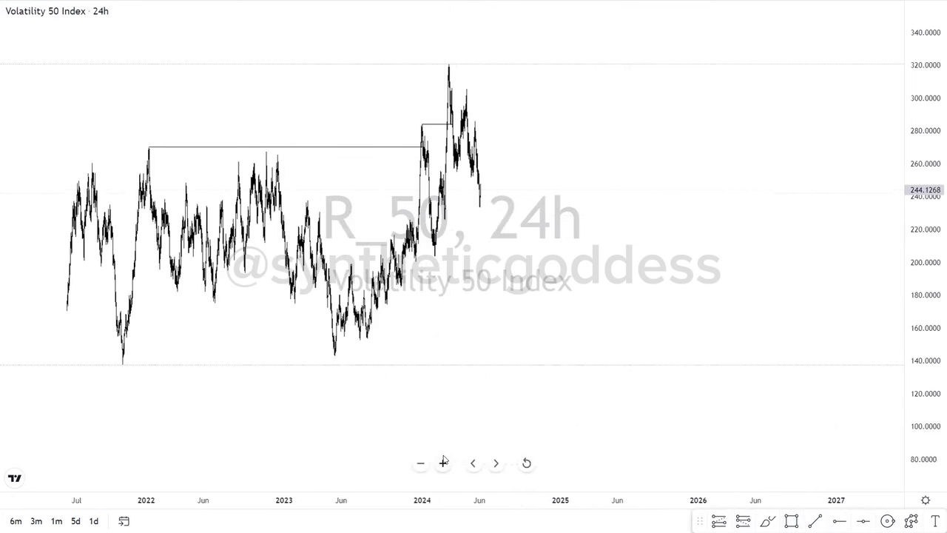
pyautogui.click(443, 458)
pyautogui.click(443, 459)
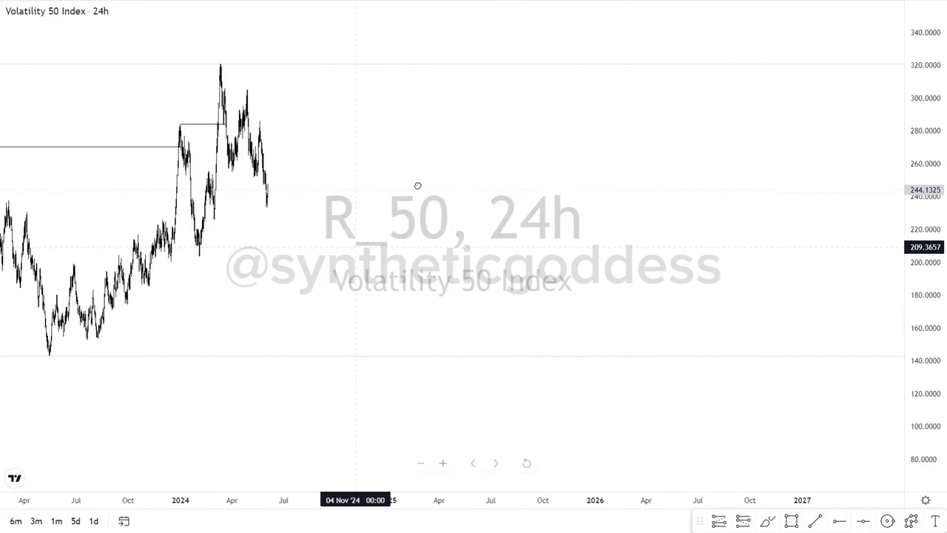
pyautogui.moveTo(417, 186); pyautogui.dragTo(511, 232)
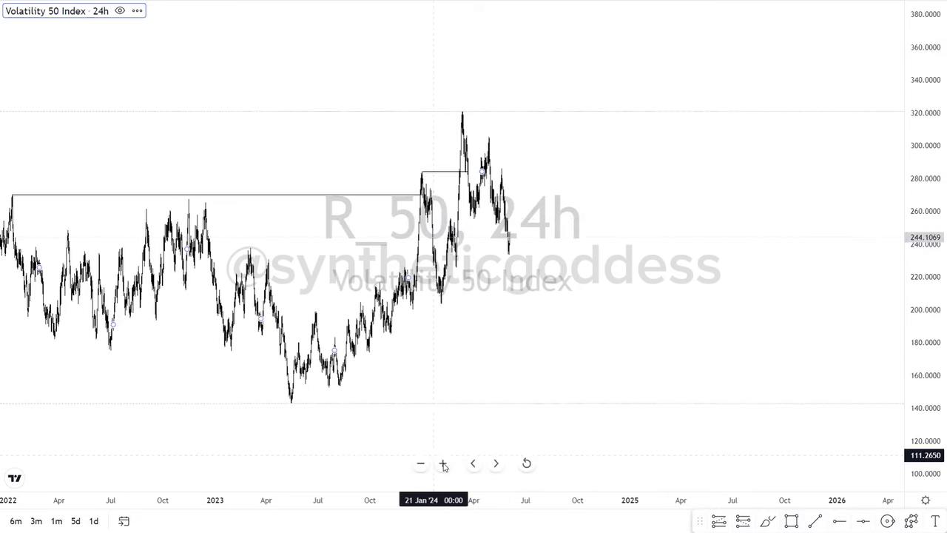
pyautogui.click(443, 463)
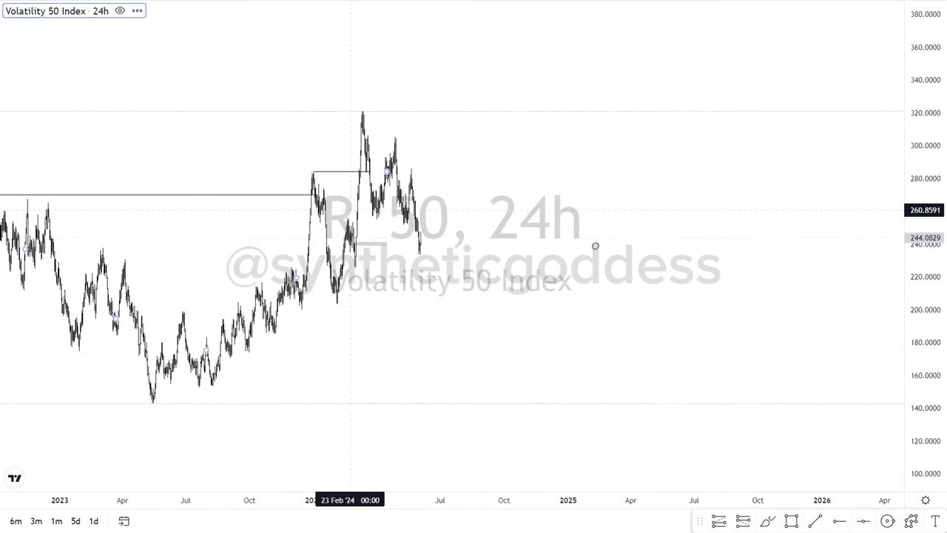
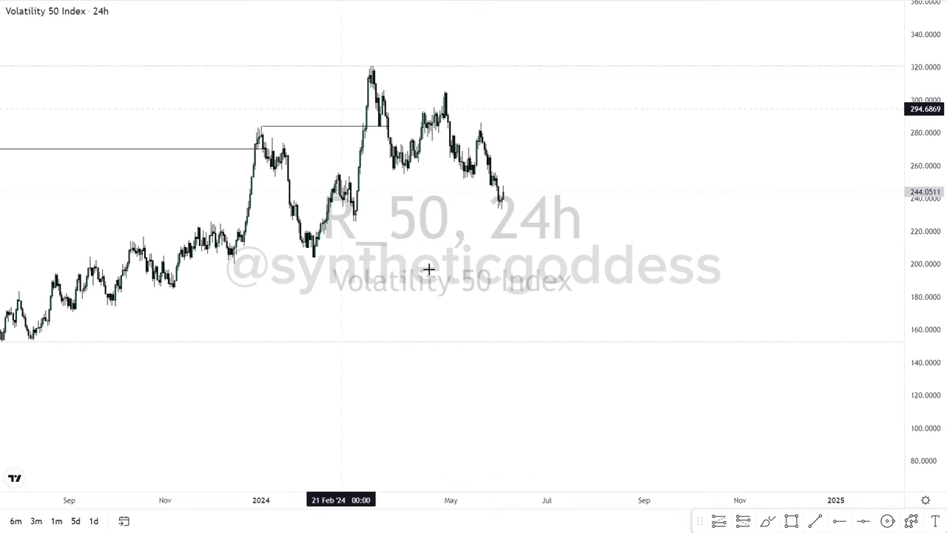
pyautogui.moveTo(429, 271); pyautogui.dragTo(548, 275)
pyautogui.moveTo(433, 453)
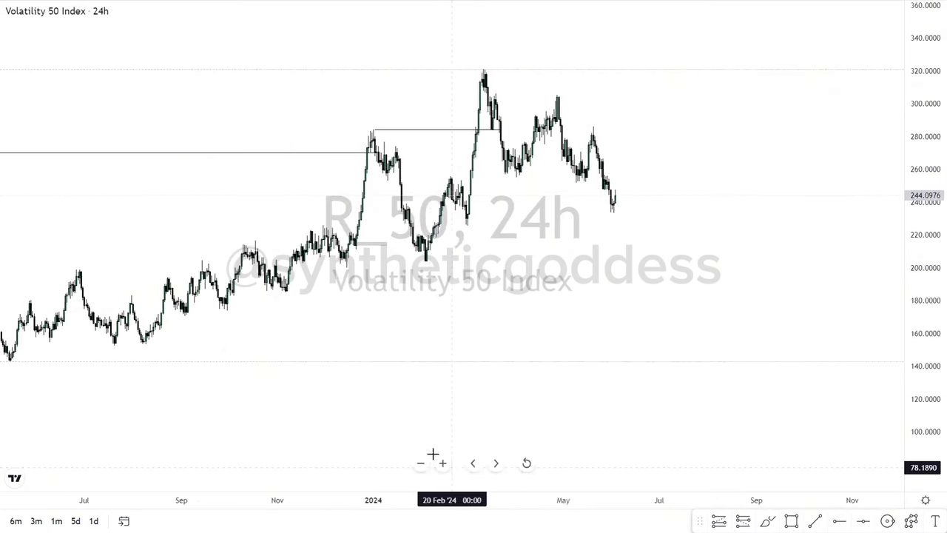
pyautogui.click(443, 465)
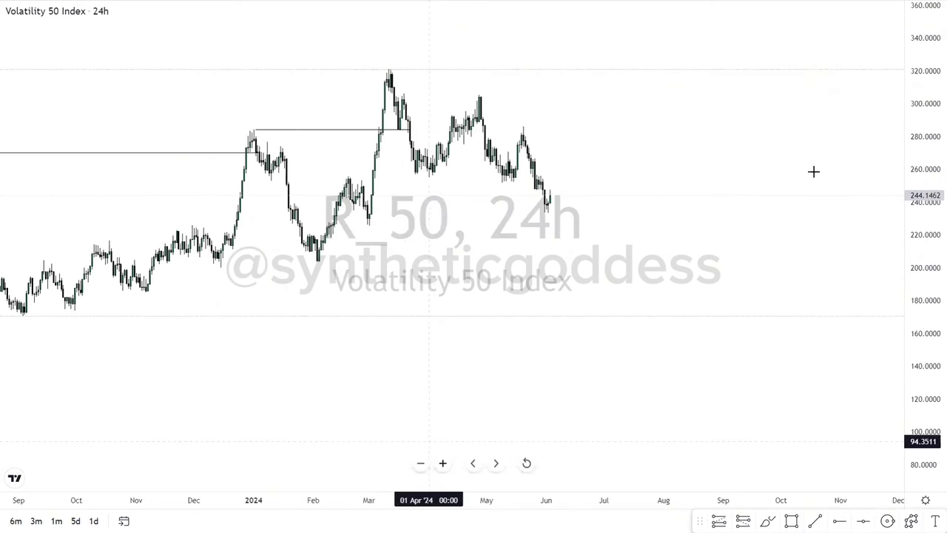
pyautogui.moveTo(814, 172); pyautogui.dragTo(850, 244)
pyautogui.moveTo(925, 244); pyautogui.dragTo(926, 271)
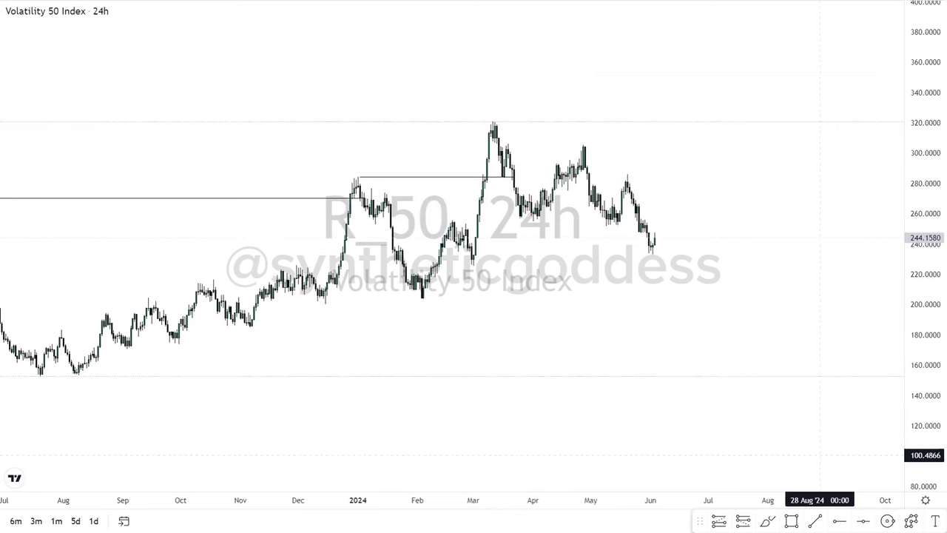
# Draw a horizontal trend line at about 204.33 from the 3 February '24 low to 4 July '24
pyautogui.click(815, 521)
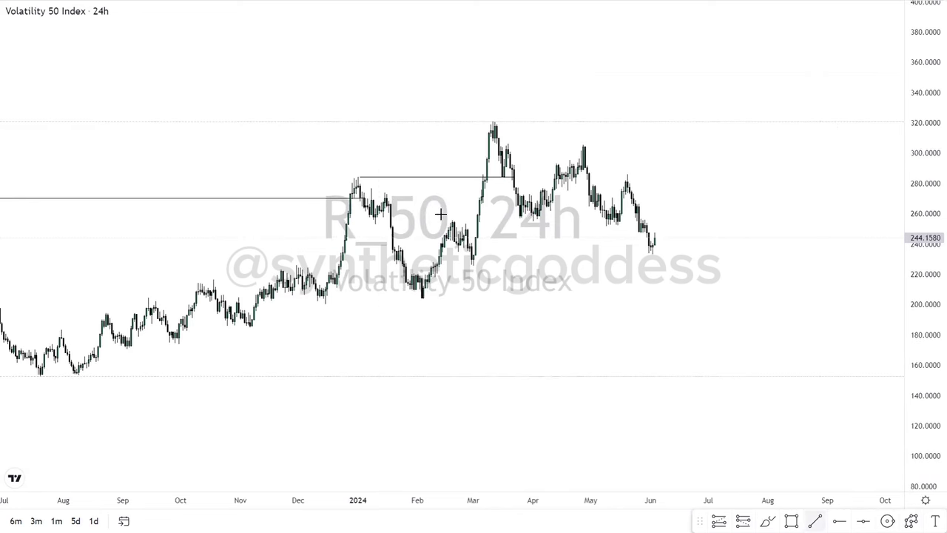
pyautogui.click(422, 298)
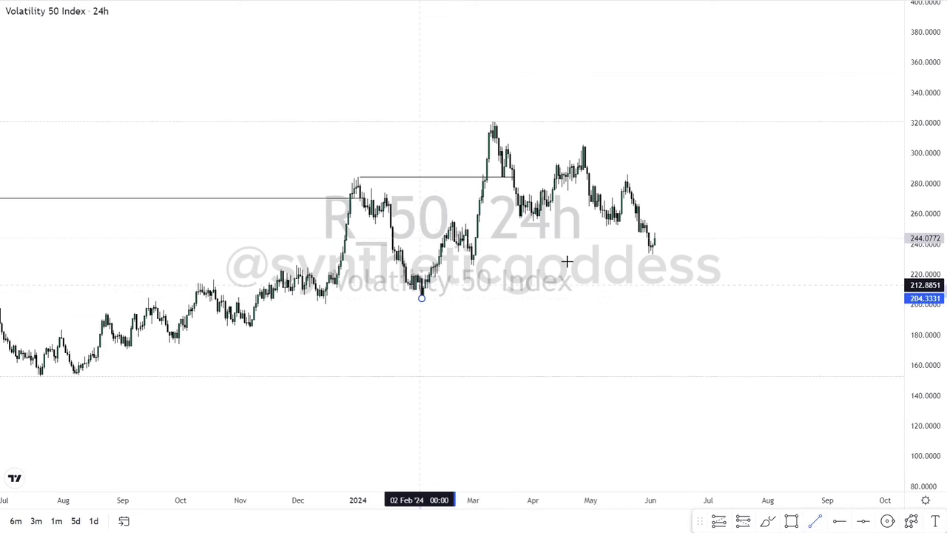
pyautogui.click(714, 299)
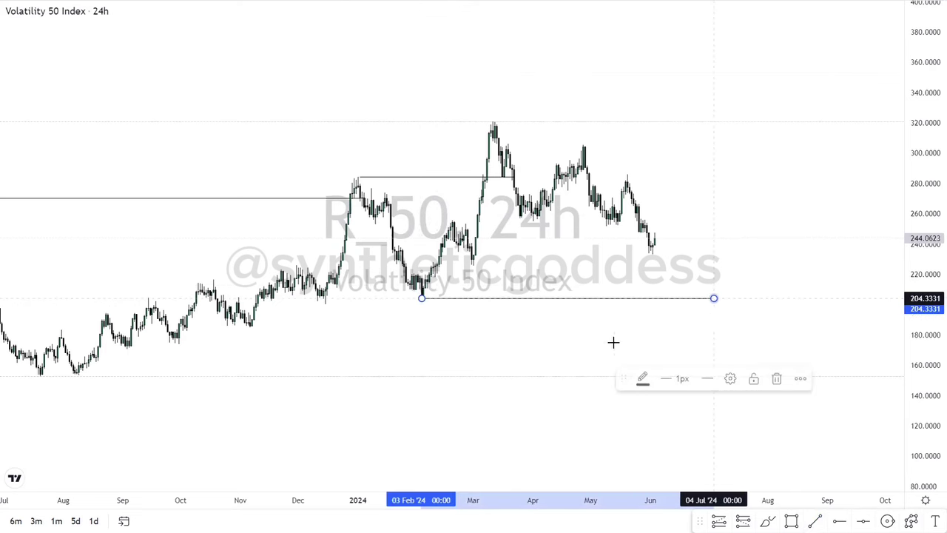
pyautogui.click(340, 210)
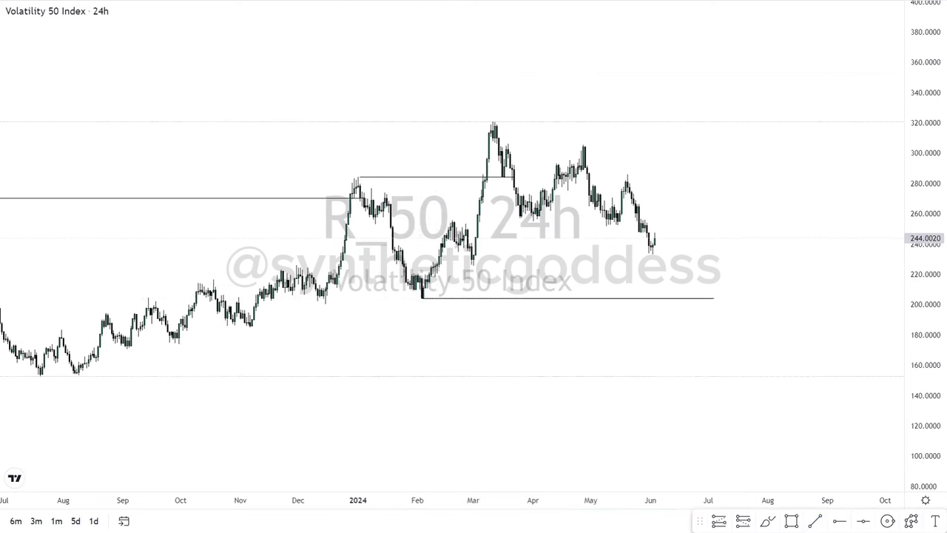
# Draw a short horizontal trend line at about 211.26 from the 21 December '23 low across to the early February '24 drop
pyautogui.click(815, 521)
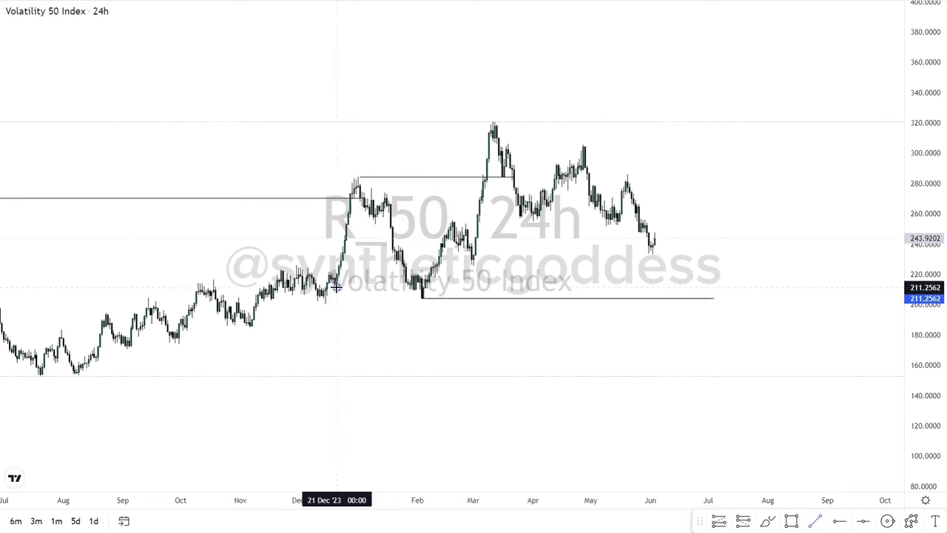
pyautogui.click(337, 287)
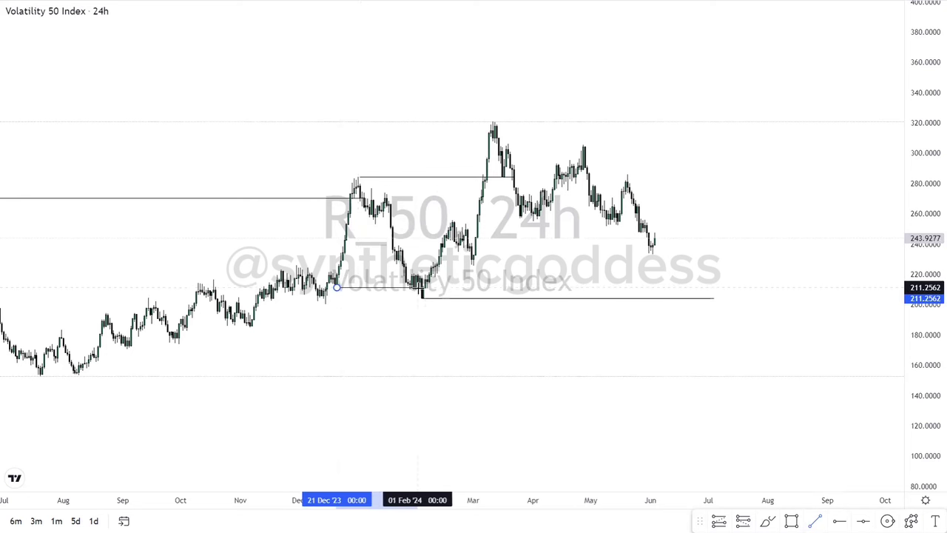
pyautogui.click(422, 287)
pyautogui.click(415, 286)
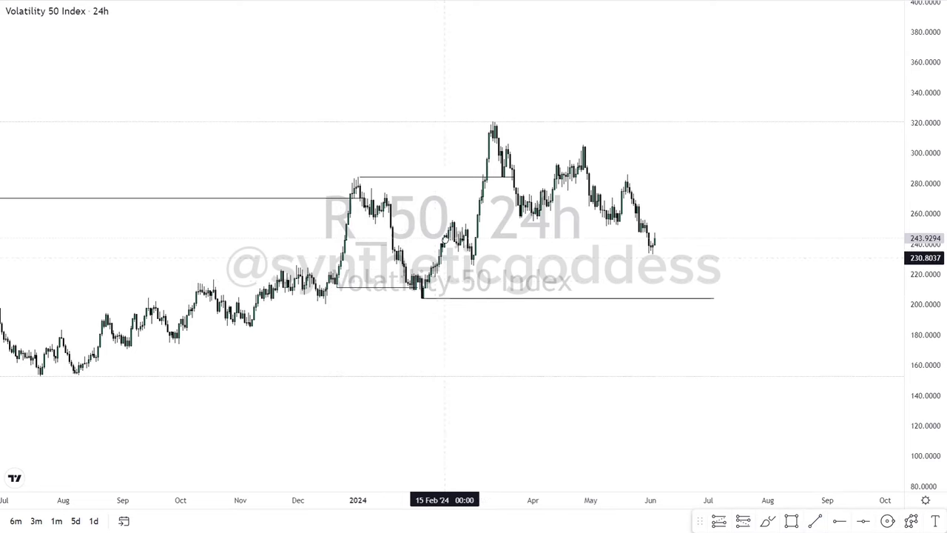
# Shift the short 284.16 trend line slightly earlier so it starts at the turn-of-year 2024 high
pyautogui.moveTo(444, 257); pyautogui.dragTo(428, 239)
pyautogui.moveTo(768, 195); pyautogui.dragTo(755, 225)
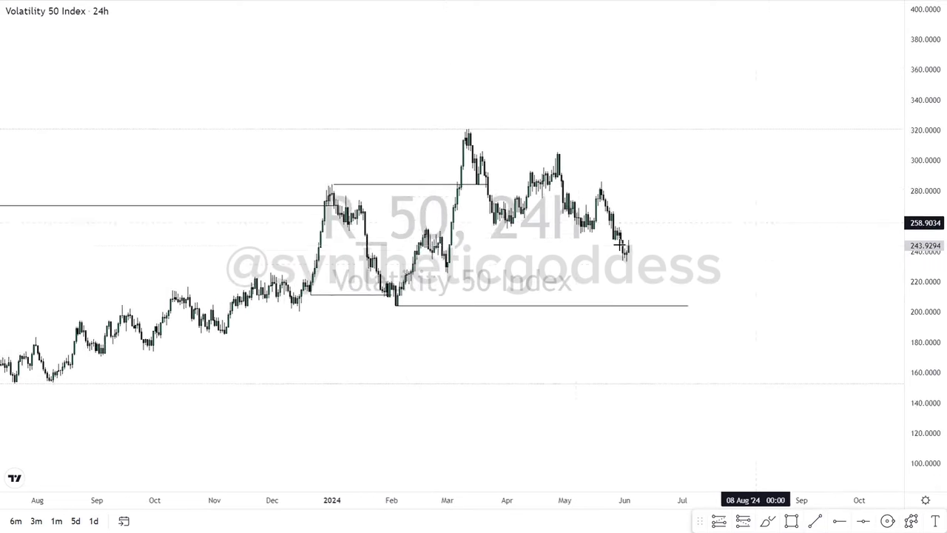
pyautogui.click(410, 194)
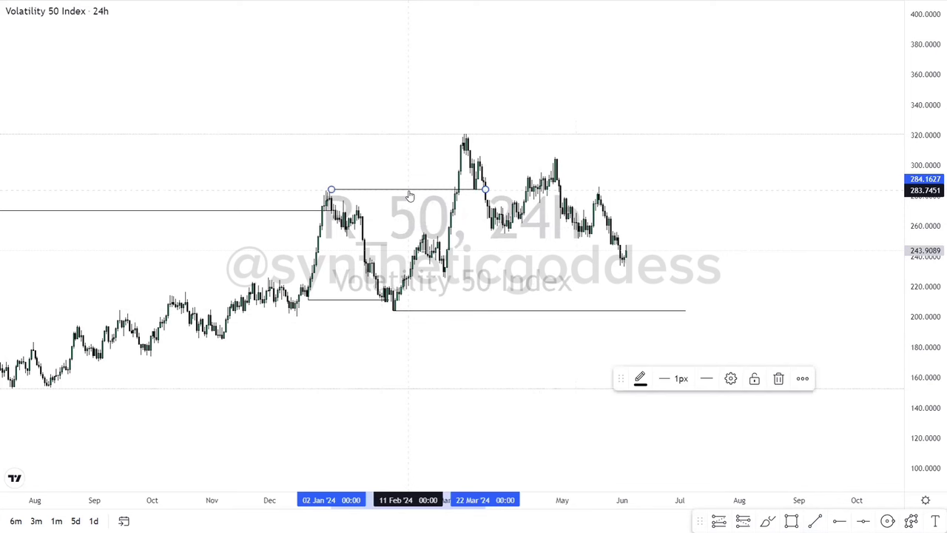
pyautogui.click(608, 280)
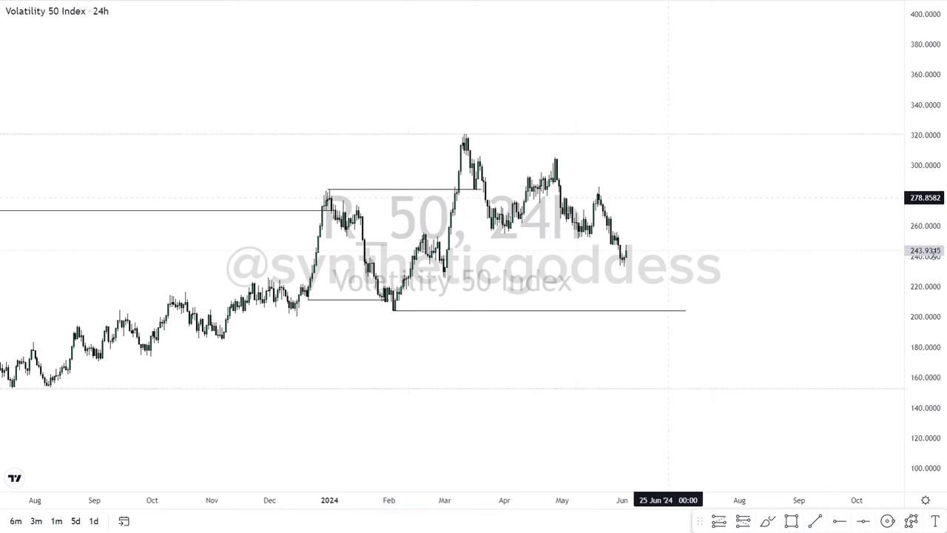
# Draw a horizontal trend line at about 225.75 from the 1 March '24 low to 7 June '24 and make it dashed
pyautogui.moveTo(925, 333); pyautogui.dragTo(925, 254)
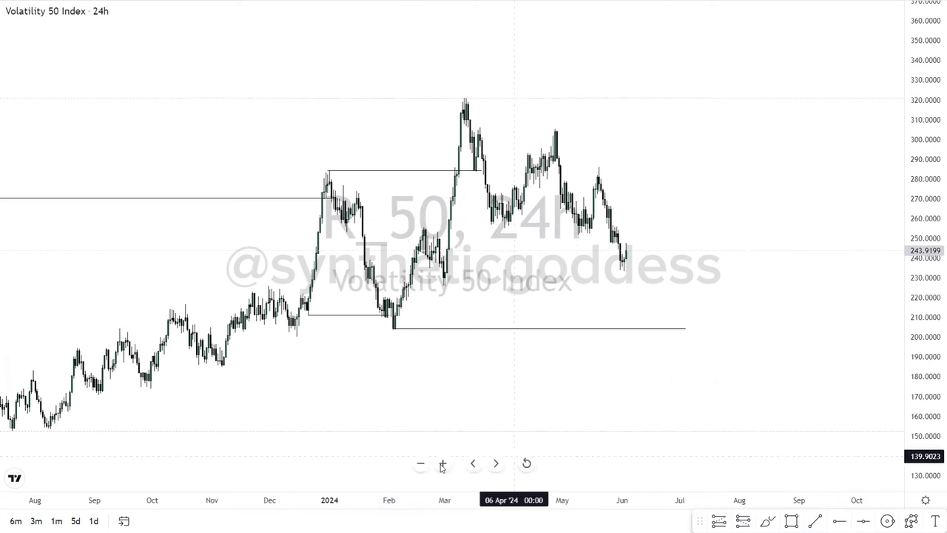
pyautogui.scroll(3, 386, 296)
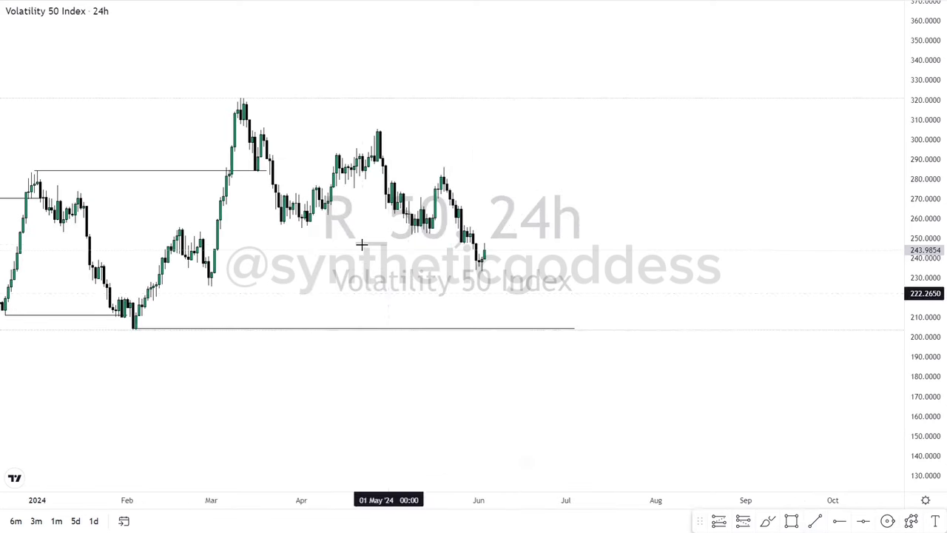
pyautogui.moveTo(362, 244); pyautogui.dragTo(670, 219)
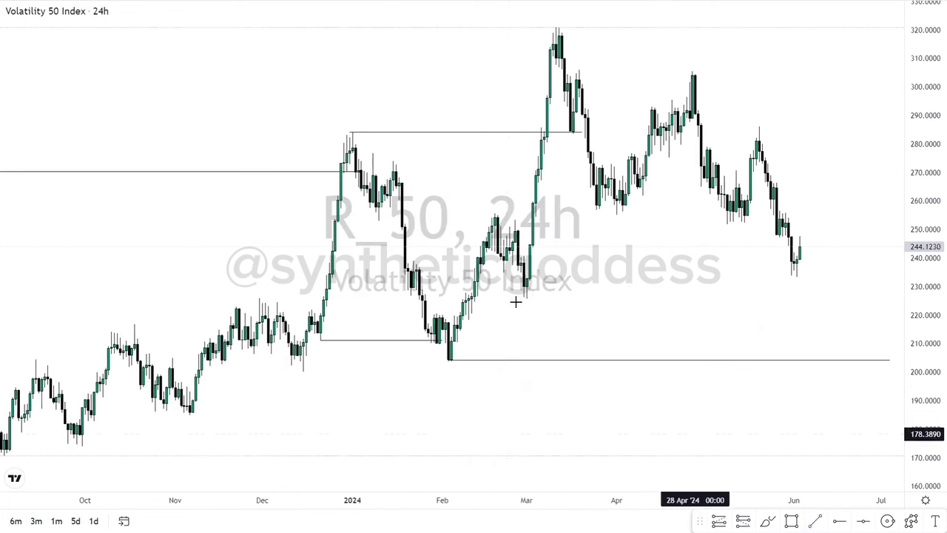
pyautogui.click(526, 298)
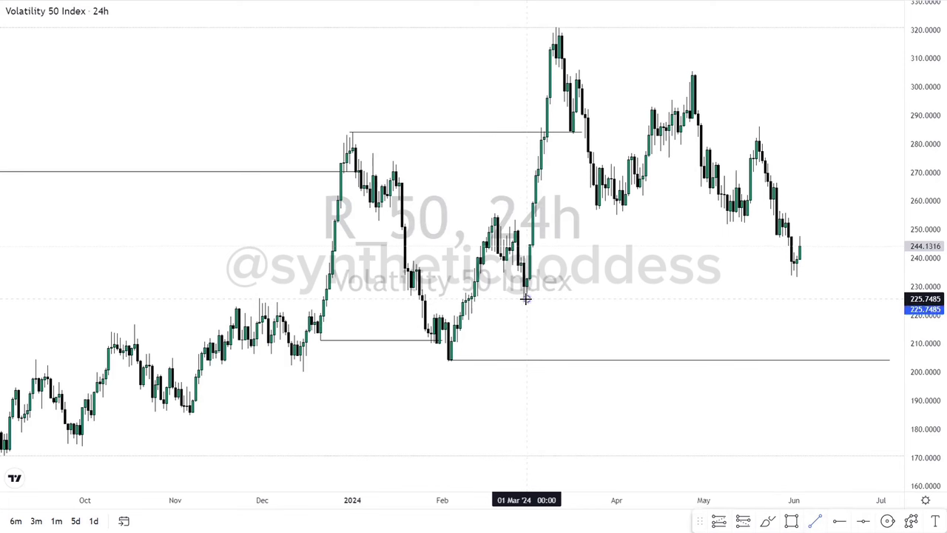
pyautogui.click(812, 297)
pyautogui.click(707, 378)
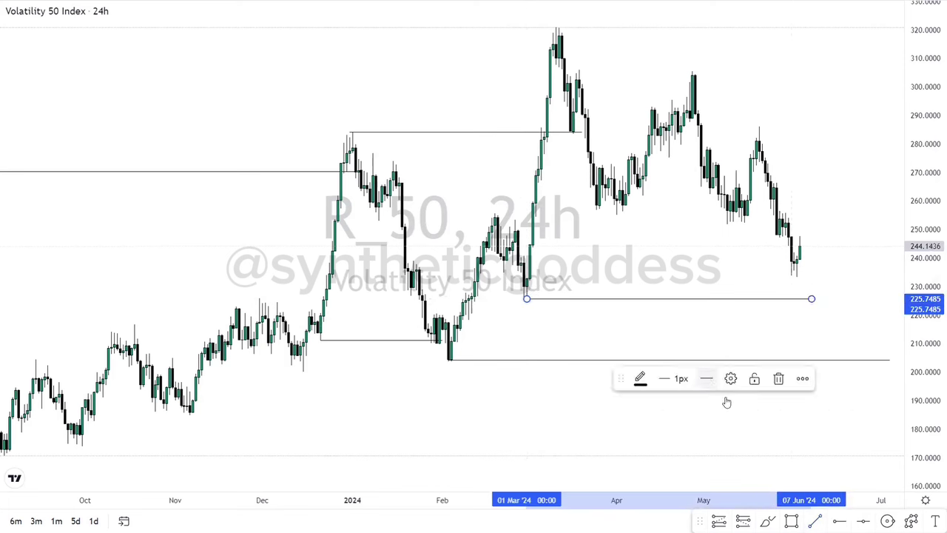
pyautogui.click(743, 424)
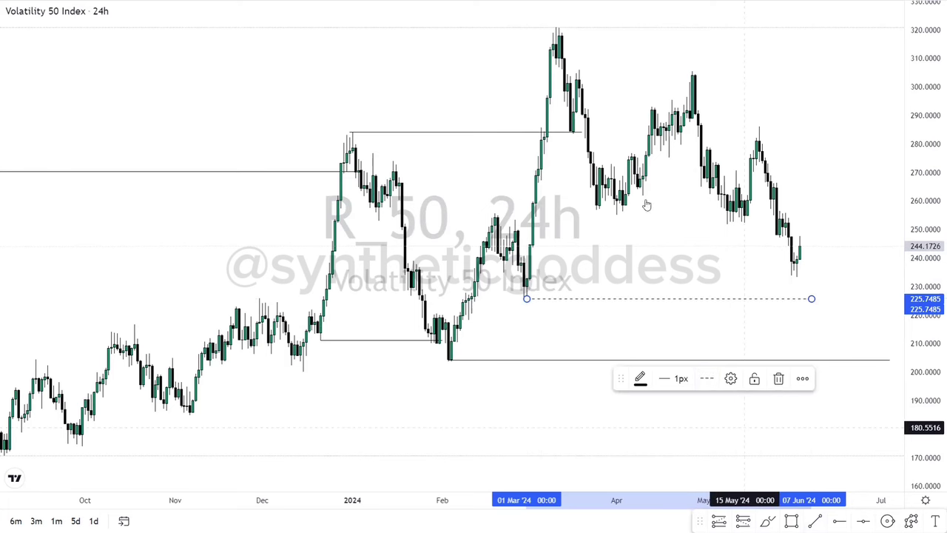
# Draw a rectangle zone from 3 February to 20 June '24, from about 217.32 down to the 204.33 swing-low line
pyautogui.click(931, 61)
pyautogui.moveTo(930, 105); pyautogui.dragTo(929, 118)
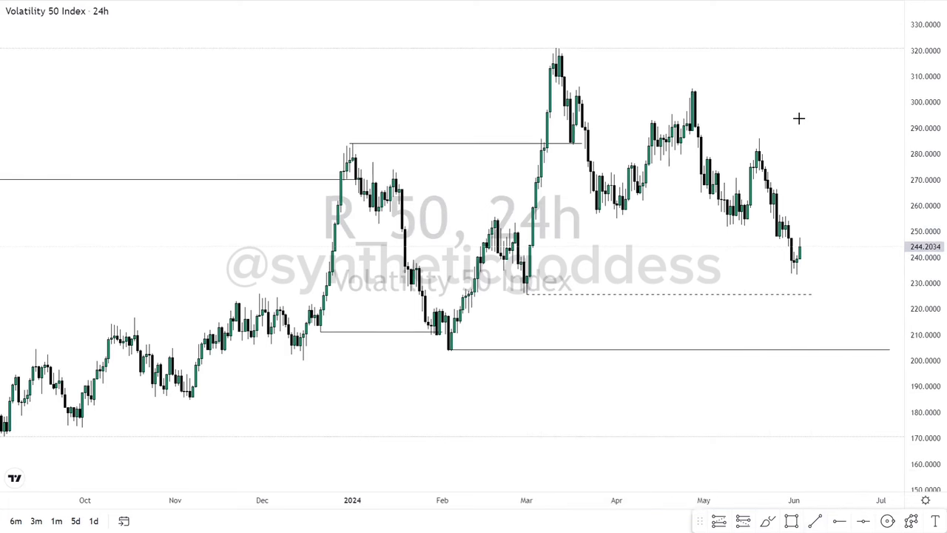
pyautogui.moveTo(750, 131); pyautogui.dragTo(511, 145)
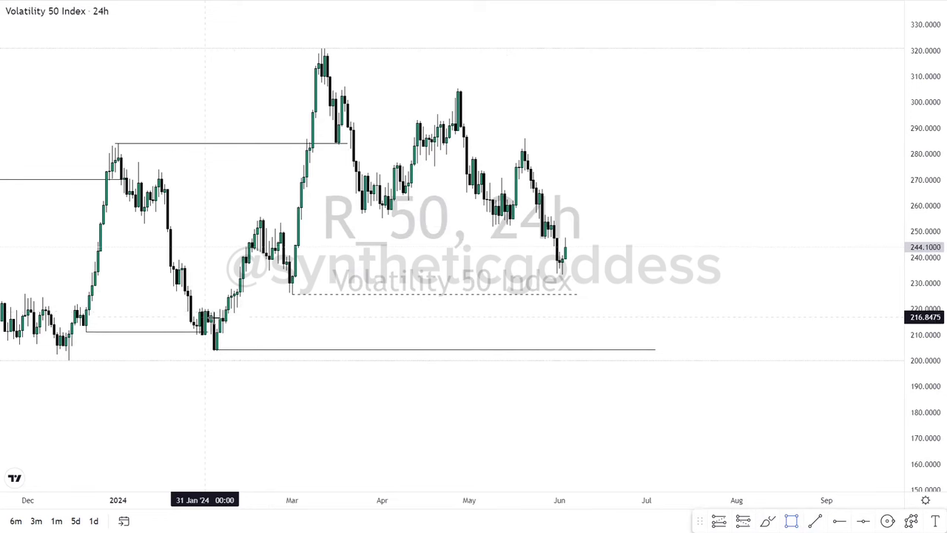
pyautogui.moveTo(213, 317)
pyautogui.mouseDown()
pyautogui.moveTo(370, 341)
pyautogui.moveTo(601, 316)
pyautogui.moveTo(614, 346)
pyautogui.mouseUp()
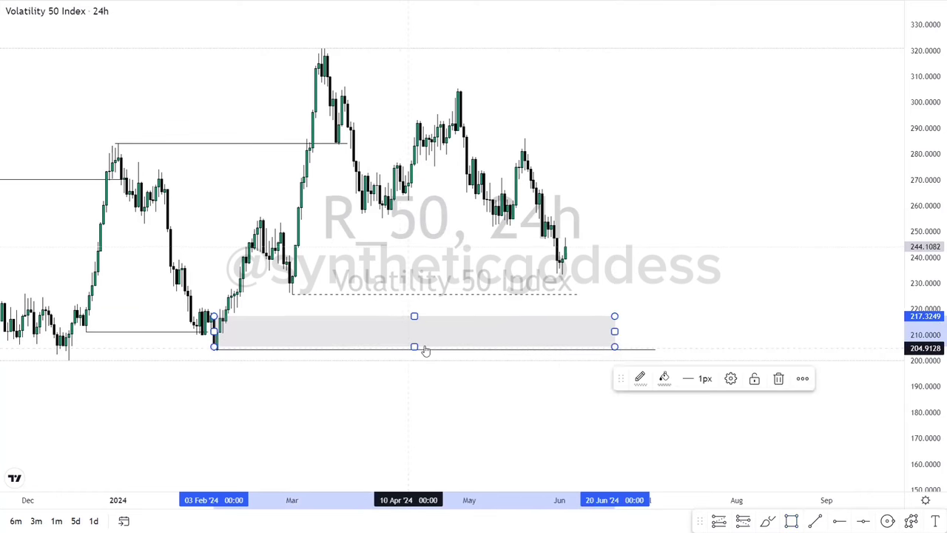
pyautogui.moveTo(415, 347); pyautogui.dragTo(419, 350)
# Change the Volatility 50 Index chart interval to 2 hours
pyautogui.moveTo(527, 207); pyautogui.dragTo(549, 179)
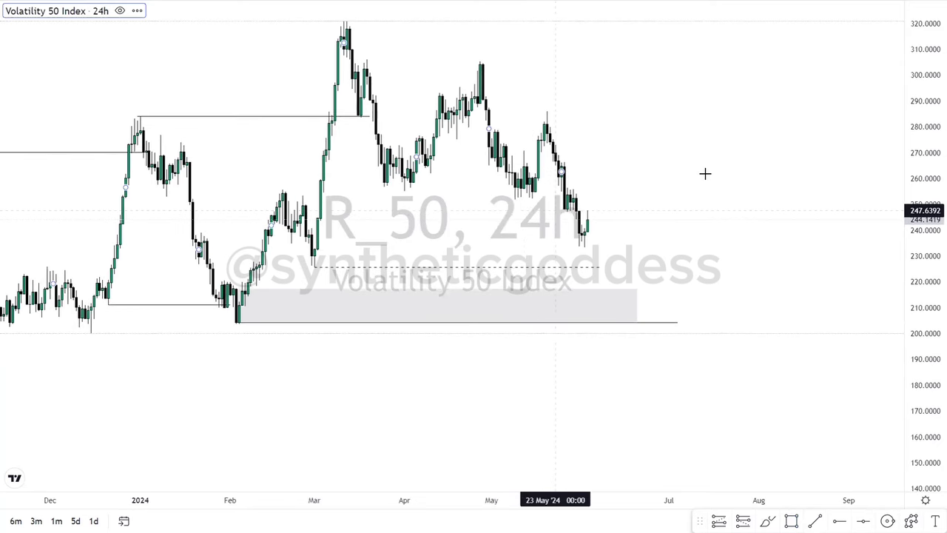
pyautogui.moveTo(346, 28); pyautogui.dragTo(350, 61)
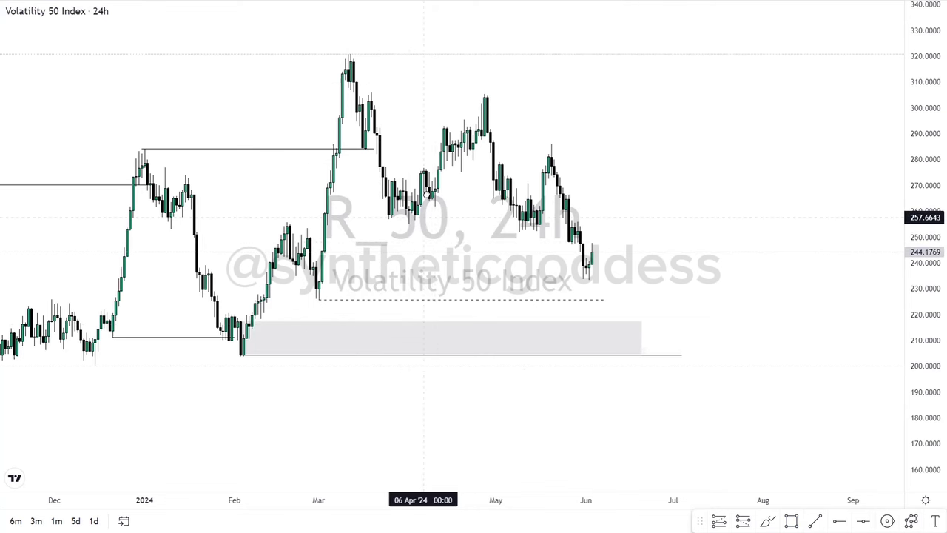
pyautogui.moveTo(424, 216); pyautogui.dragTo(427, 200)
pyautogui.moveTo(934, 196); pyautogui.dragTo(934, 240)
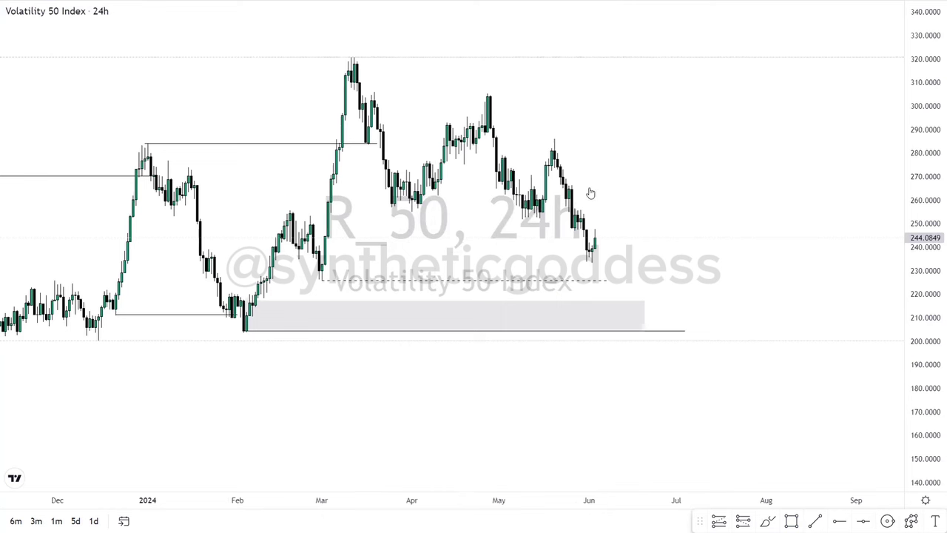
pyautogui.moveTo(590, 190); pyautogui.dragTo(532, 225)
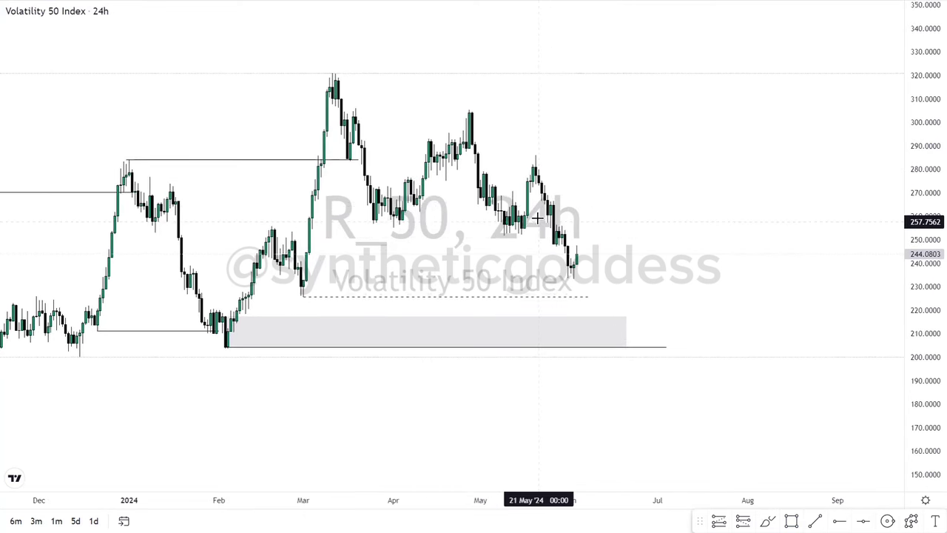
pyautogui.write('2')
pyautogui.press('Return')
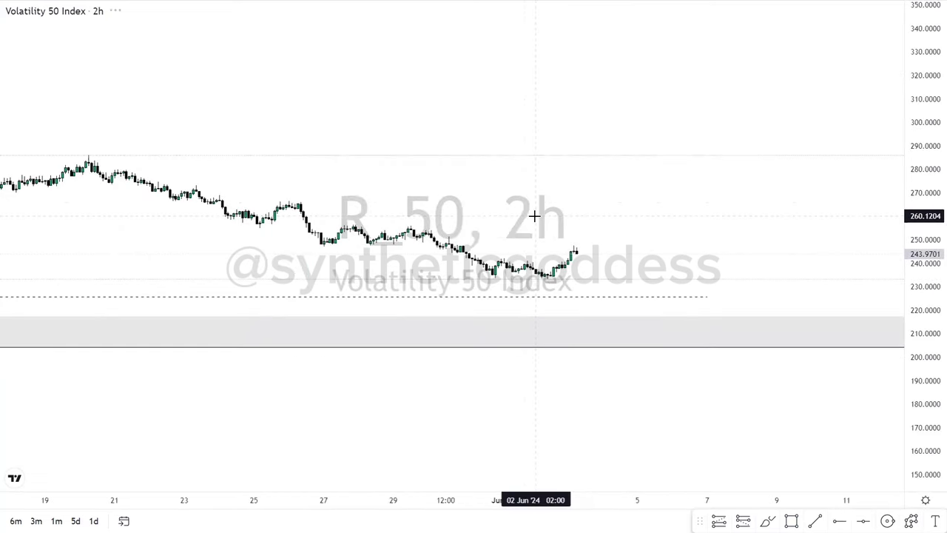
pyautogui.moveTo(433, 438)
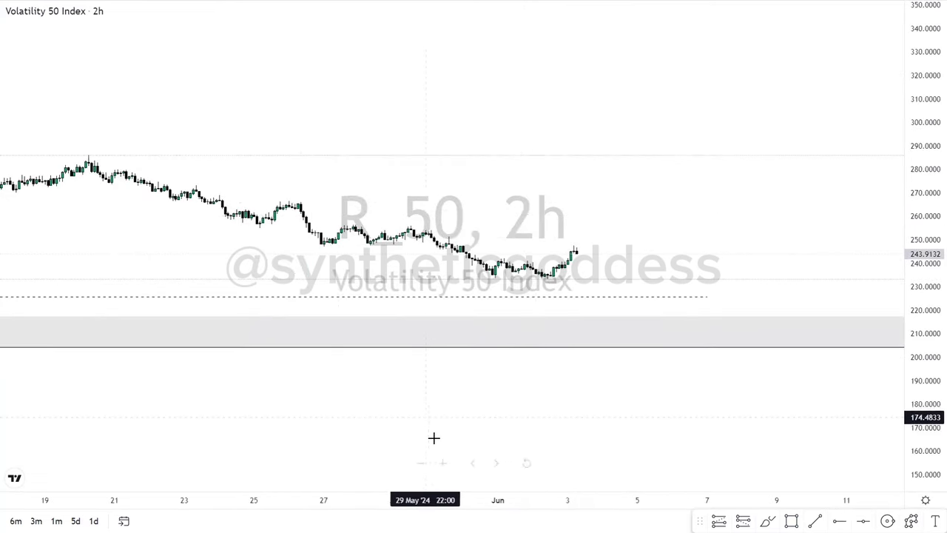
pyautogui.click(420, 464)
pyautogui.click(420, 464)
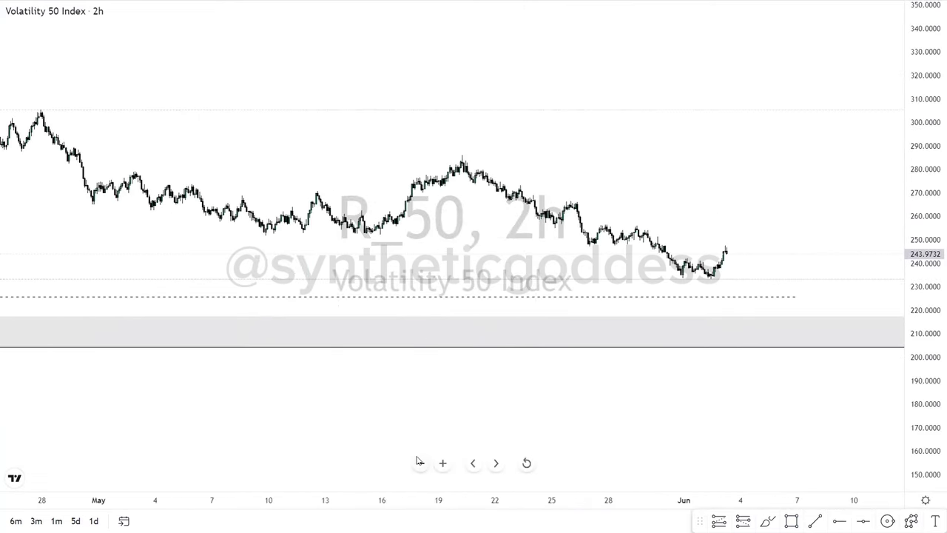
# Draw a horizontal trend line at about 255.39 from the 1 April '24 low to 9 May '24 and make it solid
pyautogui.click(420, 463)
pyautogui.click(419, 463)
pyautogui.click(419, 462)
pyautogui.click(419, 462)
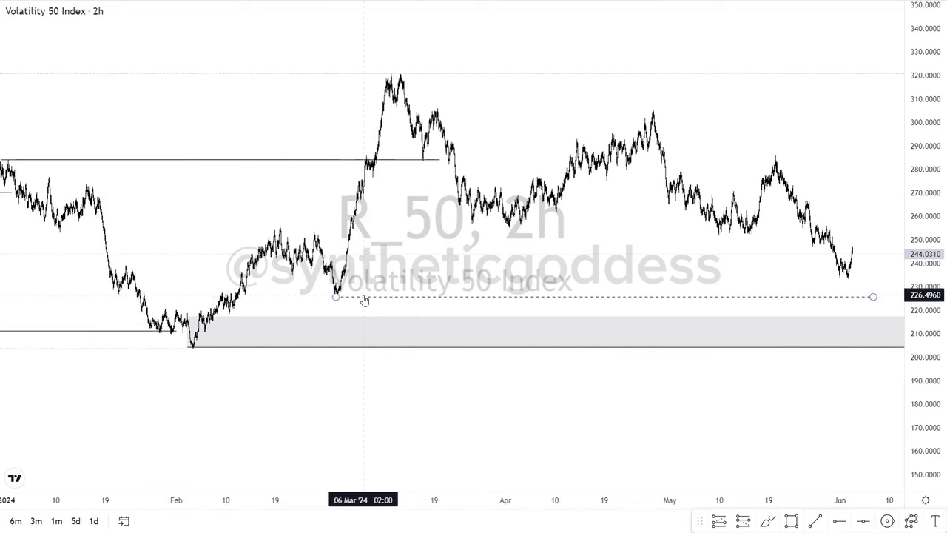
pyautogui.moveTo(432, 261); pyautogui.dragTo(288, 285)
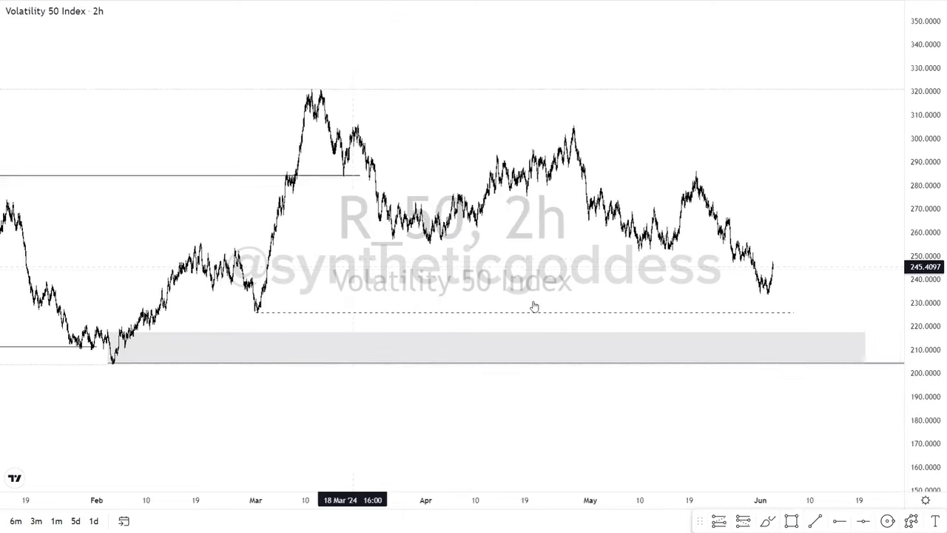
pyautogui.moveTo(624, 189); pyautogui.dragTo(606, 229)
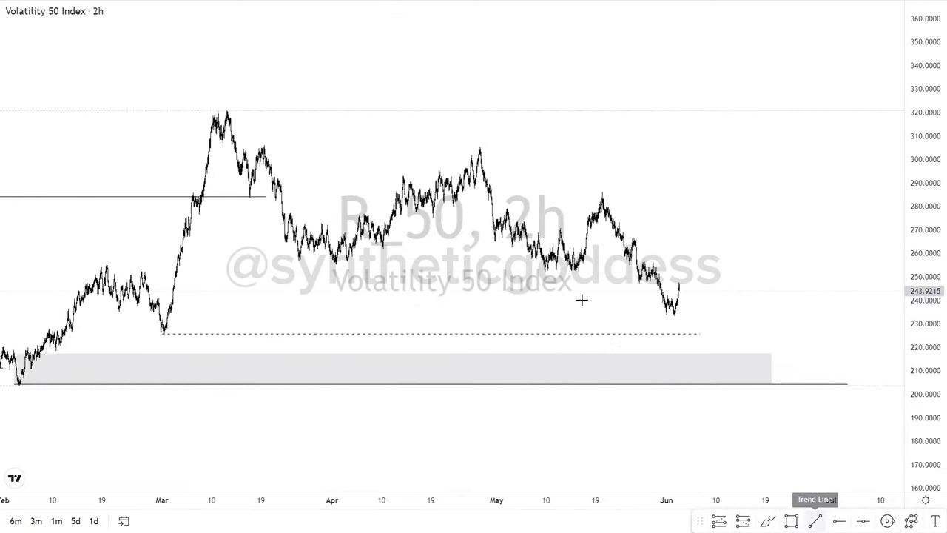
pyautogui.click(336, 264)
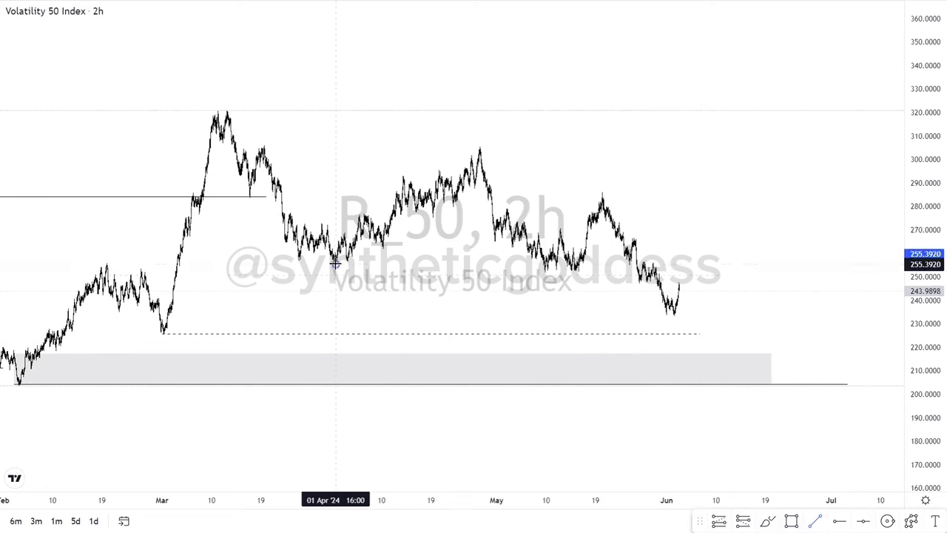
pyautogui.click(547, 275)
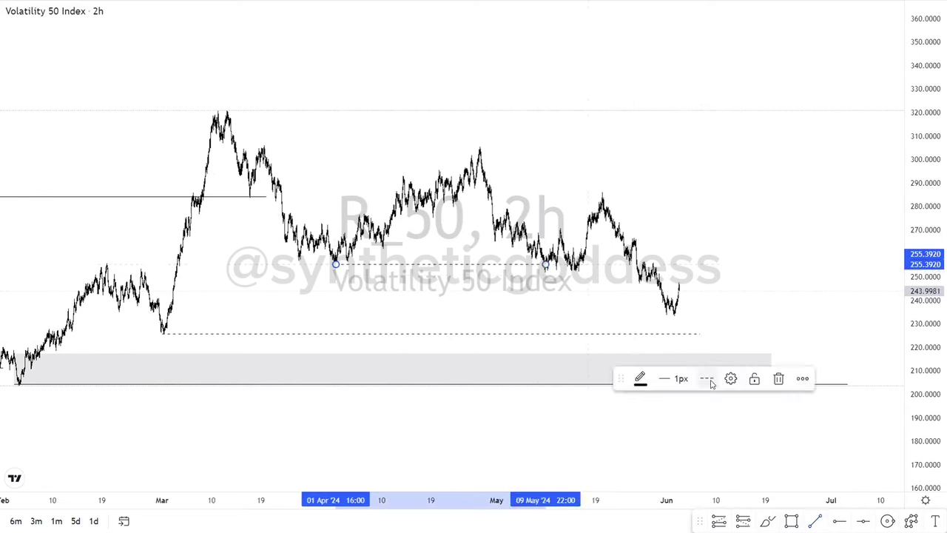
pyautogui.click(707, 378)
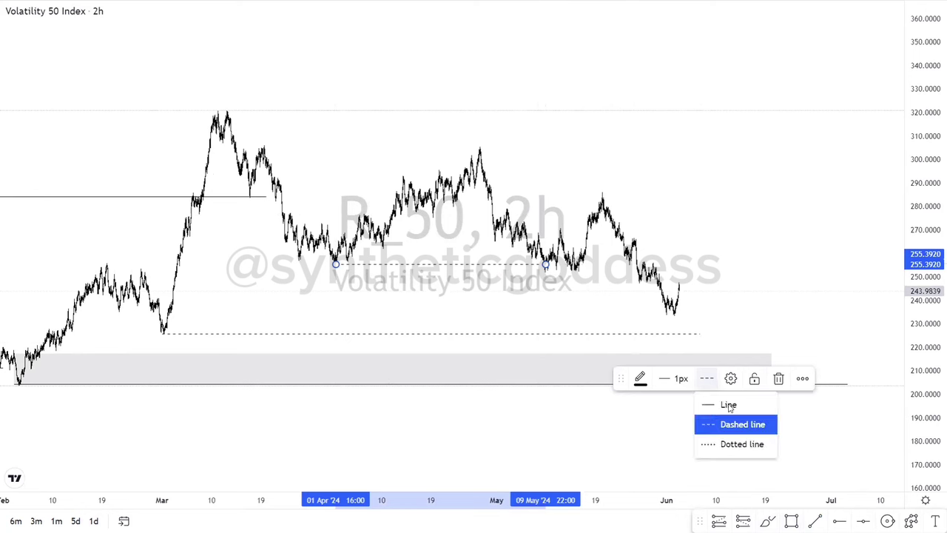
pyautogui.click(728, 404)
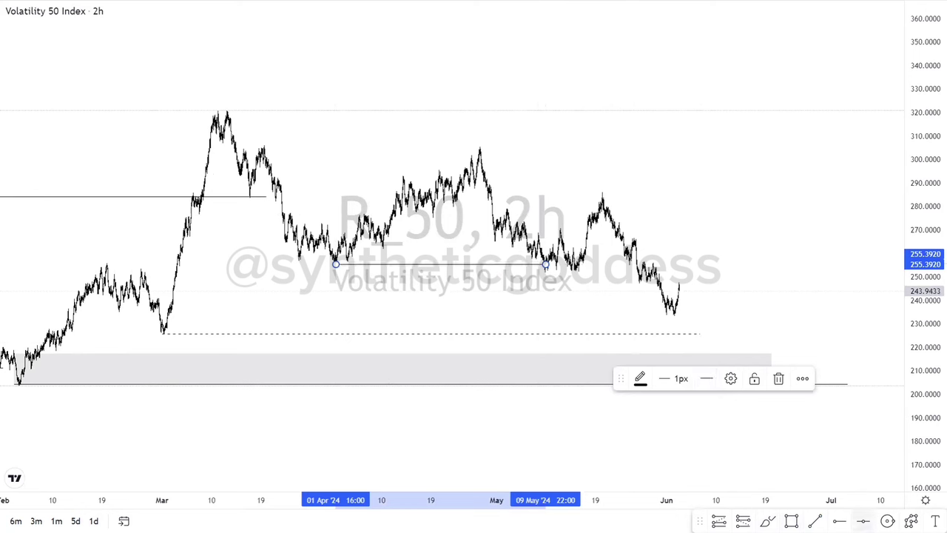
# Draw a horizontal trend line at about 251.71 from the 9 May '24 low to the late-May price break
pyautogui.click(569, 197)
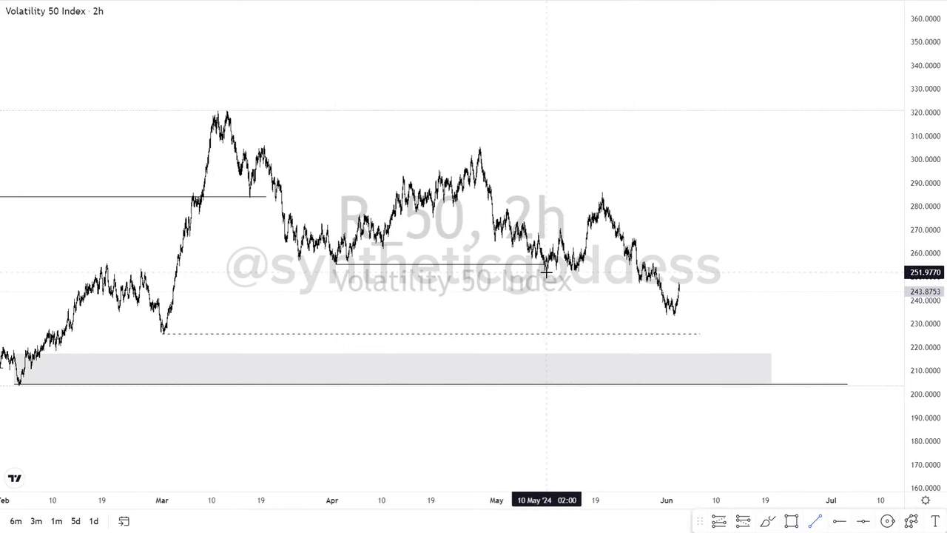
pyautogui.click(545, 272)
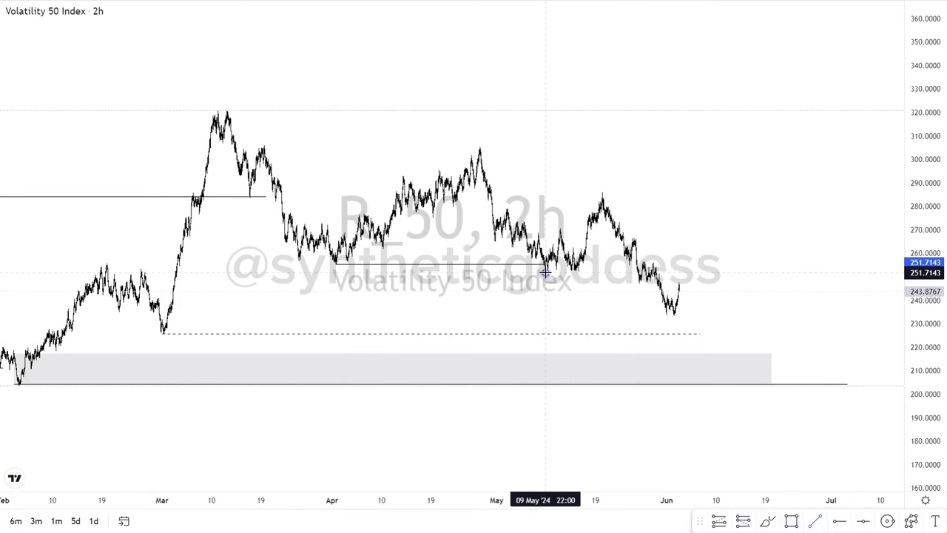
pyautogui.click(637, 272)
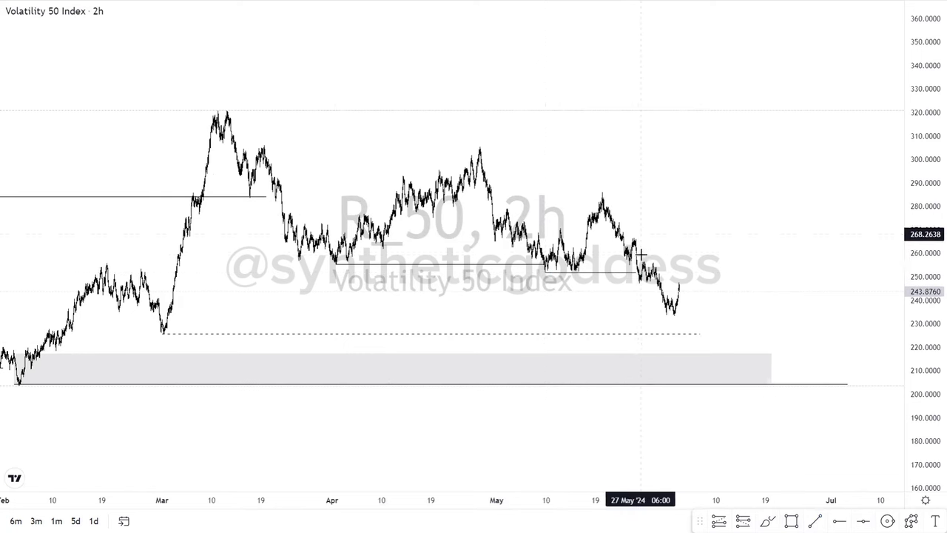
# Shift the 251.71 trend line slightly earlier so it runs from 9 May 16:00 to 26 May 04:00 '24
pyautogui.moveTo(639, 246); pyautogui.dragTo(555, 186)
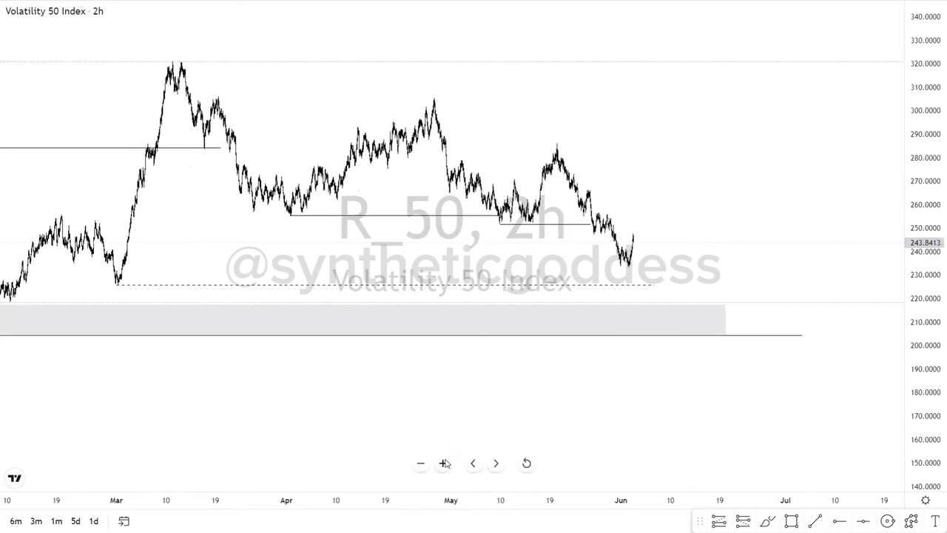
pyautogui.click(443, 463)
pyautogui.moveTo(543, 239); pyautogui.dragTo(649, 254)
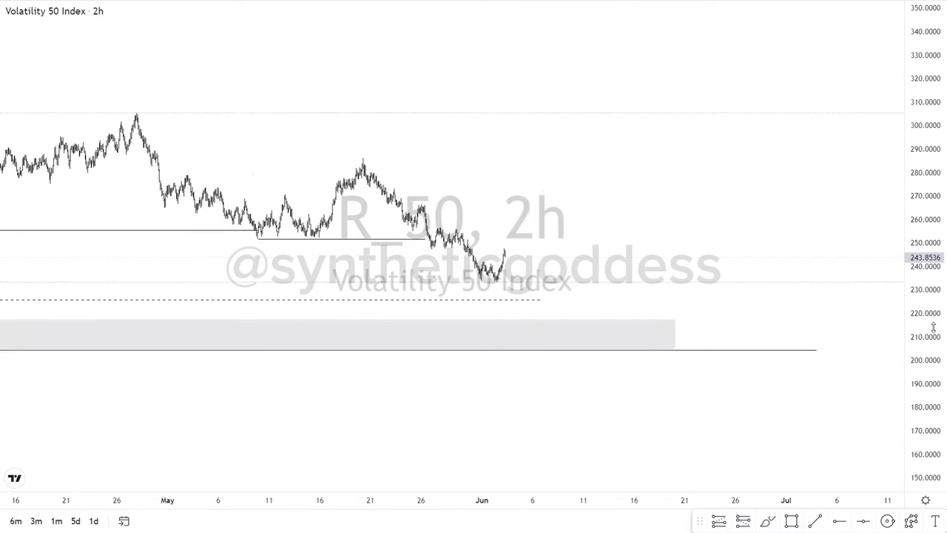
pyautogui.moveTo(934, 370); pyautogui.dragTo(934, 310)
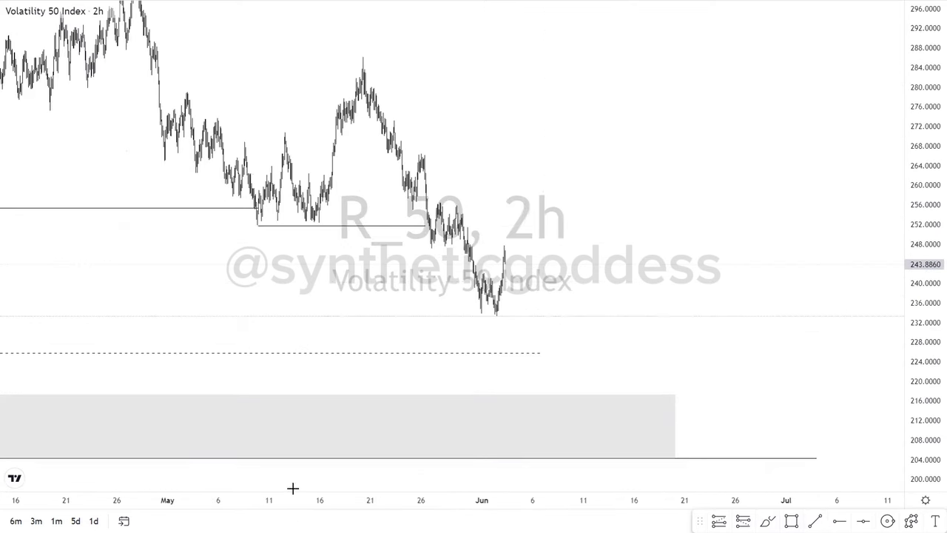
pyautogui.click(442, 463)
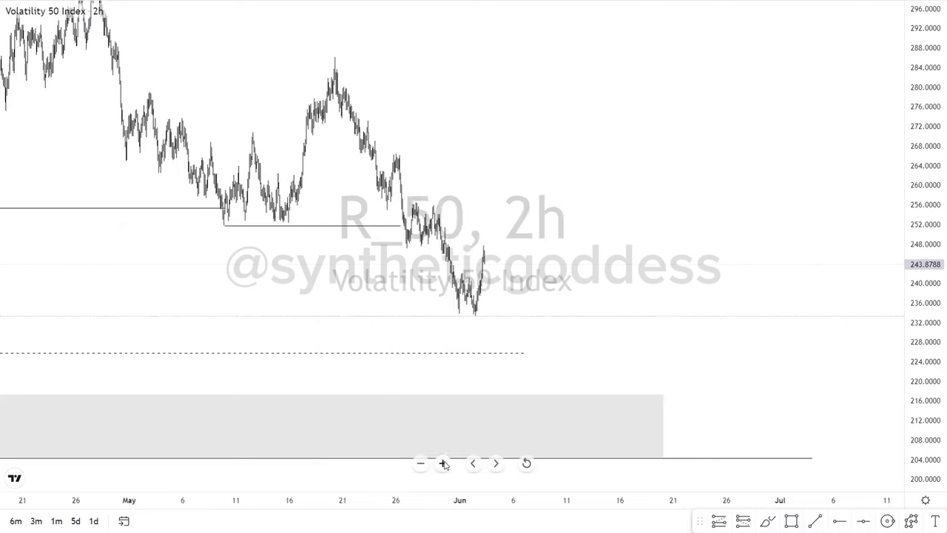
pyautogui.moveTo(323, 160); pyautogui.dragTo(637, 259)
pyautogui.moveTo(570, 270); pyautogui.dragTo(726, 255)
pyautogui.moveTo(438, 464)
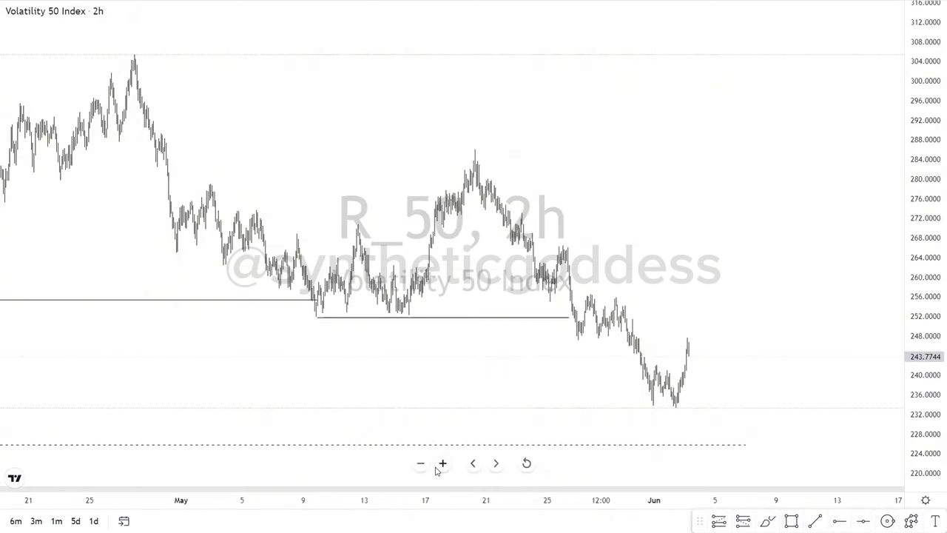
pyautogui.scroll(2, 463, 183)
pyautogui.moveTo(490, 242); pyautogui.dragTo(576, 218)
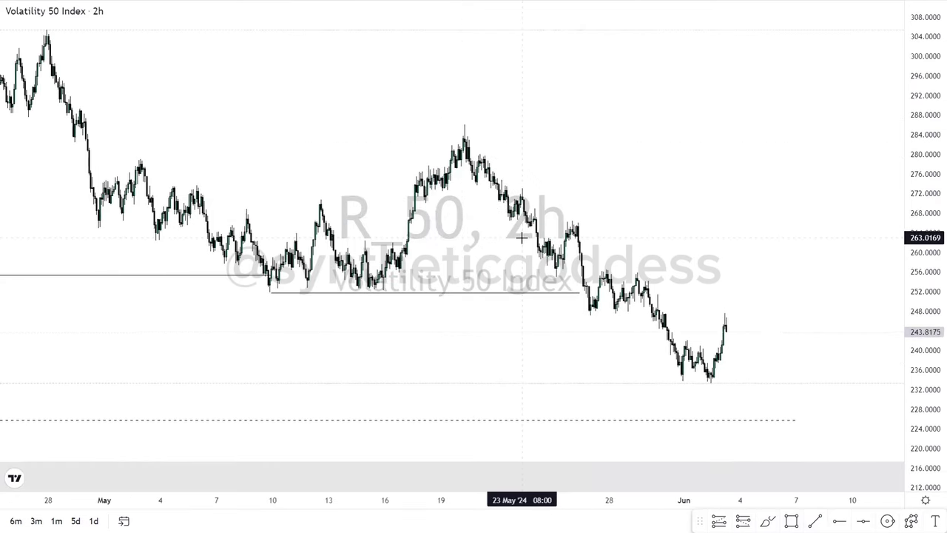
pyautogui.click(375, 293)
pyautogui.moveTo(375, 293); pyautogui.dragTo(370, 293)
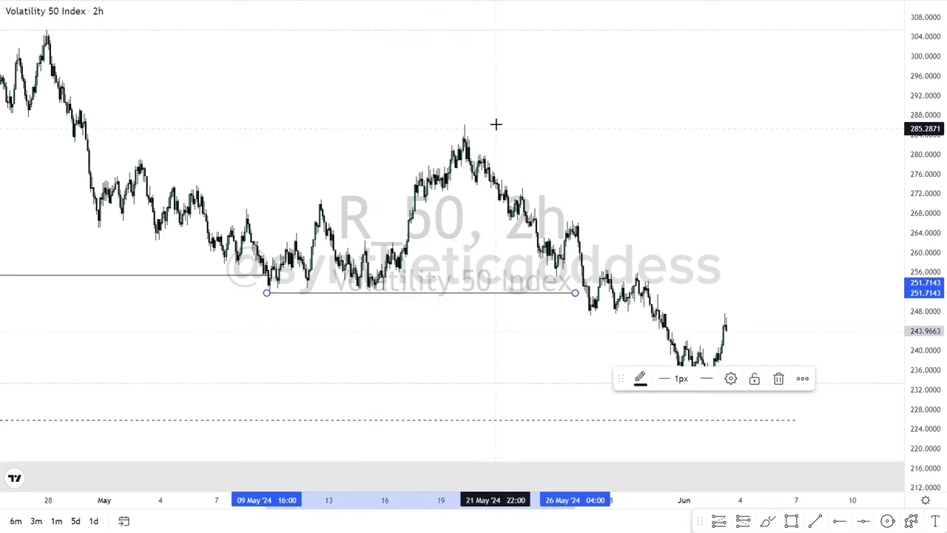
# Place a horizontal ray at about 286.04 starting from the 20 May '24 swing high
pyautogui.moveTo(451, 138); pyautogui.dragTo(531, 137)
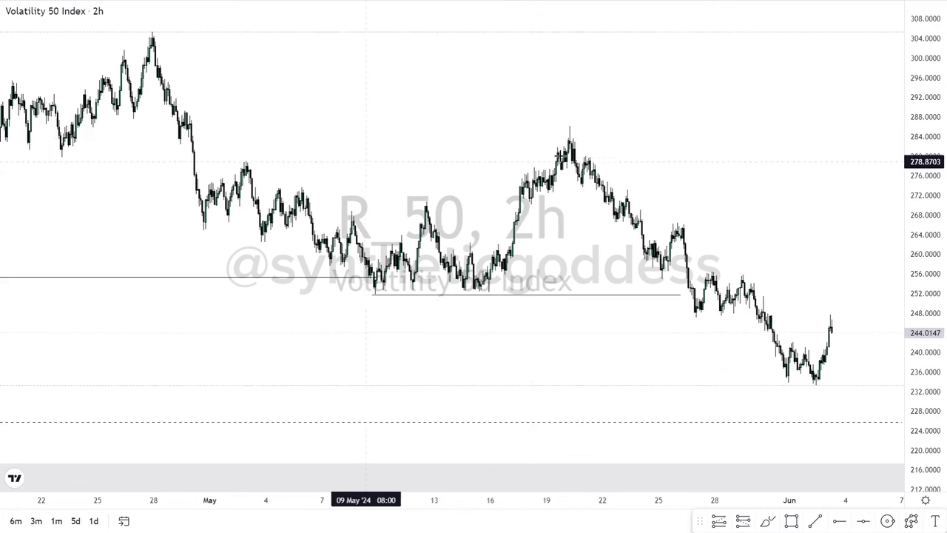
pyautogui.moveTo(542, 157); pyautogui.dragTo(406, 170)
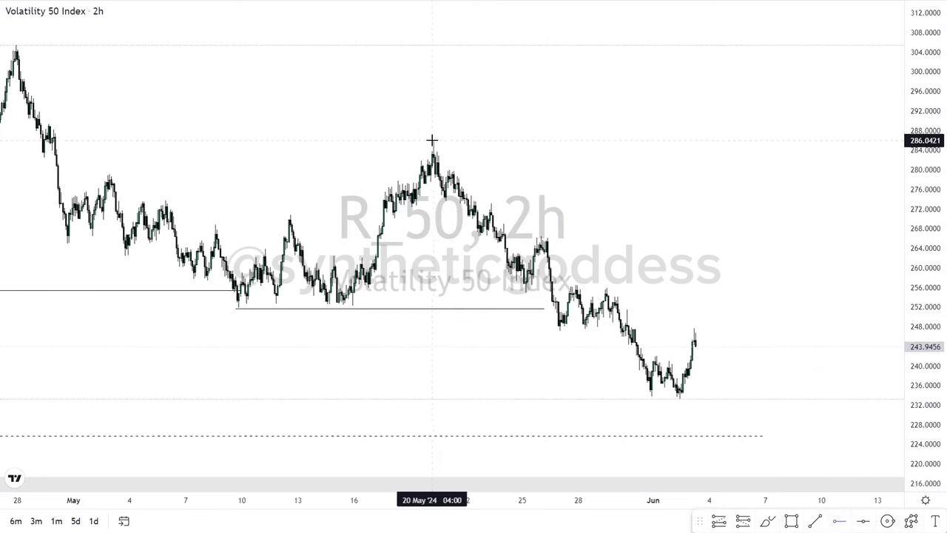
pyautogui.click(437, 142)
pyautogui.moveTo(437, 141)
pyautogui.mouseDown()
pyautogui.moveTo(439, 133)
pyautogui.moveTo(426, 140)
pyautogui.moveTo(434, 142)
pyautogui.mouseUp()
pyautogui.click(507, 178)
# Draw a short horizontal trend line at about 262.85 from the 24 May '24 high to 25 May '24
pyautogui.moveTo(507, 177); pyautogui.dragTo(460, 109)
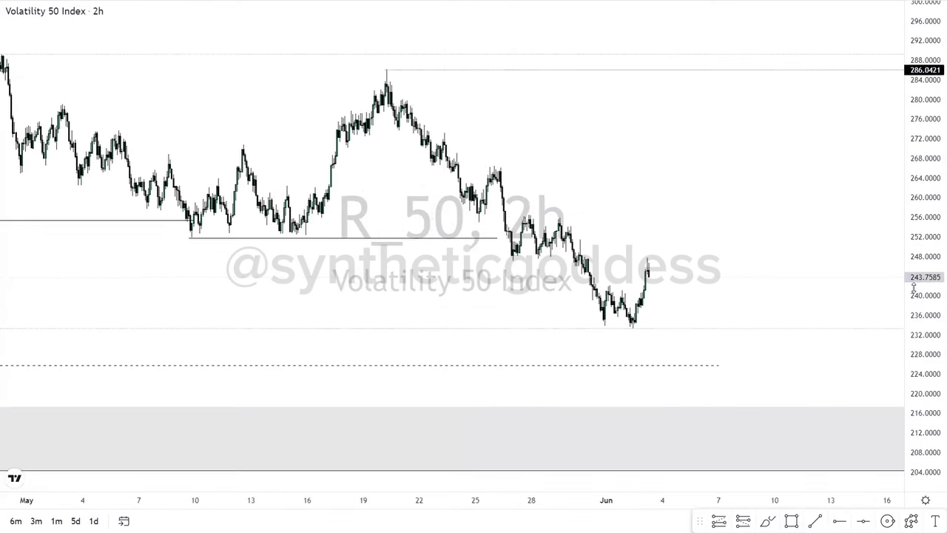
pyautogui.moveTo(913, 231); pyautogui.dragTo(911, 154)
pyautogui.moveTo(690, 187); pyautogui.dragTo(699, 213)
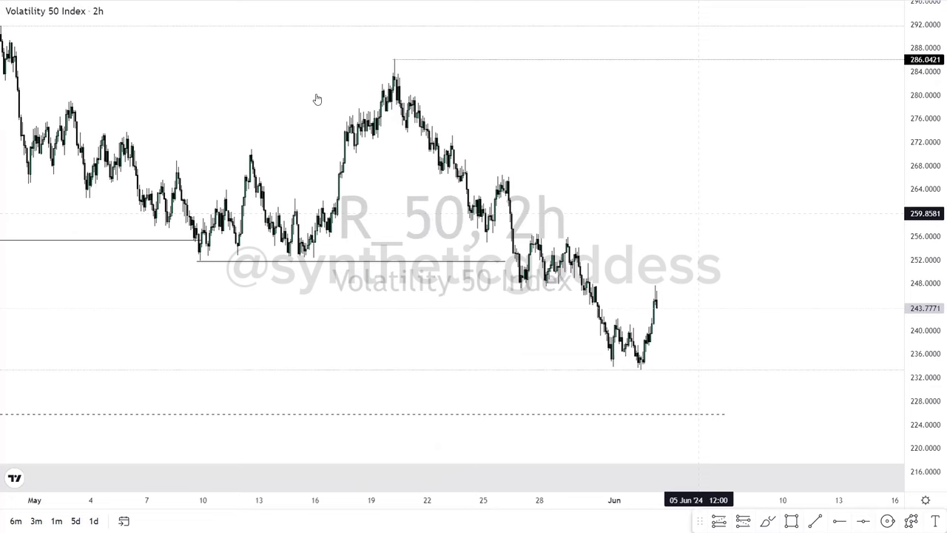
pyautogui.moveTo(346, 150); pyautogui.dragTo(345, 178)
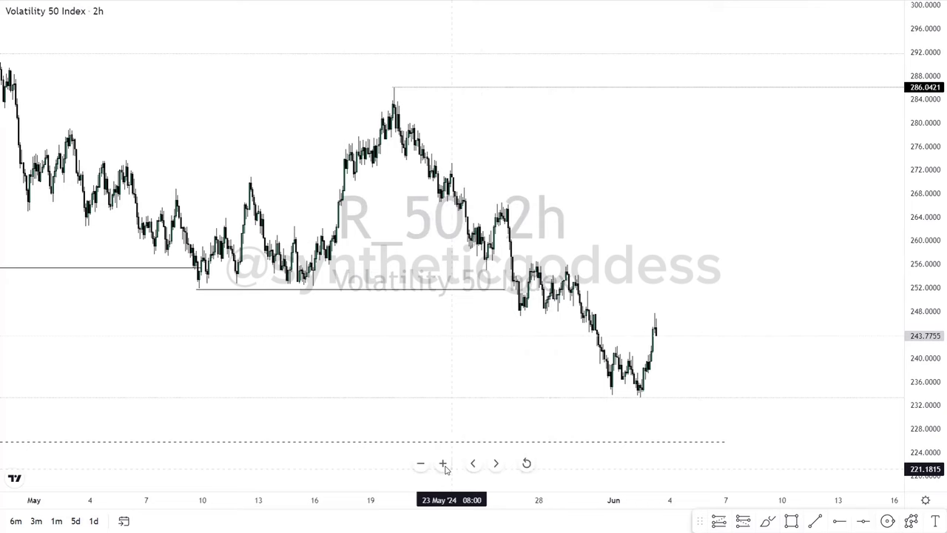
pyautogui.click(443, 464)
pyautogui.moveTo(609, 198); pyautogui.dragTo(624, 202)
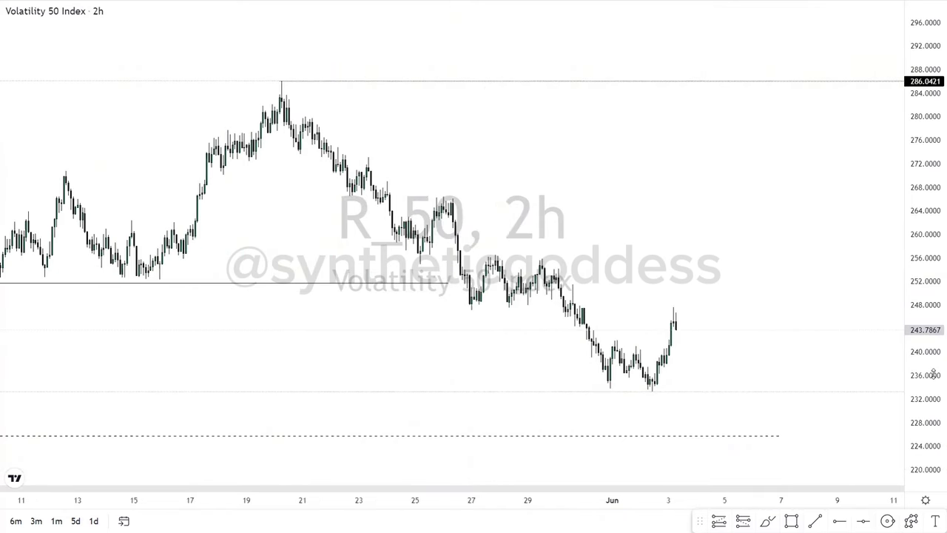
pyautogui.moveTo(933, 373); pyautogui.dragTo(934, 310)
pyautogui.moveTo(442, 463)
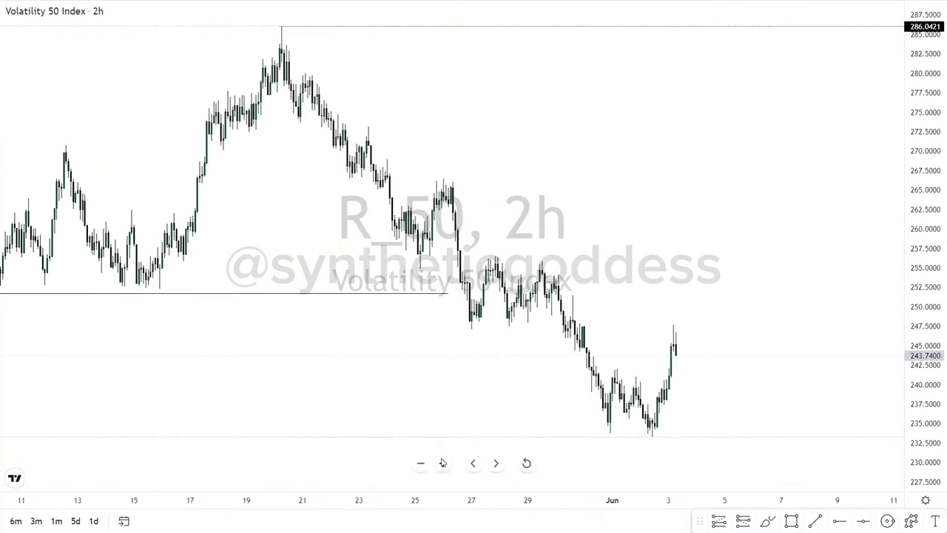
pyautogui.scroll(2, 360, 297)
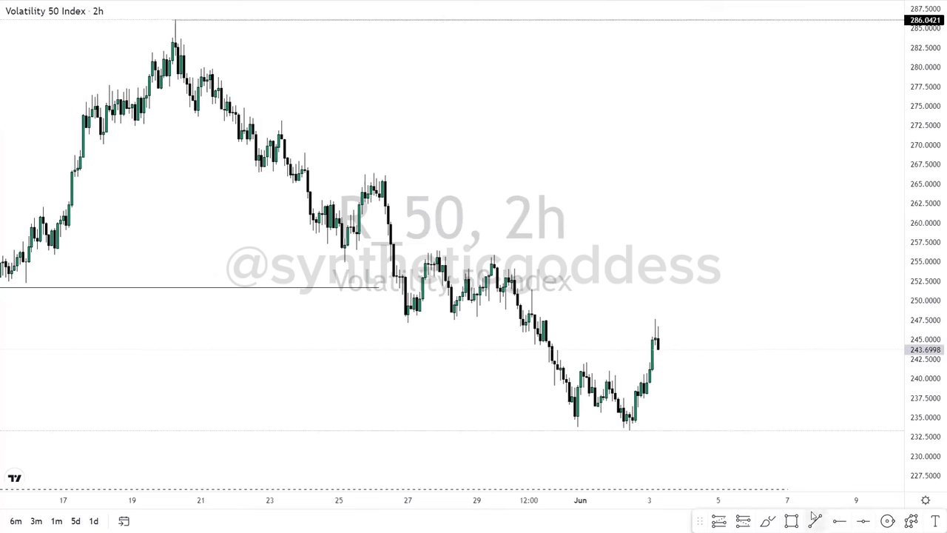
pyautogui.click(330, 200)
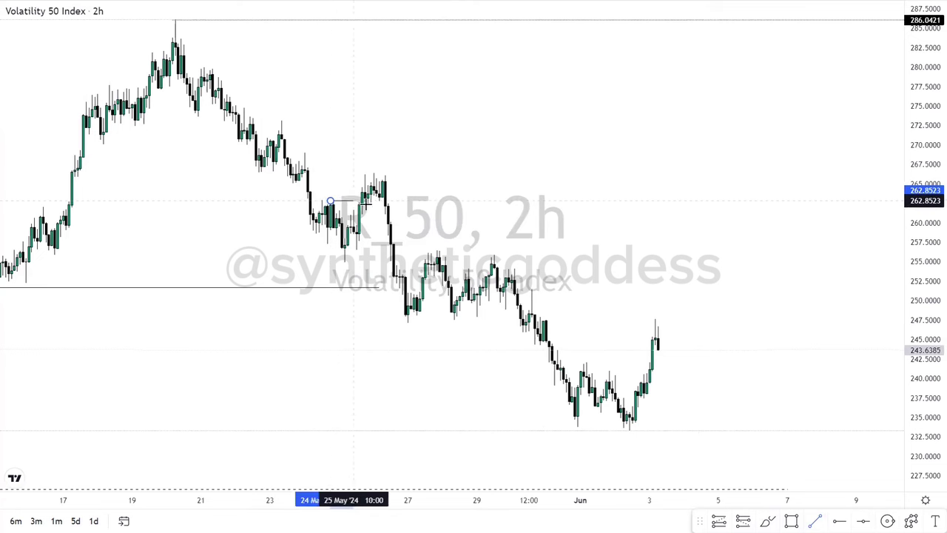
pyautogui.click(364, 206)
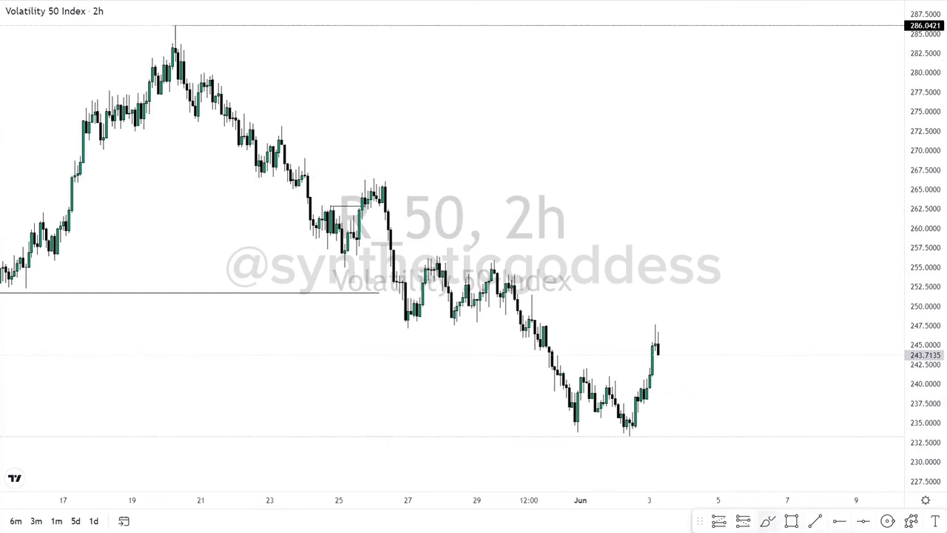
# Draw a rectangle zone over the swing high from 25 May to about 4 June '24, between about 266.5 and 263.2
pyautogui.click(791, 521)
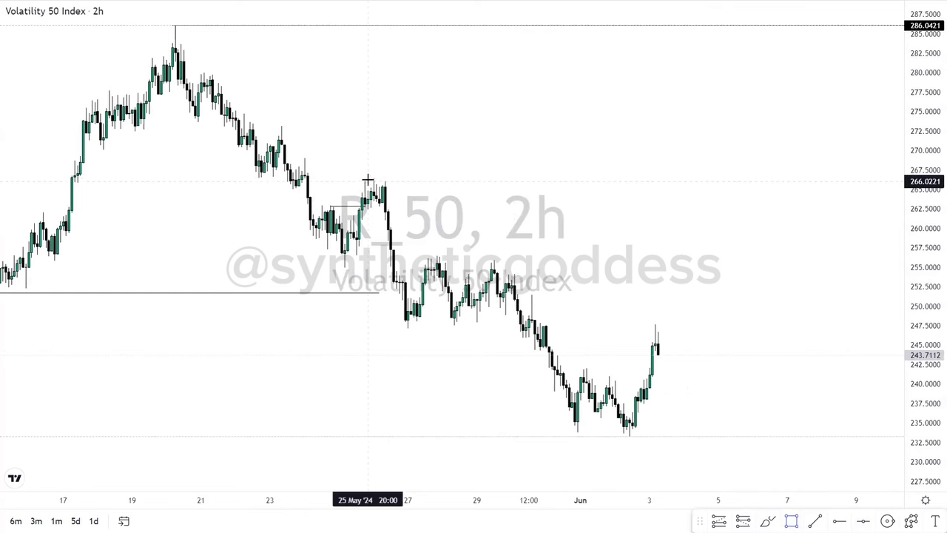
pyautogui.moveTo(368, 178)
pyautogui.mouseDown()
pyautogui.moveTo(699, 195)
pyautogui.moveTo(704, 204)
pyautogui.mouseUp()
pyautogui.moveTo(572, 274); pyautogui.dragTo(559, 217)
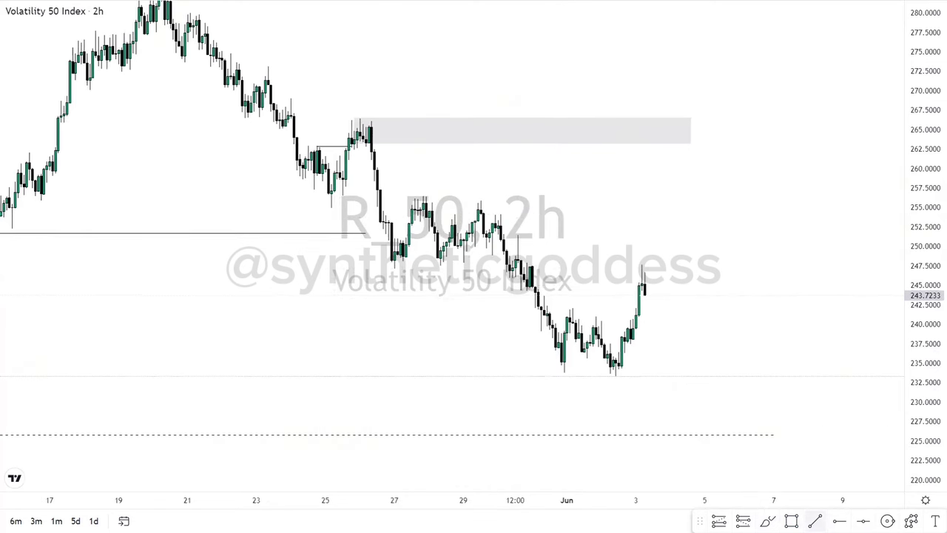
# Draw a horizontal trend line at about 247.08 from the 27 May '24 low to 30 May '24
pyautogui.click(815, 521)
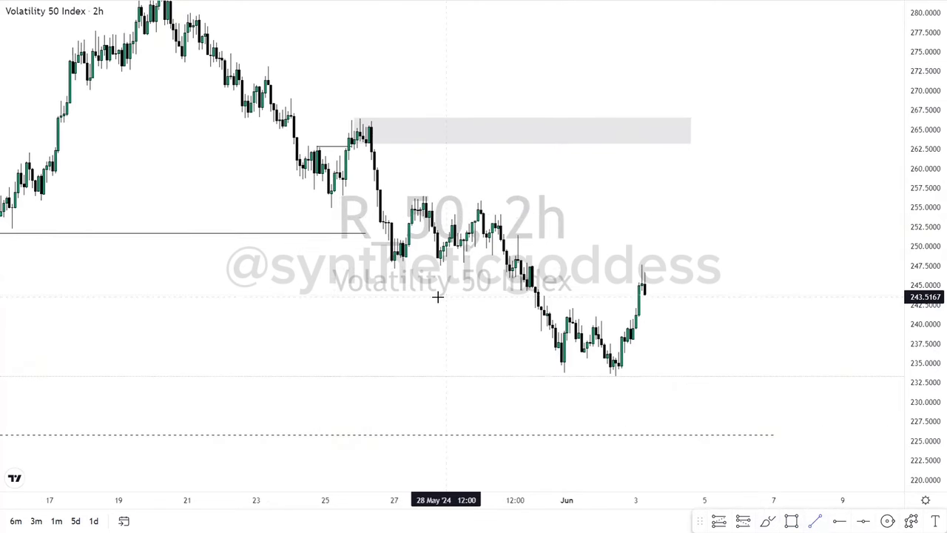
pyautogui.click(394, 269)
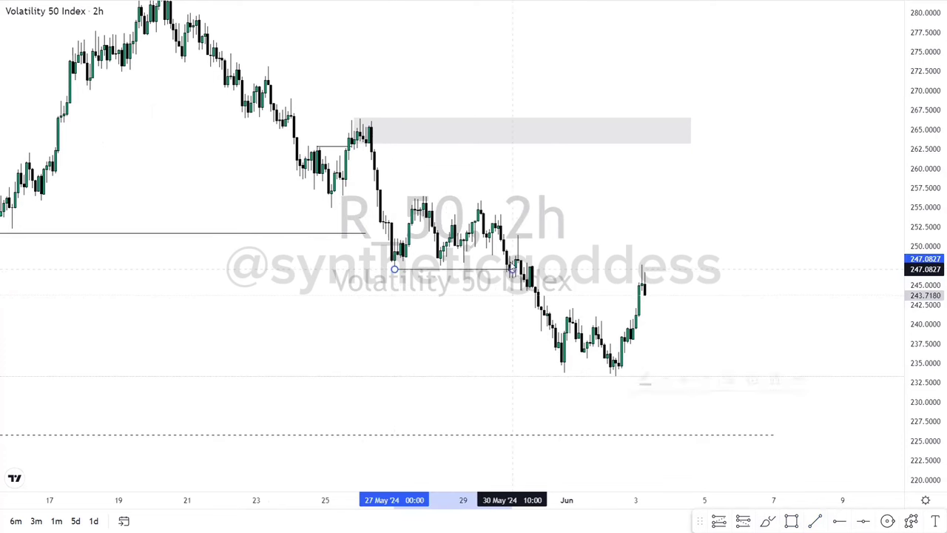
pyautogui.click(510, 268)
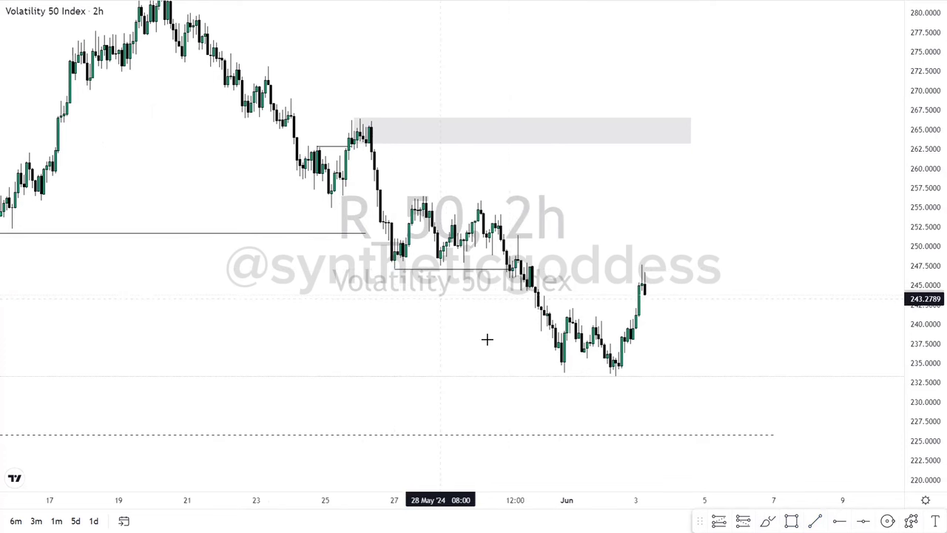
# Switch the Volatility 50 Index chart to the 30-minute interval
pyautogui.moveTo(914, 285); pyautogui.dragTo(900, 262)
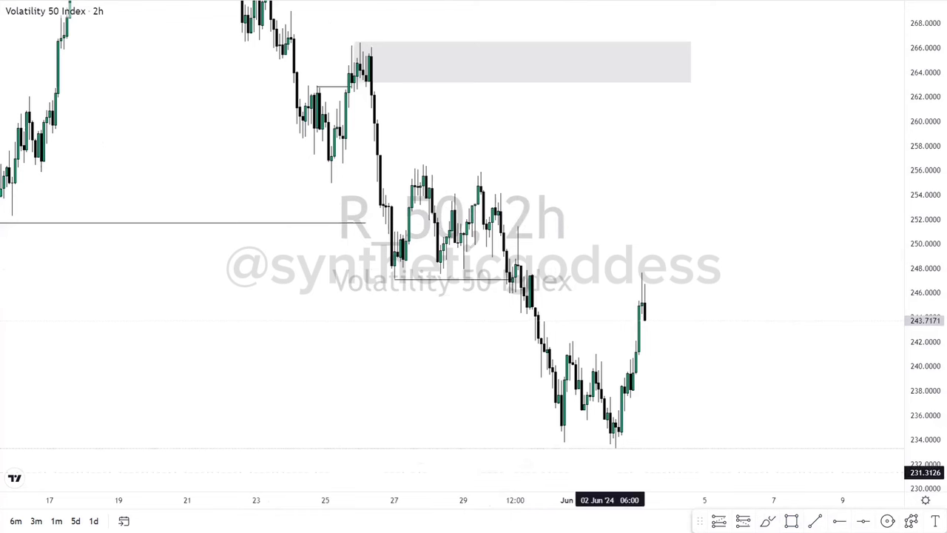
pyautogui.moveTo(442, 440)
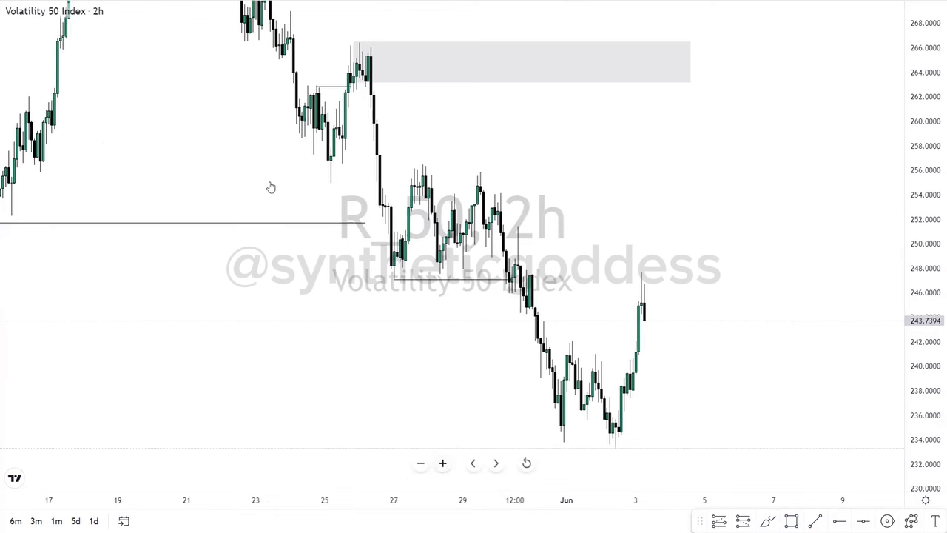
pyautogui.scroll(3, 109, 172)
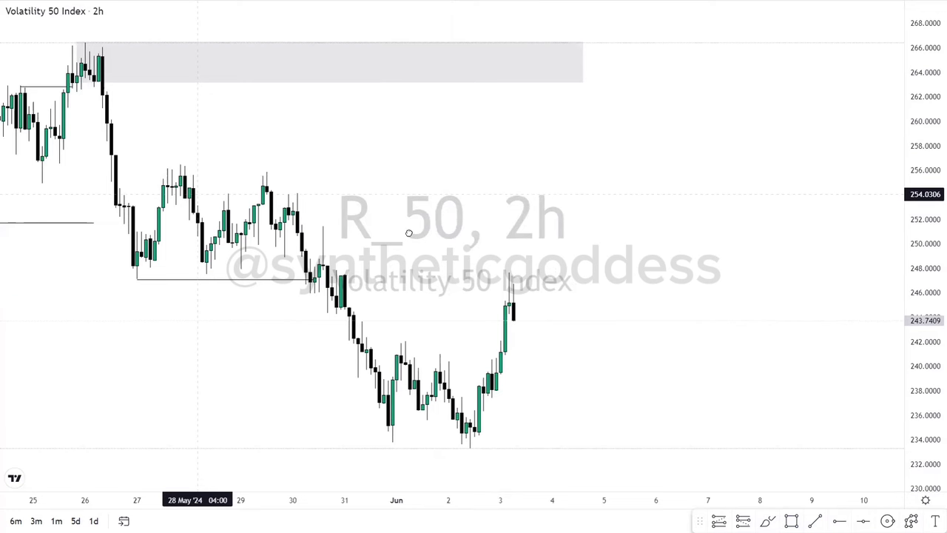
pyautogui.moveTo(321, 233); pyautogui.dragTo(278, 245)
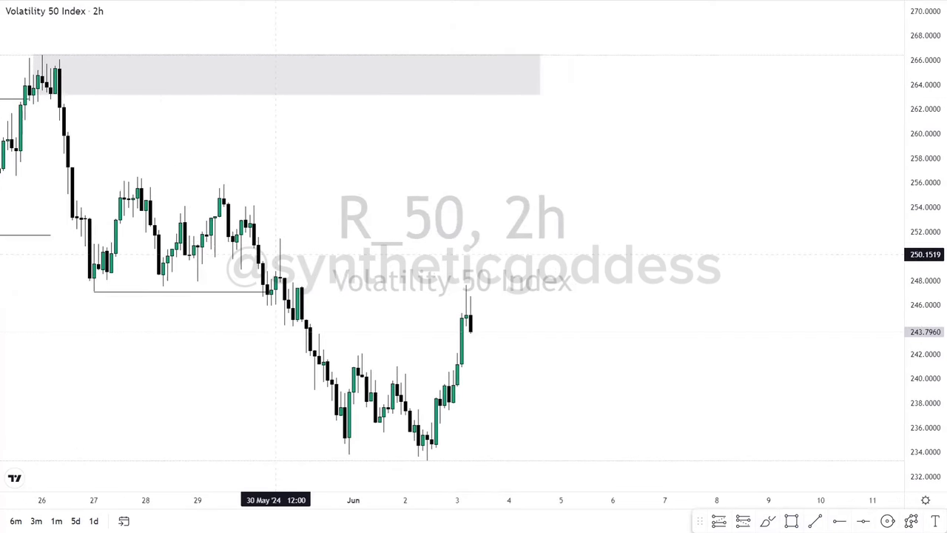
pyautogui.write('3')
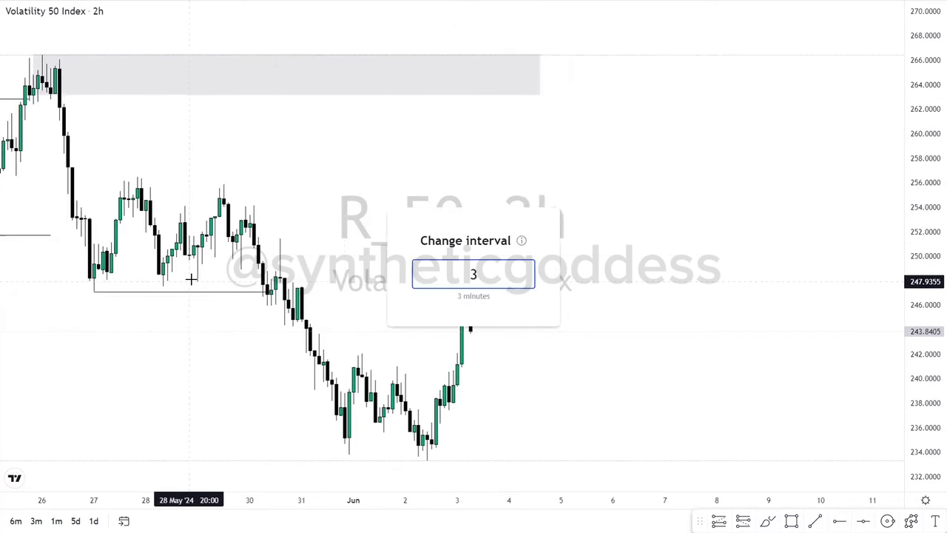
pyautogui.write('0')
pyautogui.press('Return')
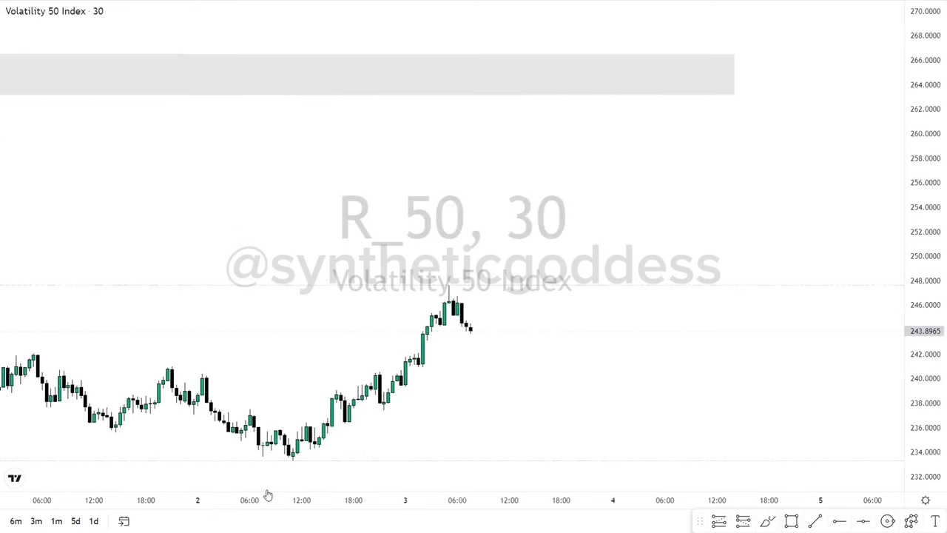
# Draw a horizontal trend line at about 255.69 from the early 28 May '24 high to the 29 May '24 swing high
pyautogui.click(418, 464)
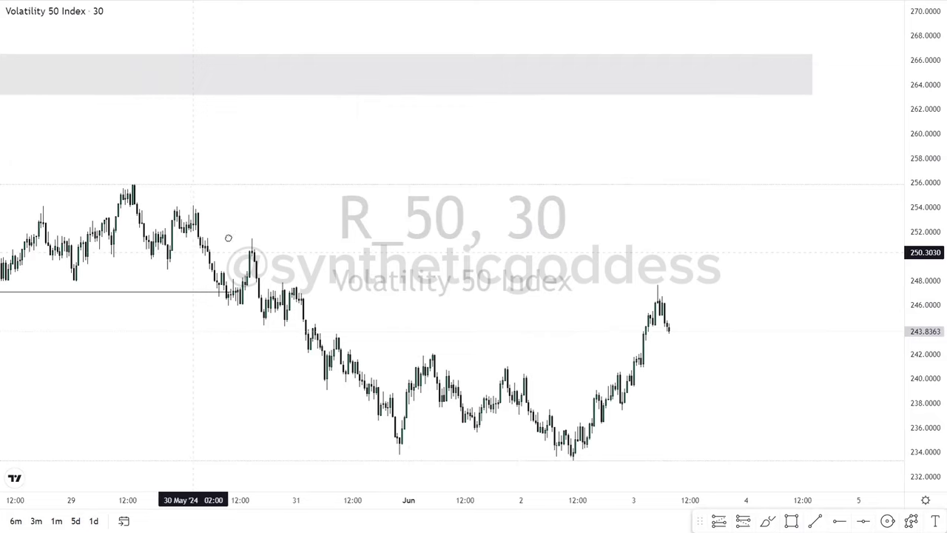
pyautogui.moveTo(229, 239); pyautogui.dragTo(308, 214)
pyautogui.moveTo(416, 218); pyautogui.dragTo(578, 215)
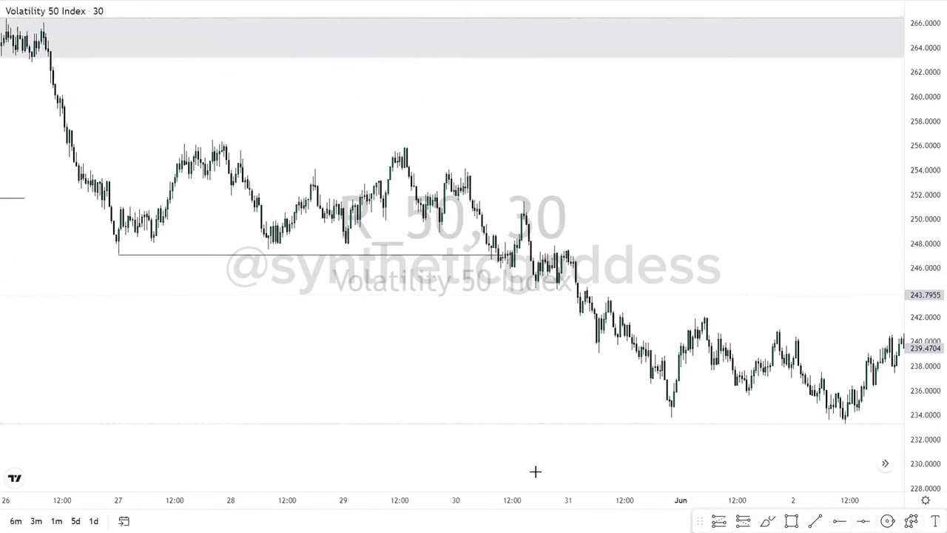
pyautogui.click(815, 521)
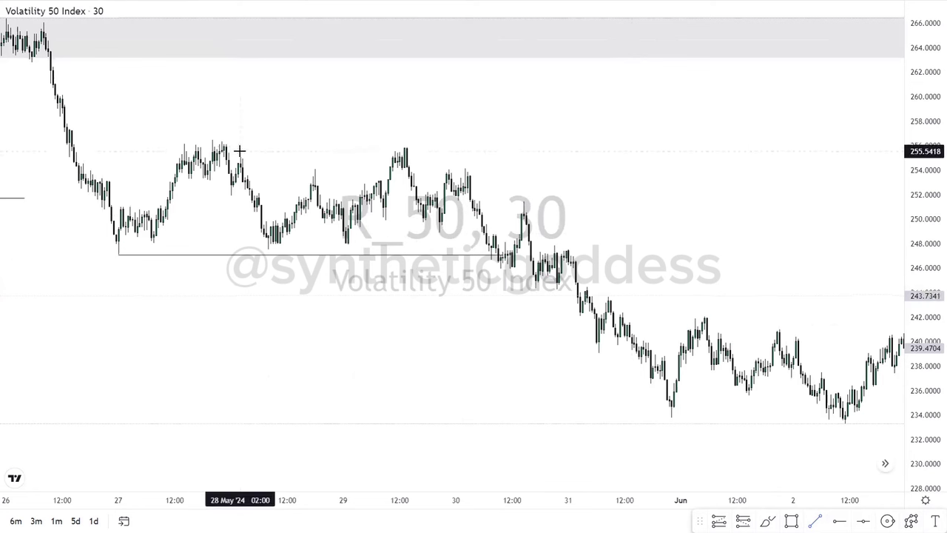
pyautogui.click(241, 149)
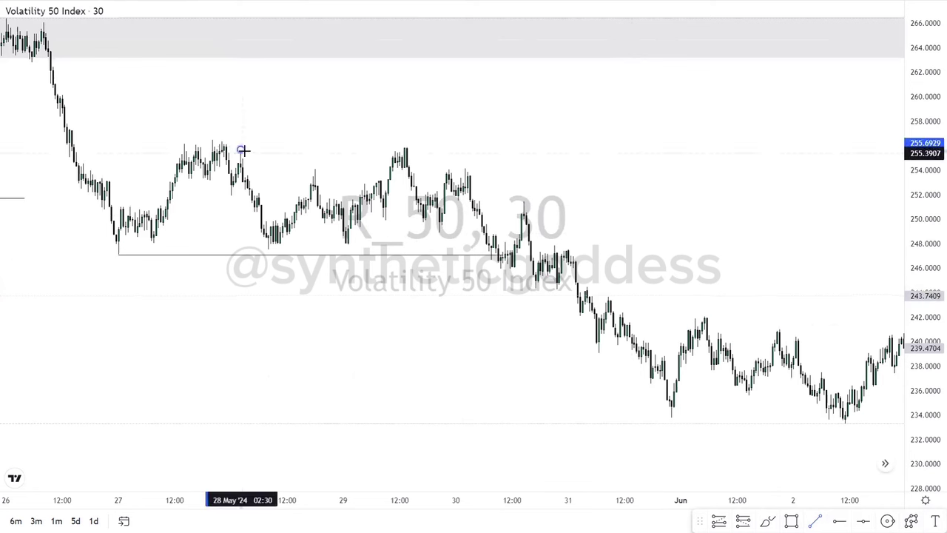
pyautogui.click(413, 150)
pyautogui.click(777, 219)
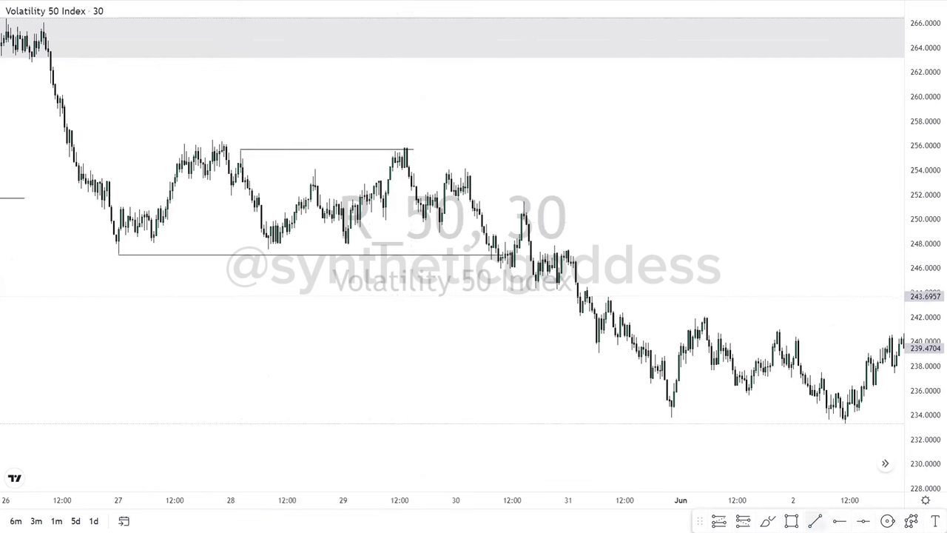
# Draw a rectangle zone from the 29 May '24 swing high between about 255.84 and 254.13, extending its right edge to about 4 June '24
pyautogui.click(402, 147)
pyautogui.click(577, 130)
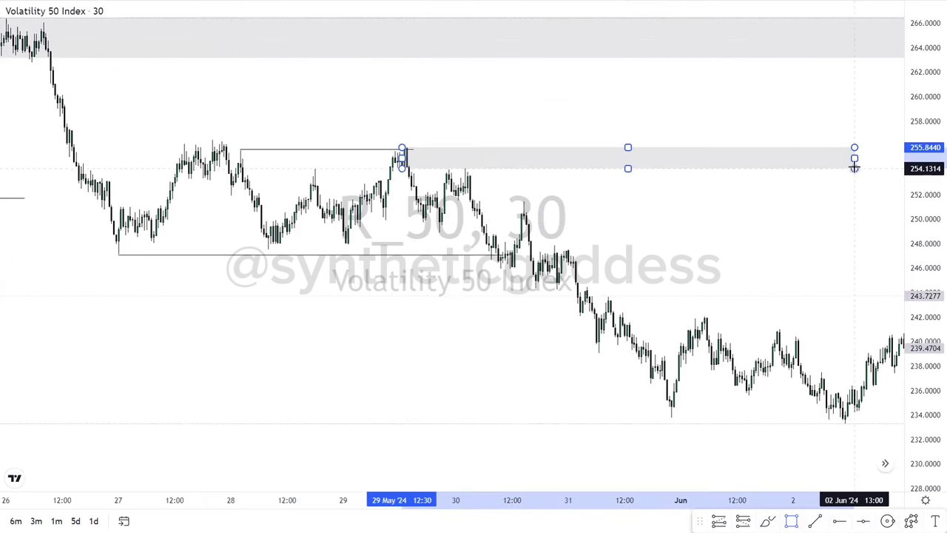
pyautogui.moveTo(855, 169); pyautogui.dragTo(859, 168)
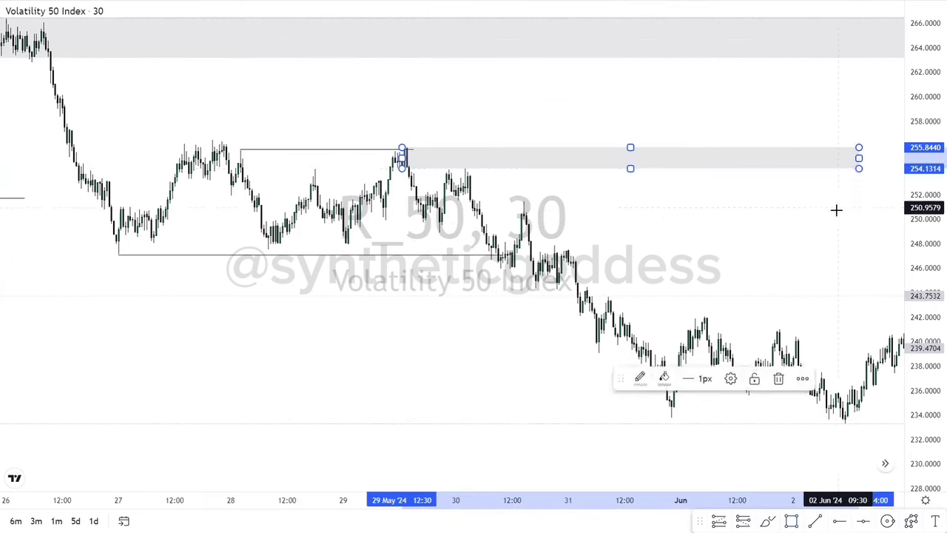
pyautogui.moveTo(833, 214)
pyautogui.mouseDown()
pyautogui.moveTo(639, 229)
pyautogui.moveTo(579, 260)
pyautogui.mouseUp()
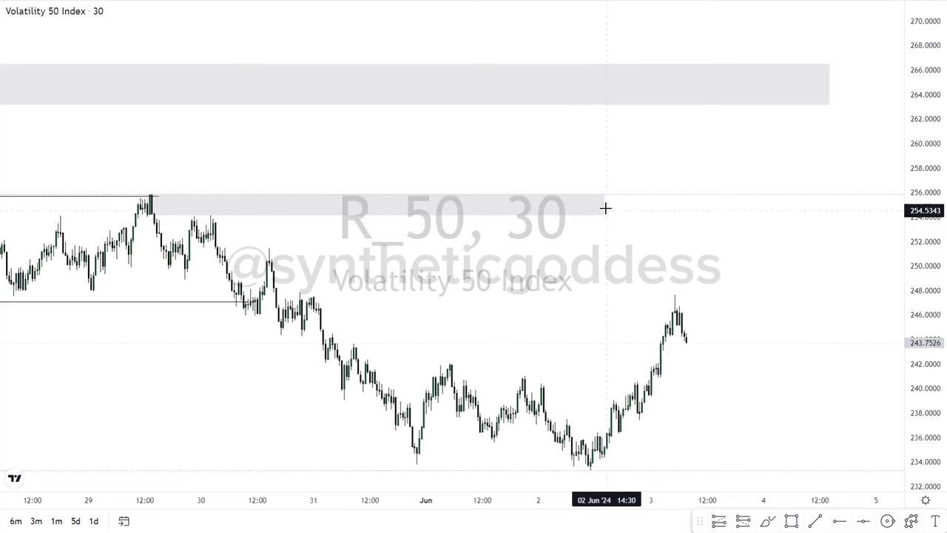
pyautogui.moveTo(605, 215); pyautogui.dragTo(772, 214)
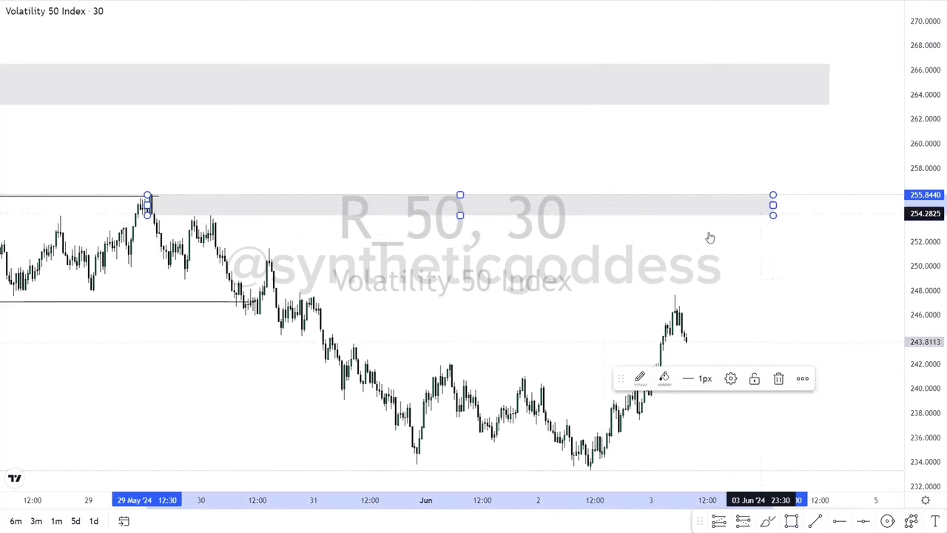
pyautogui.moveTo(594, 294); pyautogui.dragTo(658, 167)
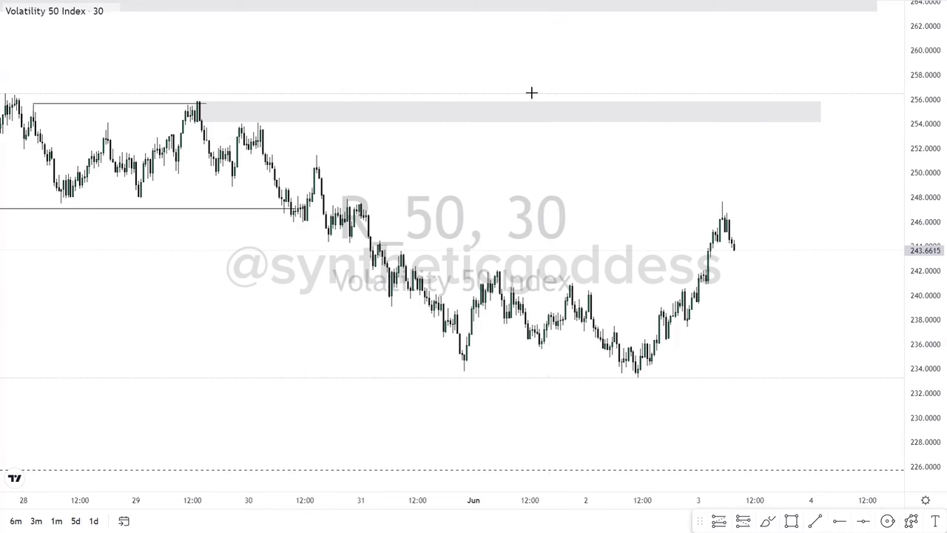
pyautogui.moveTo(833, 1)
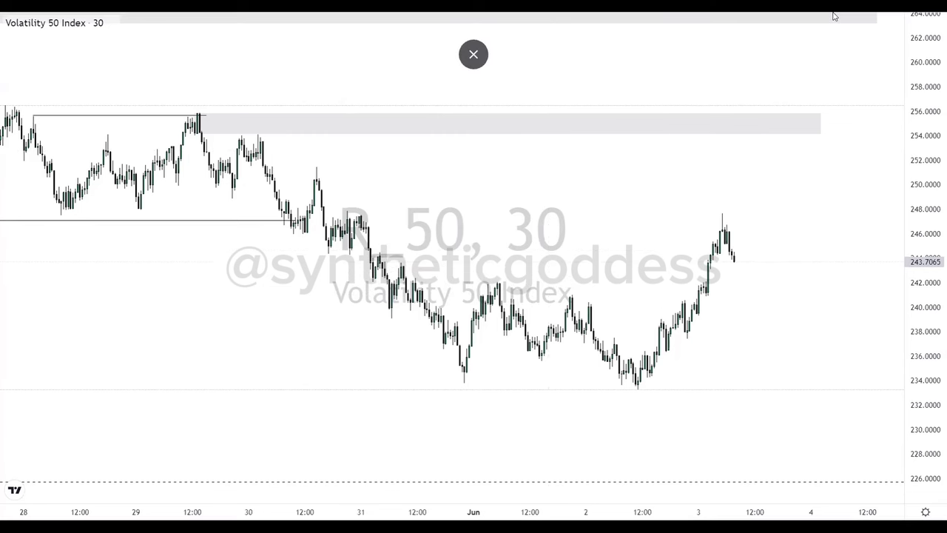